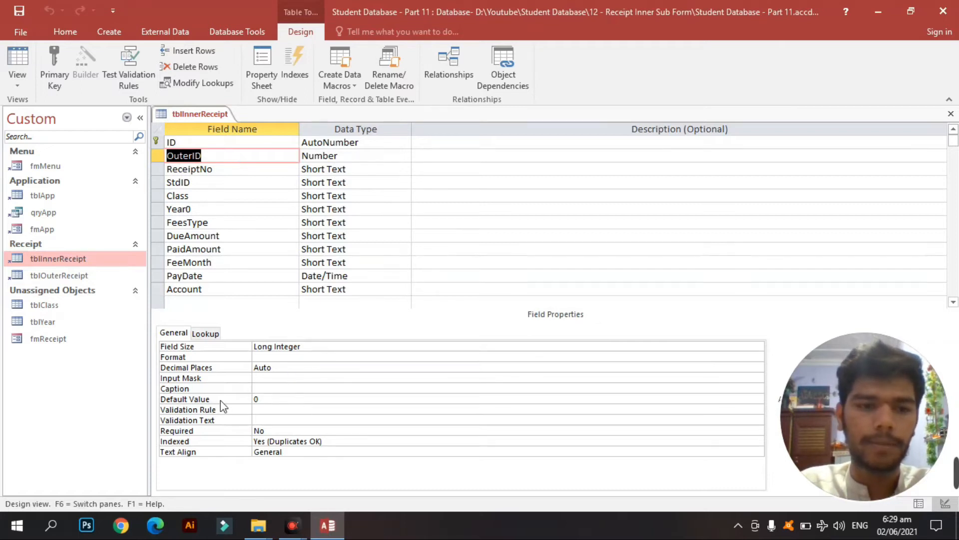
Step: Clear the default value of the OuterID field in tblInnerReceipt, save the table and close it
{"action": "left_click", "coordinate": [260, 400]}
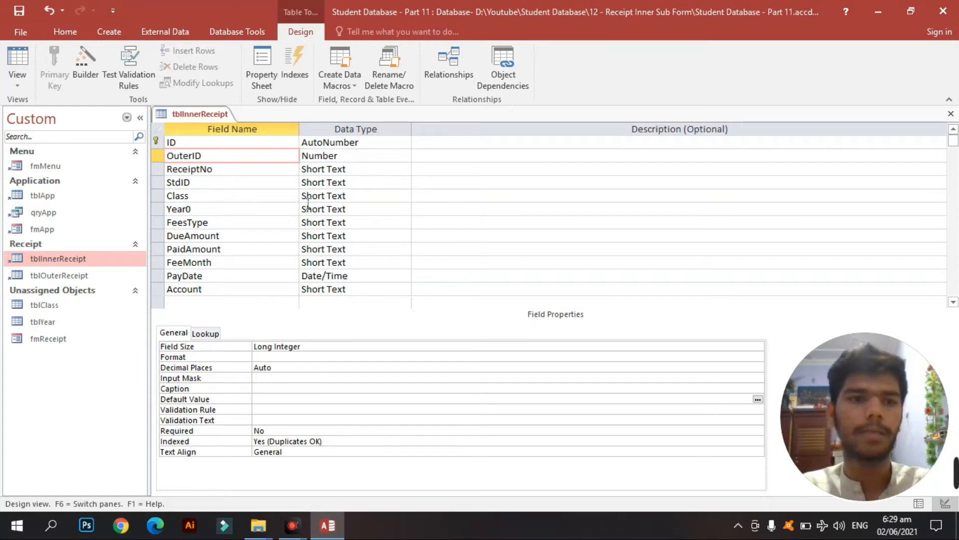
{"action": "key", "text": "ctrl+s"}
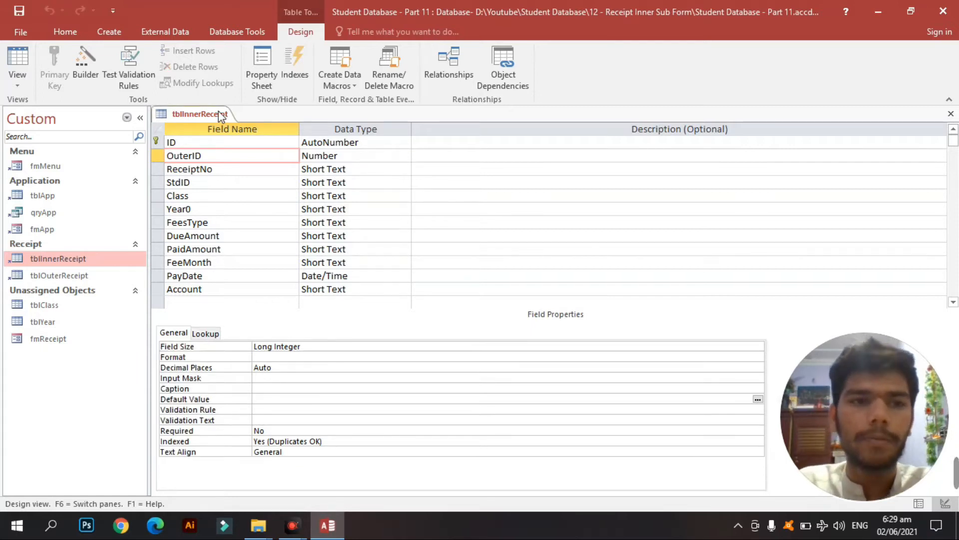
{"action": "left_click", "coordinate": [17, 61]}
{"action": "left_click", "coordinate": [268, 140]}
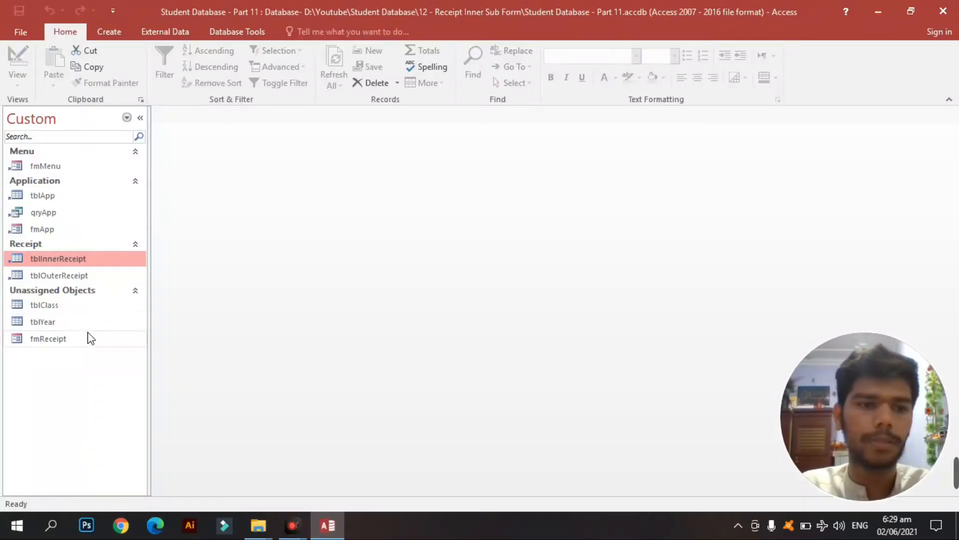
Step: Create a Multiple Items form based on fmReceipt
{"action": "left_click", "coordinate": [90, 338]}
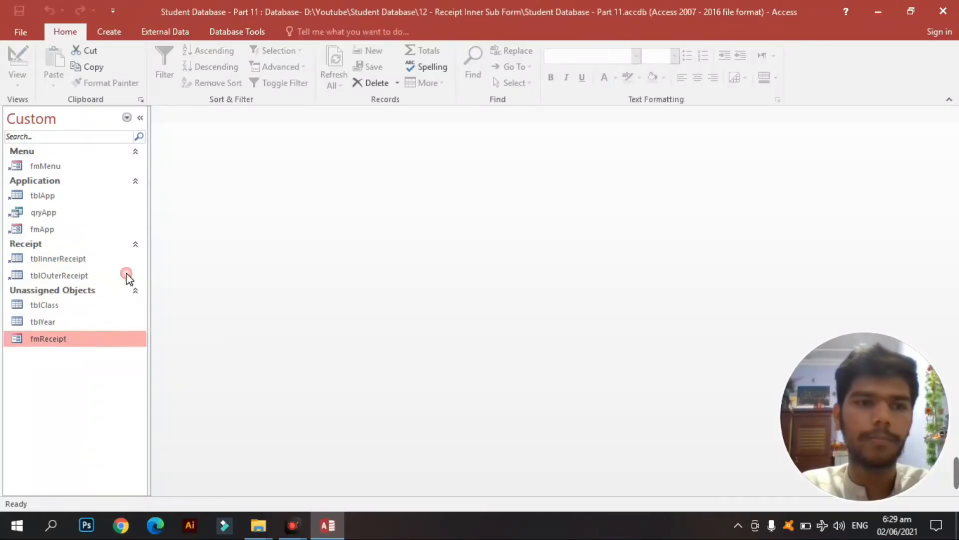
{"action": "left_click", "coordinate": [107, 32]}
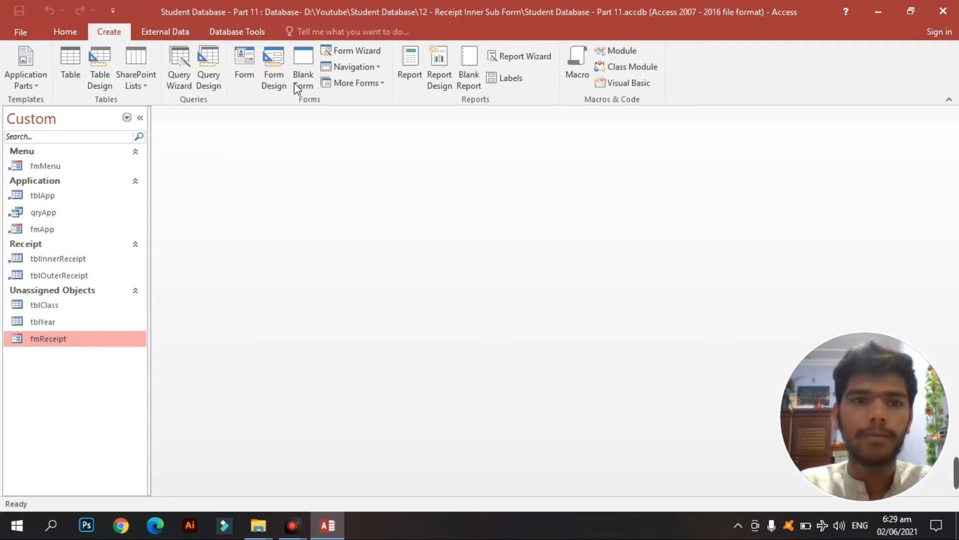
{"action": "left_click", "coordinate": [360, 83]}
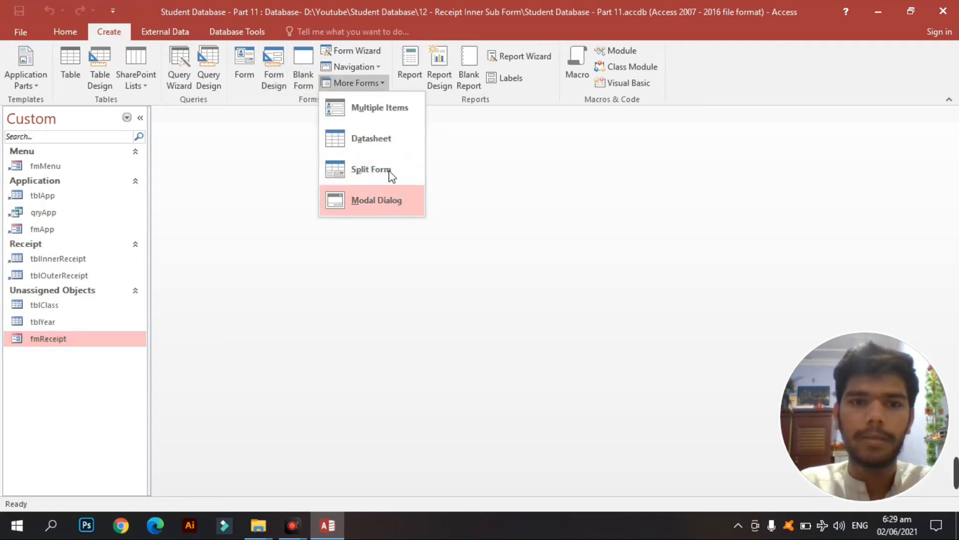
{"action": "left_click", "coordinate": [388, 111]}
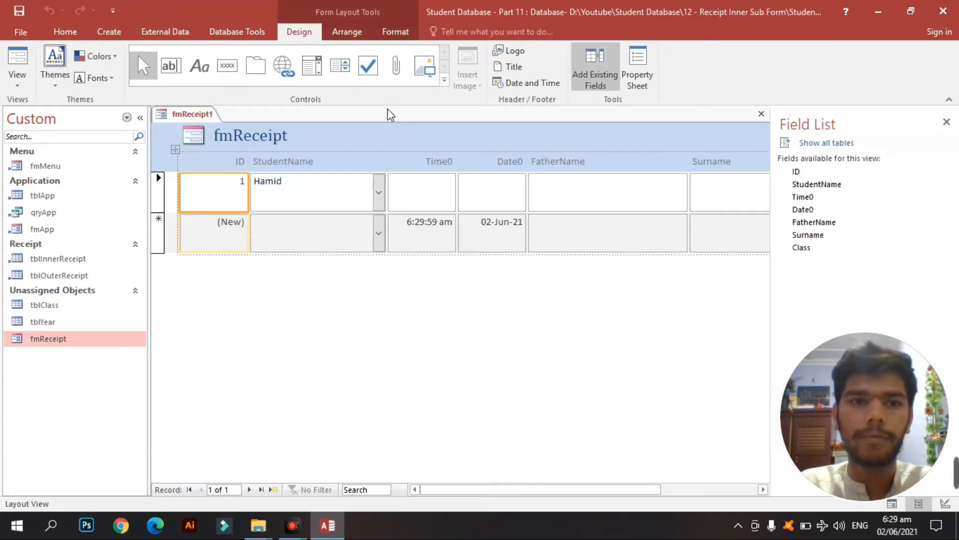
Step: Delete the title label and the logo from the new form's header
{"action": "left_click", "coordinate": [260, 141]}
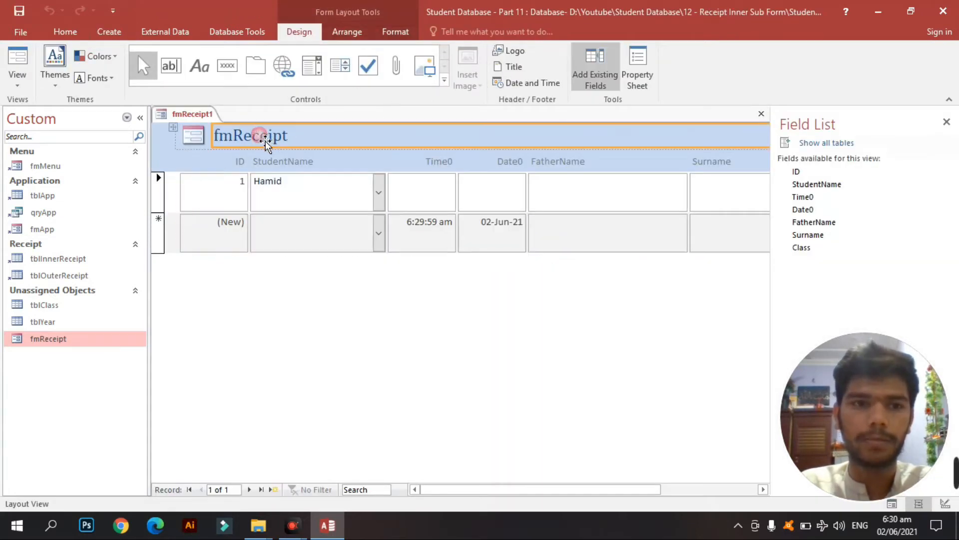
{"action": "double_click", "coordinate": [236, 145]}
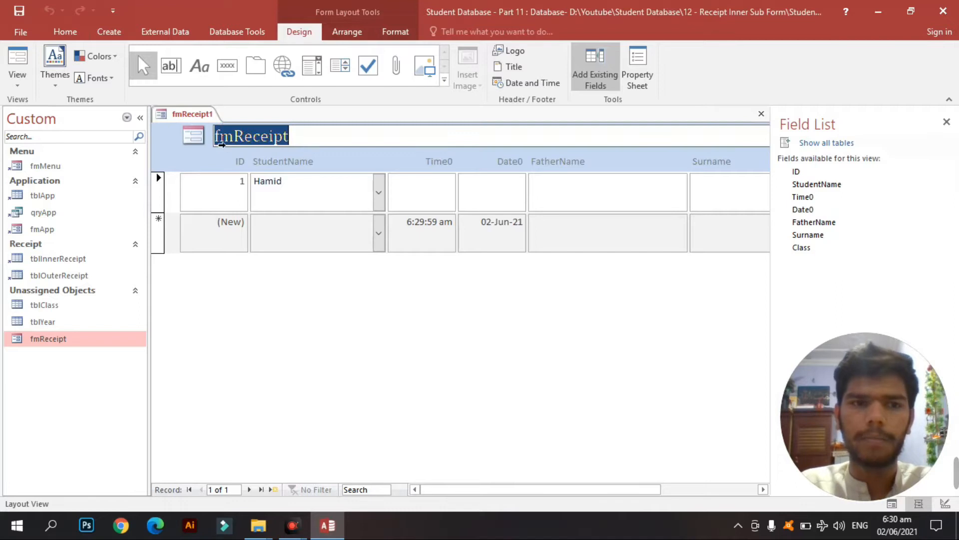
{"action": "left_click", "coordinate": [198, 140]}
{"action": "key", "text": "Delete"}
{"action": "left_click", "coordinate": [242, 135]}
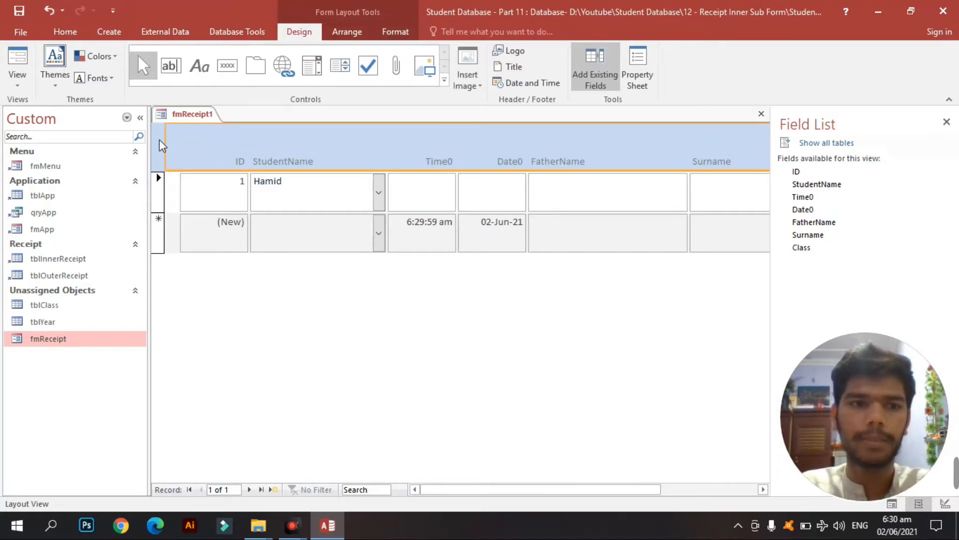
{"action": "left_click", "coordinate": [371, 328]}
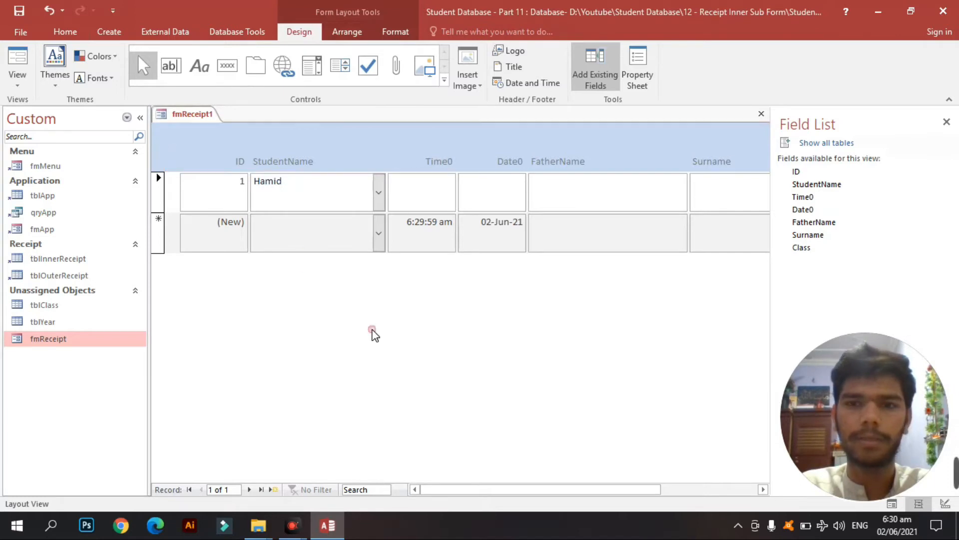
Step: Fill the form header with the dark blue theme colour
{"action": "left_click", "coordinate": [507, 147]}
{"action": "left_click", "coordinate": [395, 31]}
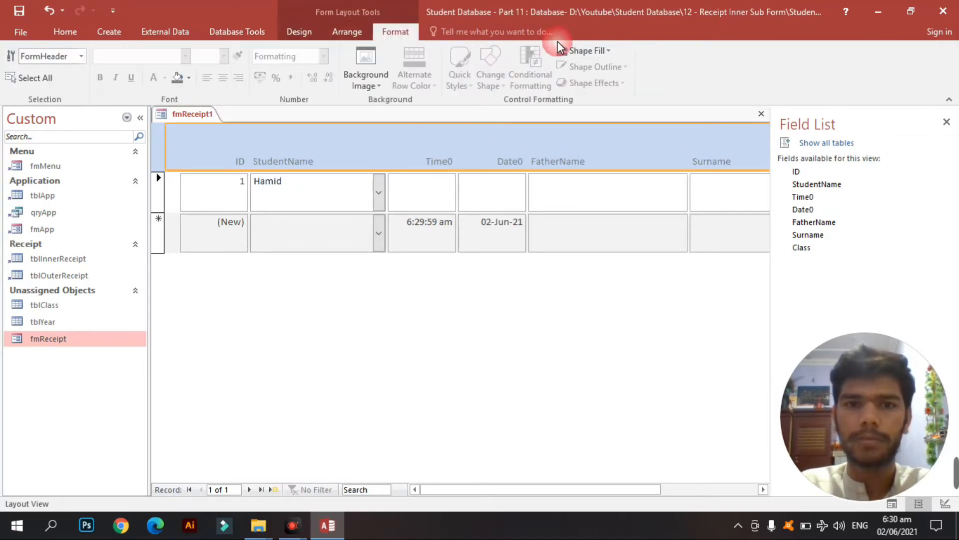
{"action": "left_click", "coordinate": [600, 55]}
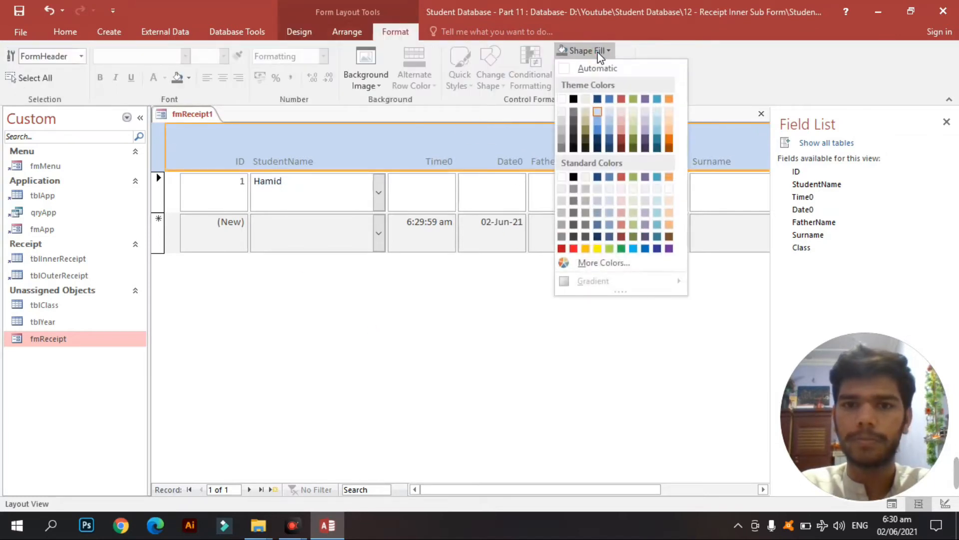
{"action": "left_click", "coordinate": [598, 100]}
{"action": "left_click", "coordinate": [295, 327]}
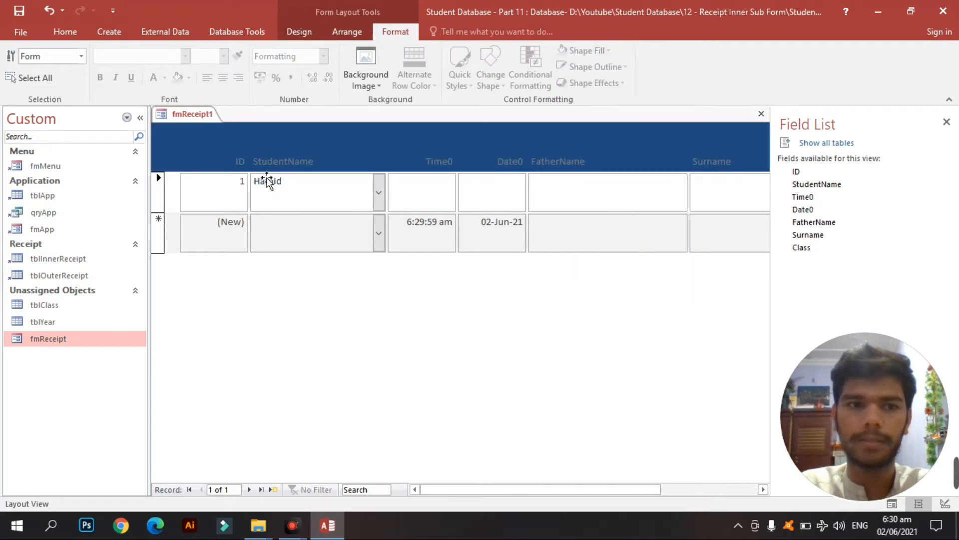
{"action": "left_click", "coordinate": [275, 170]}
{"action": "left_click", "coordinate": [176, 150]}
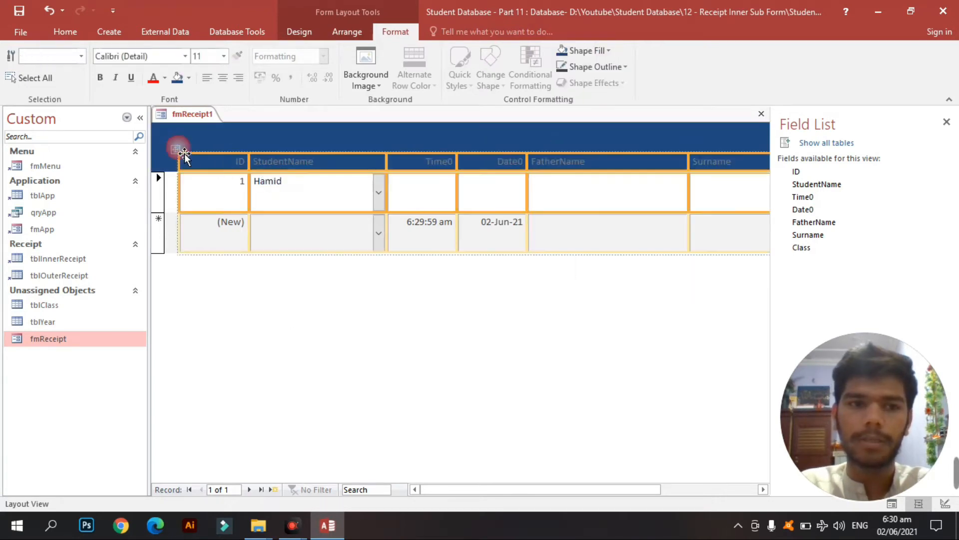
{"action": "left_click", "coordinate": [276, 167]}
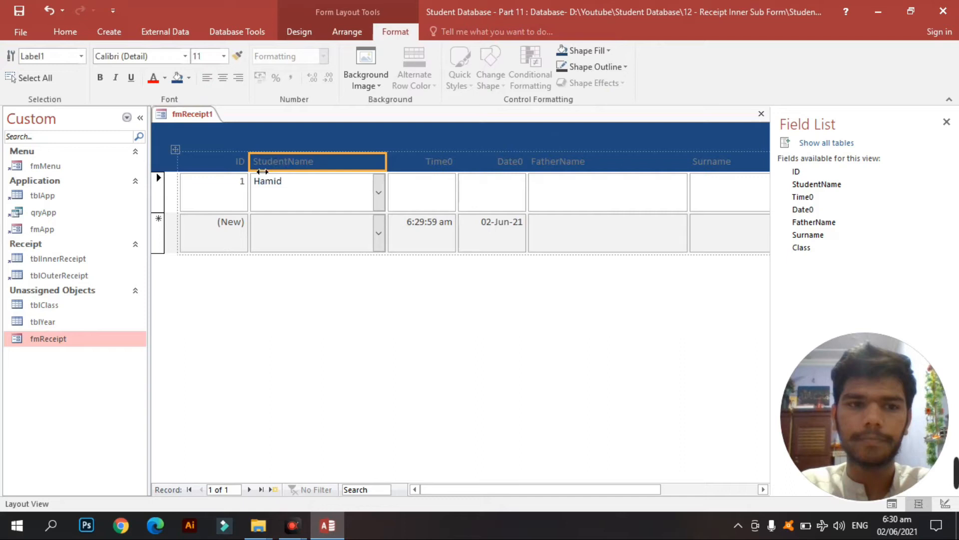
{"action": "left_click", "coordinate": [169, 160]}
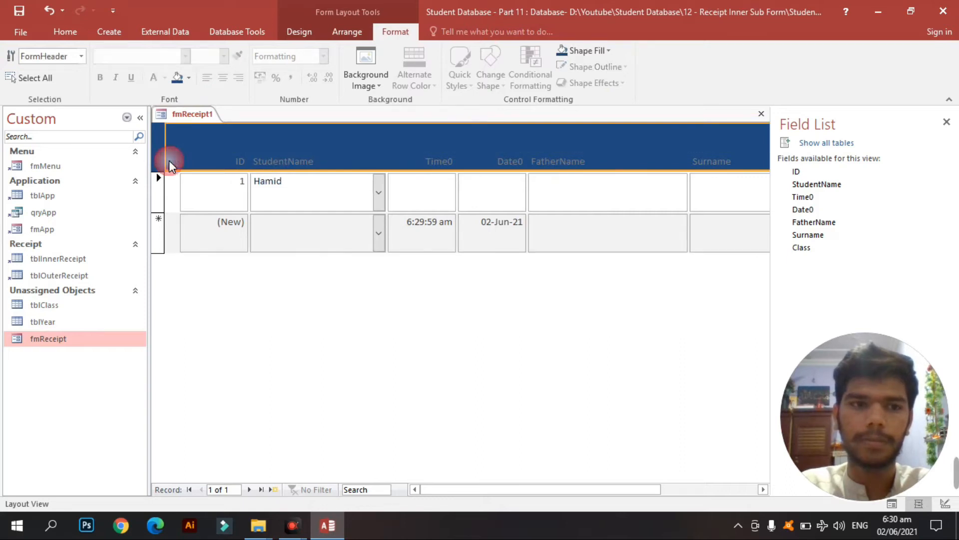
Step: Show the new form in Form View and save it as fmReceiptInner
{"action": "left_click", "coordinate": [62, 34]}
{"action": "left_click", "coordinate": [17, 62]}
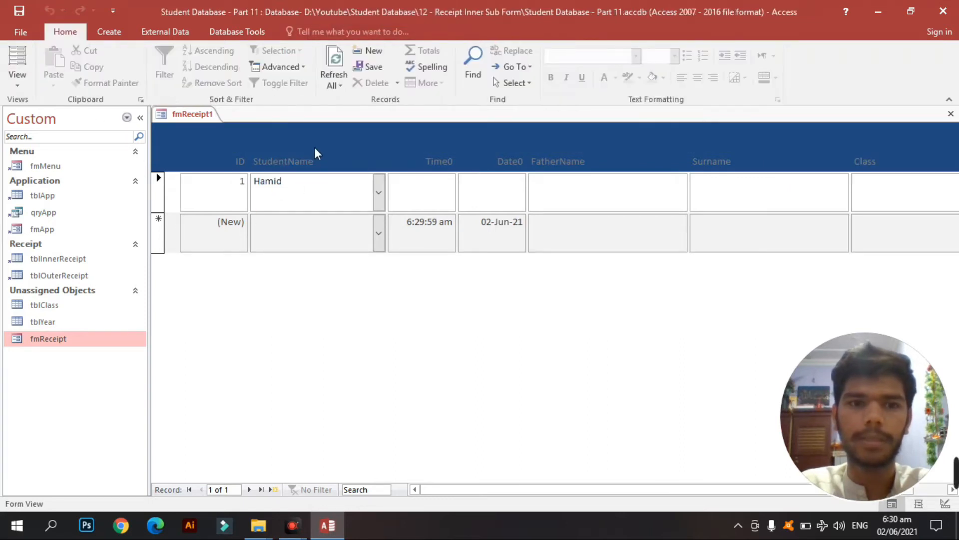
{"action": "key", "text": "ctrl+s"}
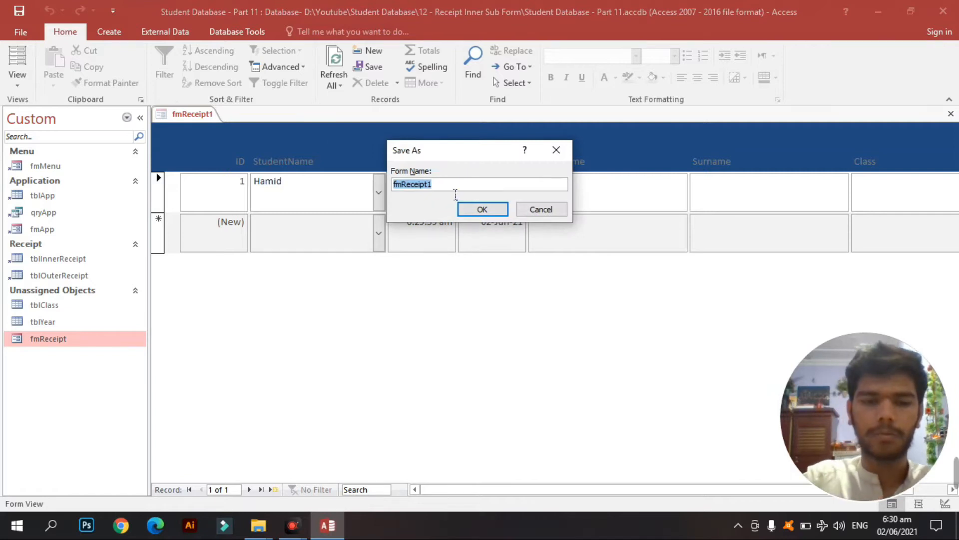
{"action": "type", "text": "fm"}
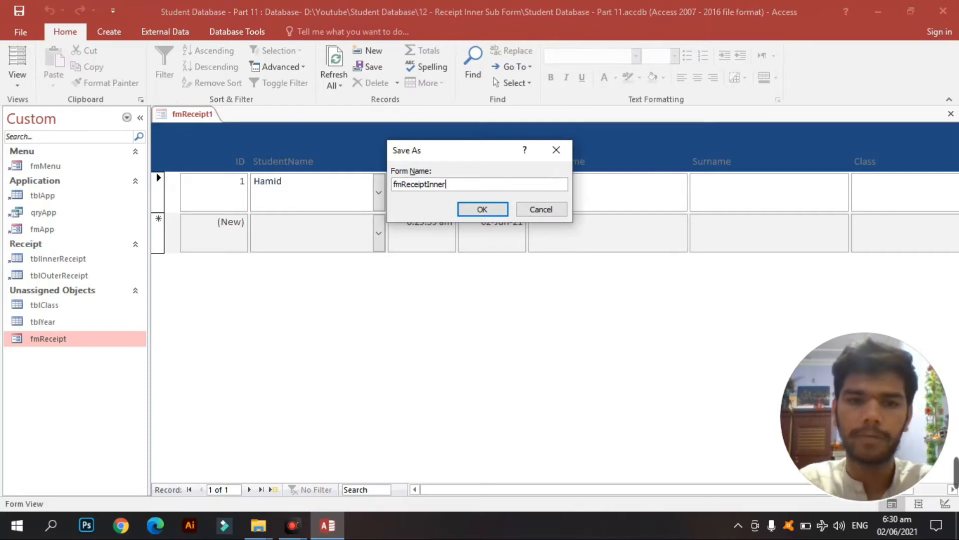
{"action": "key", "text": "Return"}
Step: In Design View, give the header labels from ID through Surname white, centred text
{"action": "right_click", "coordinate": [404, 131]}
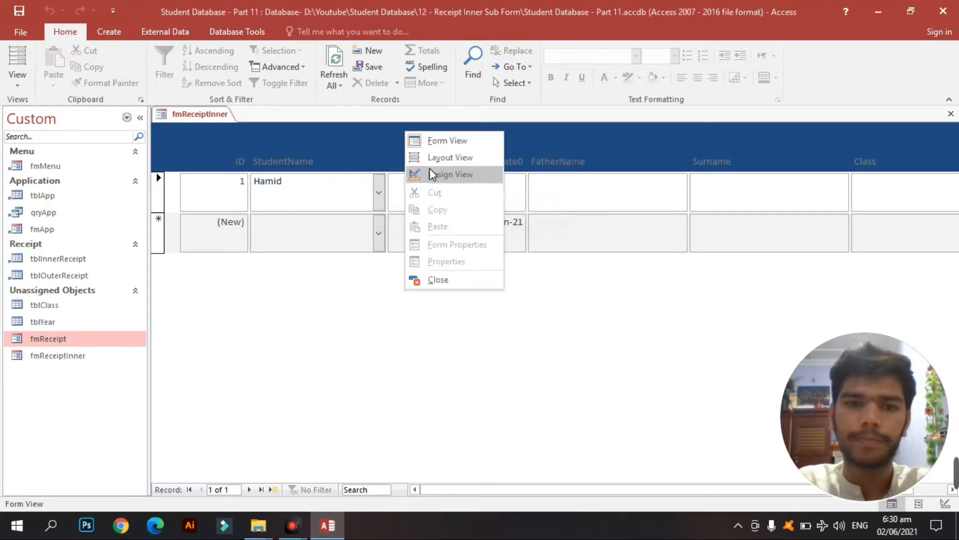
{"action": "left_click", "coordinate": [431, 172]}
{"action": "left_click", "coordinate": [215, 188]}
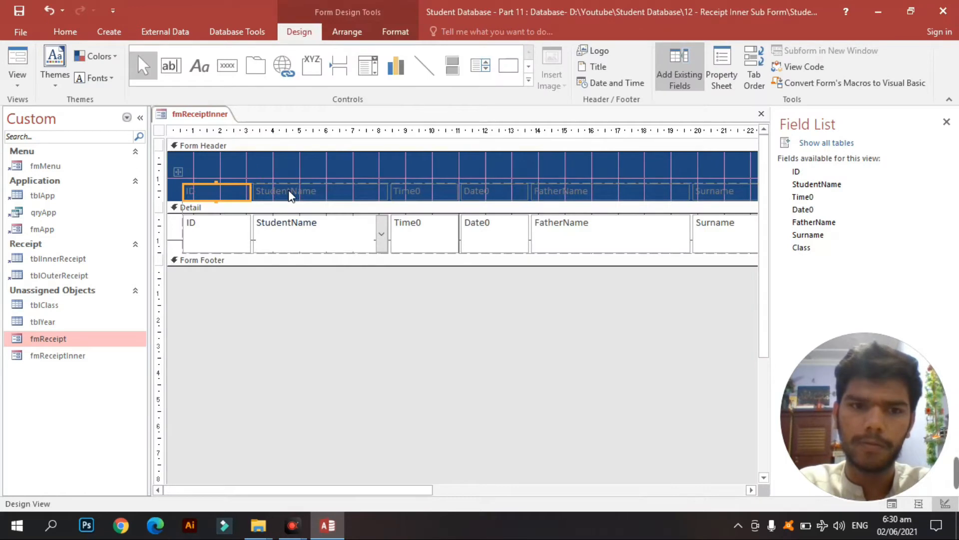
{"action": "left_click", "coordinate": [291, 192], "text": "shift"}
{"action": "left_click", "coordinate": [475, 195], "text": "shift"}
{"action": "left_click", "coordinate": [572, 196], "text": "shift"}
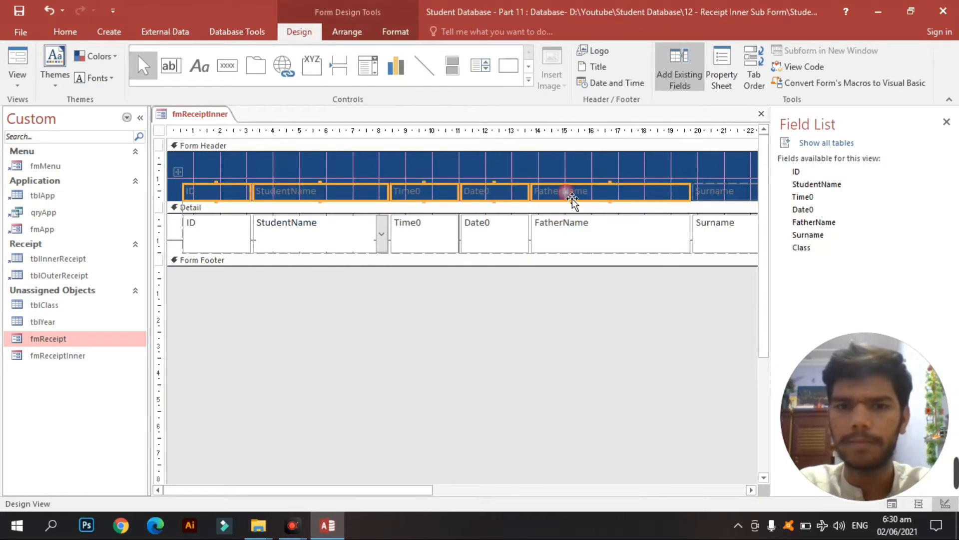
{"action": "left_click", "coordinate": [710, 197], "text": "shift"}
{"action": "left_click", "coordinate": [395, 32]}
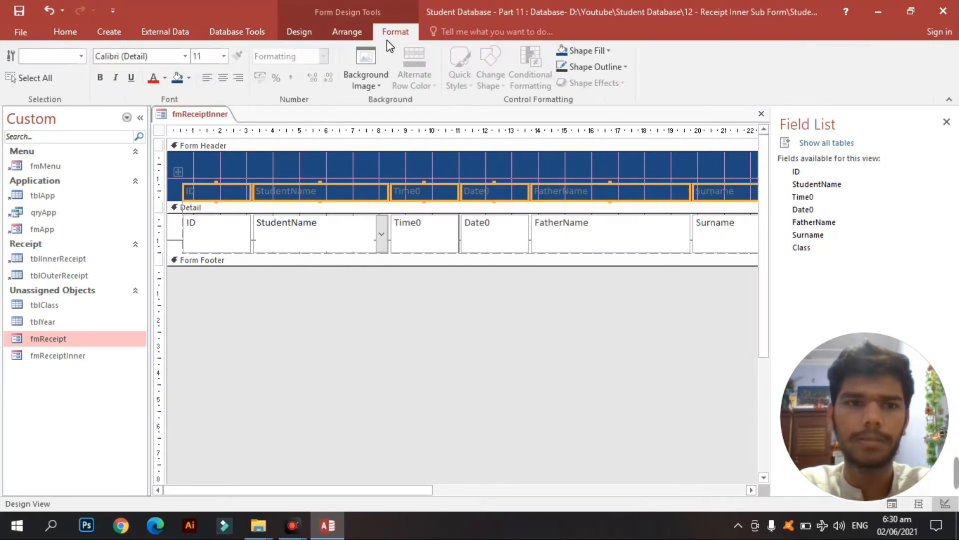
{"action": "left_click", "coordinate": [170, 82]}
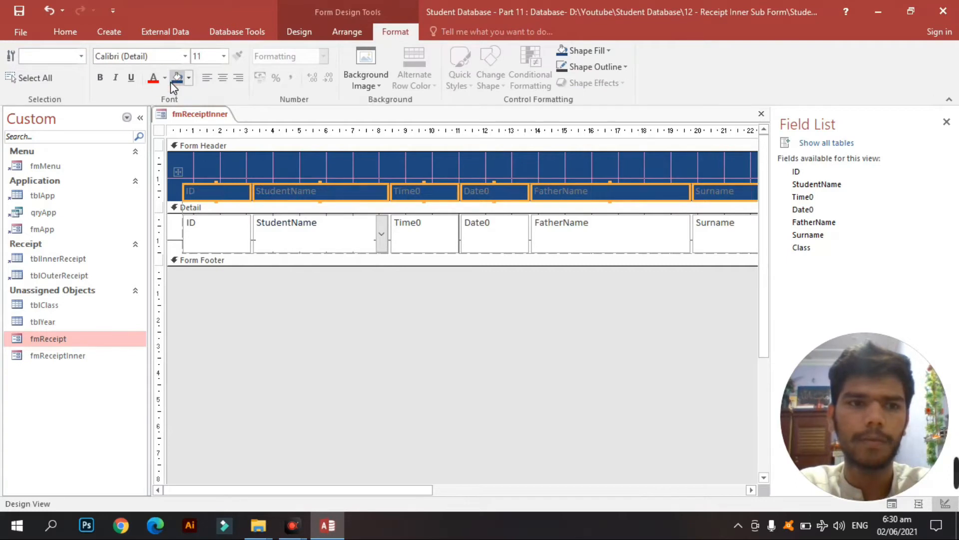
{"action": "left_click", "coordinate": [165, 79]}
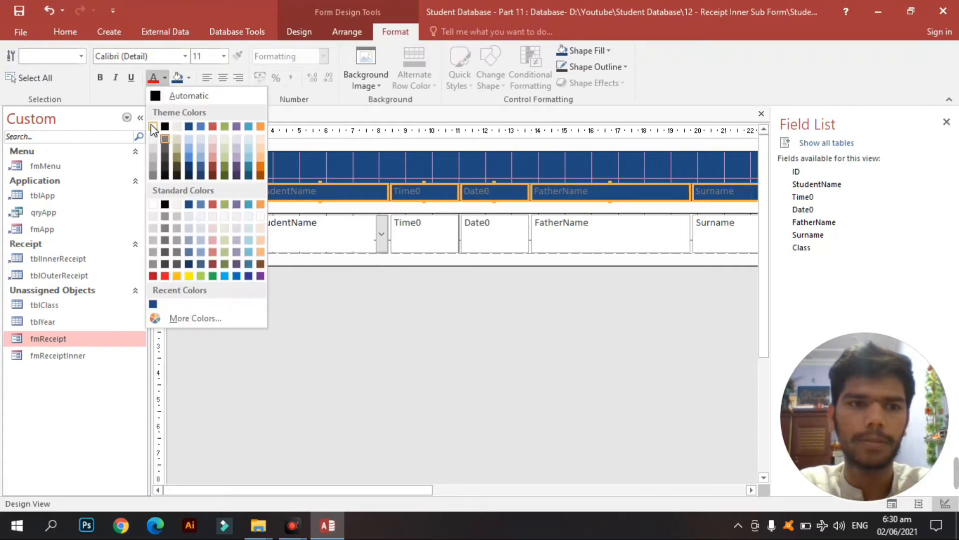
{"action": "left_click", "coordinate": [152, 123]}
{"action": "left_click", "coordinate": [223, 77]}
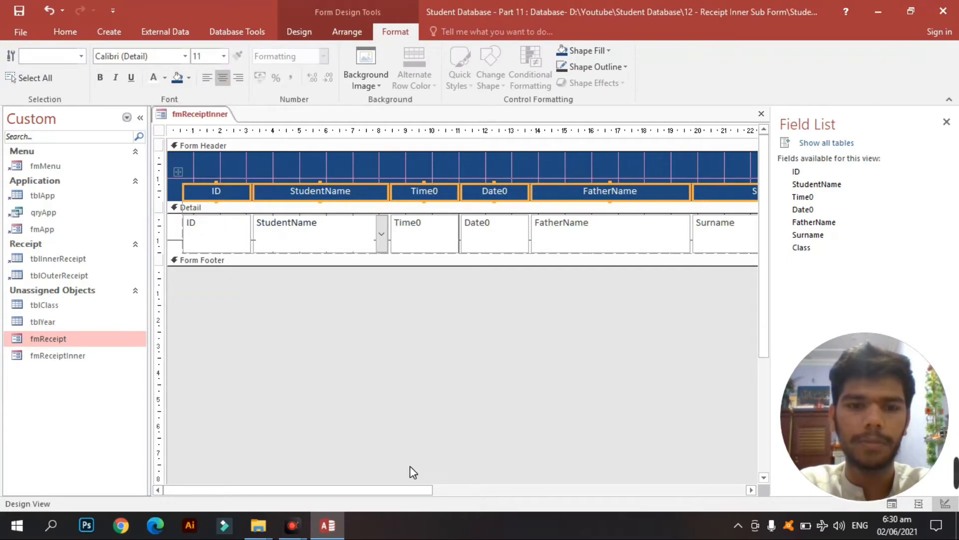
Step: Give the Class header label white, centred text as well and preview the form
{"action": "left_click_drag", "start_coordinate": [417, 490], "coordinate": [650, 489]}
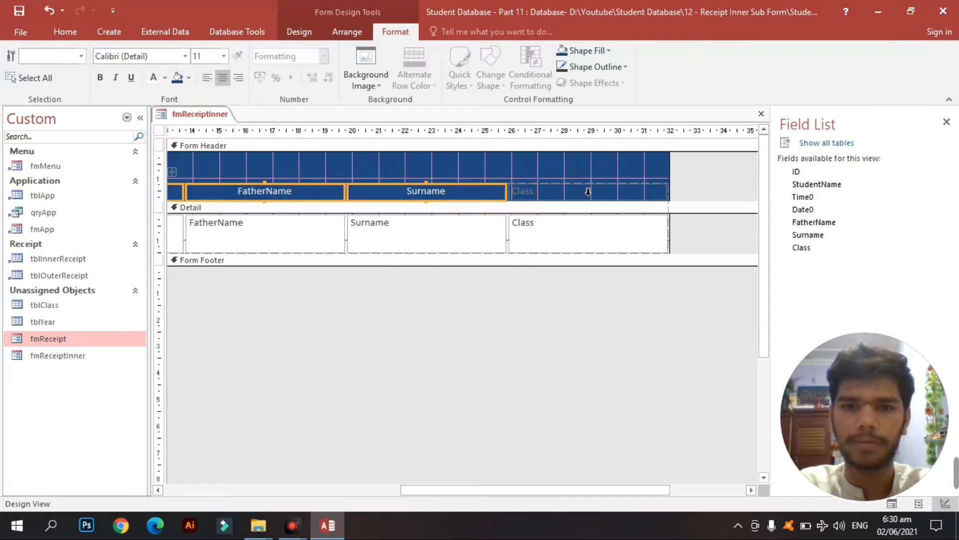
{"action": "left_click", "coordinate": [581, 194]}
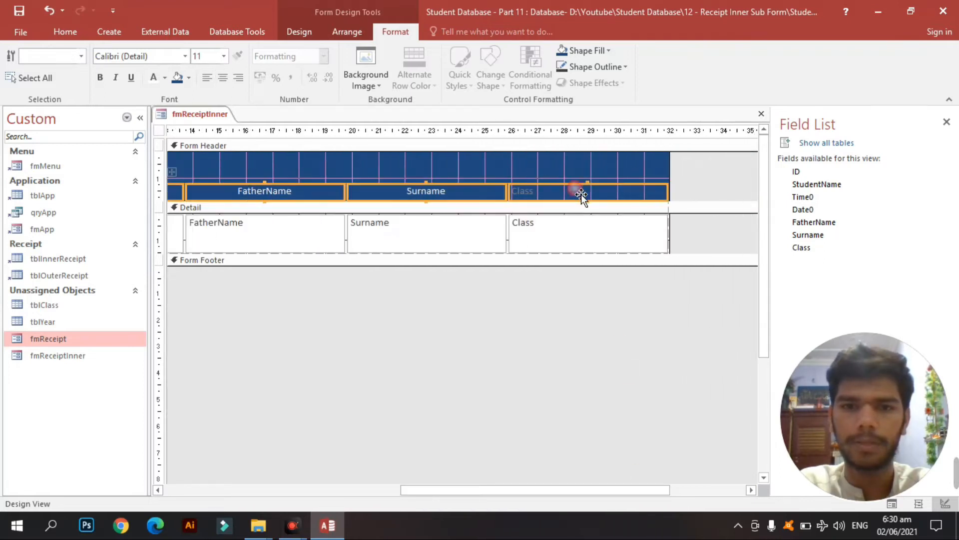
{"action": "left_click", "coordinate": [159, 79]}
{"action": "left_click", "coordinate": [223, 78]}
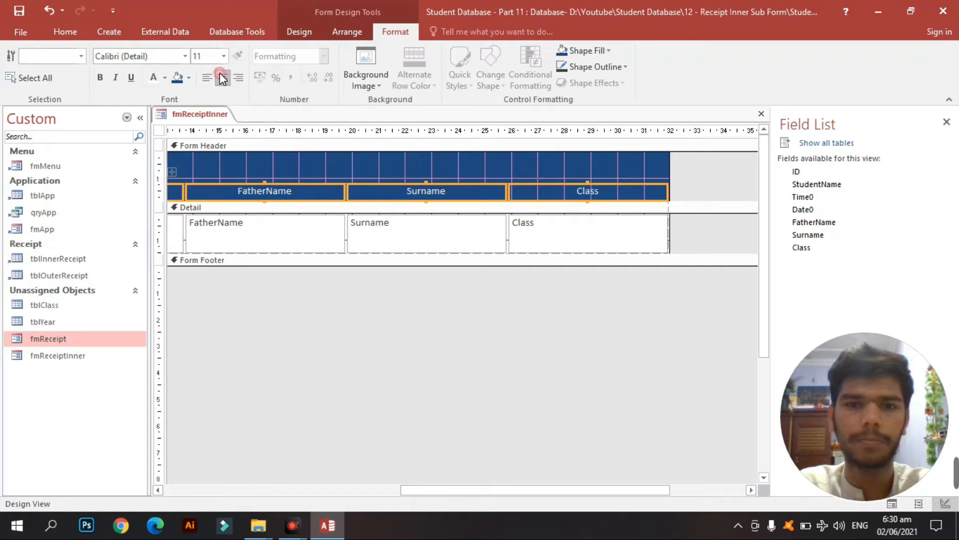
{"action": "left_click", "coordinate": [65, 31]}
{"action": "left_click", "coordinate": [17, 59]}
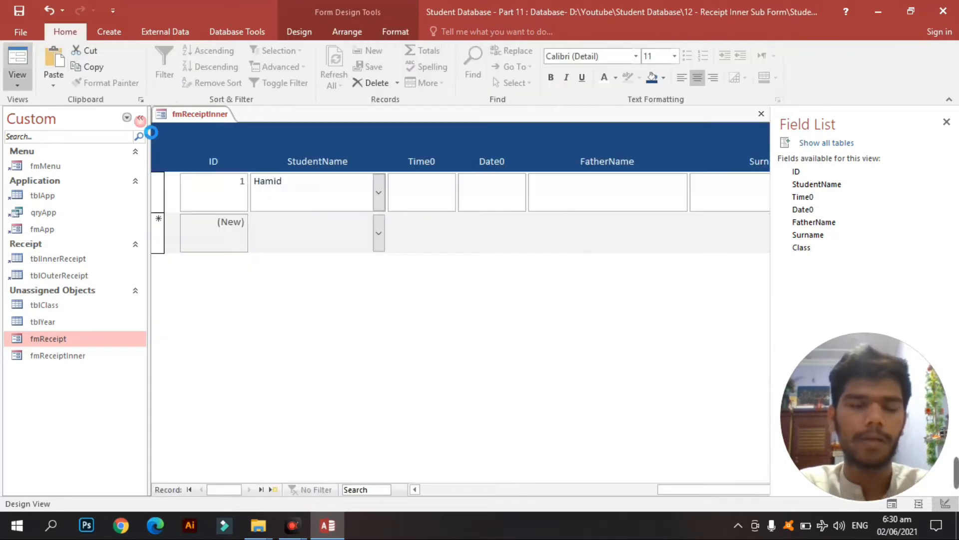
Step: In Design View, move all header labels to the header's upper edge and shrink the form header to the labels' height
{"action": "right_click", "coordinate": [405, 139]}
{"action": "left_click", "coordinate": [435, 160]}
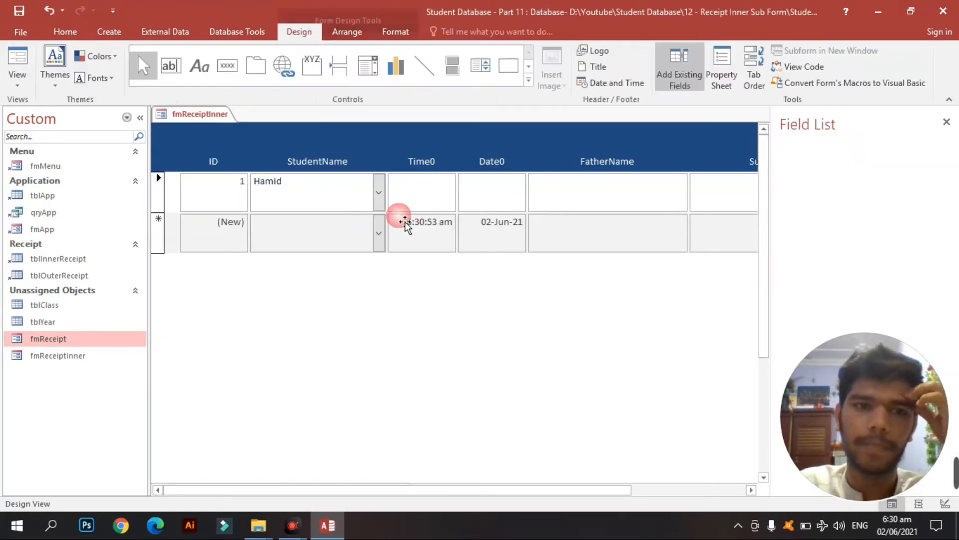
{"action": "left_click", "coordinate": [202, 191]}
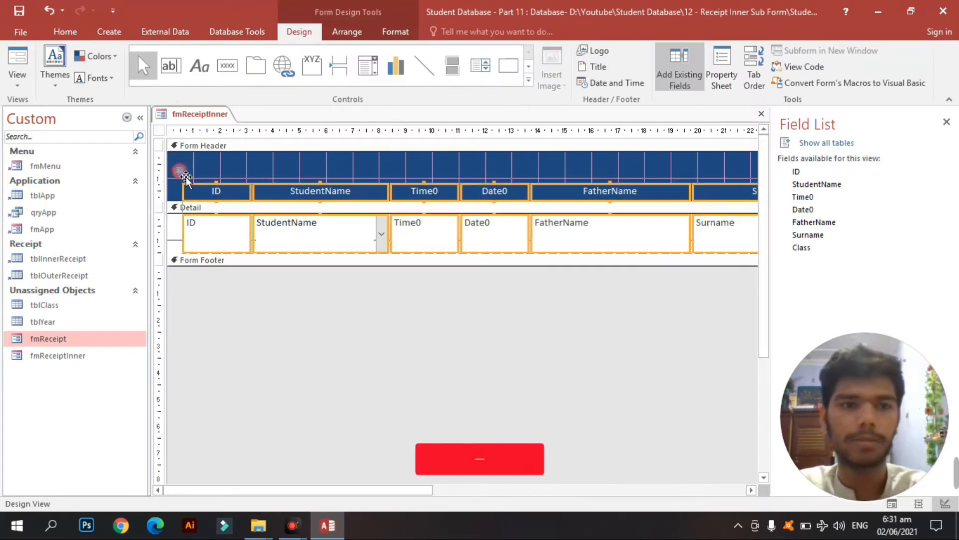
{"action": "left_click_drag", "start_coordinate": [193, 172], "coordinate": [663, 154]}
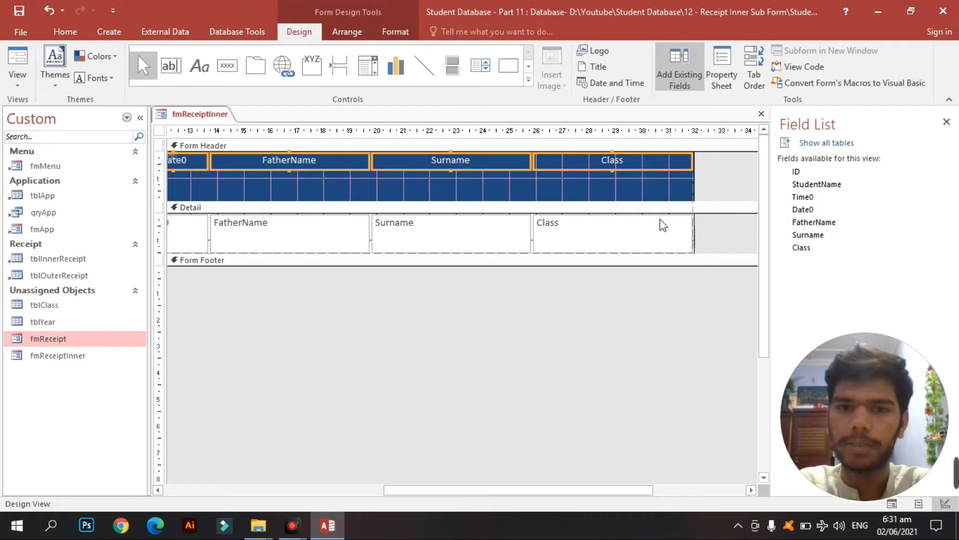
{"action": "left_click_drag", "start_coordinate": [659, 203], "coordinate": [668, 125]}
{"action": "left_click_drag", "start_coordinate": [556, 490], "coordinate": [335, 490]}
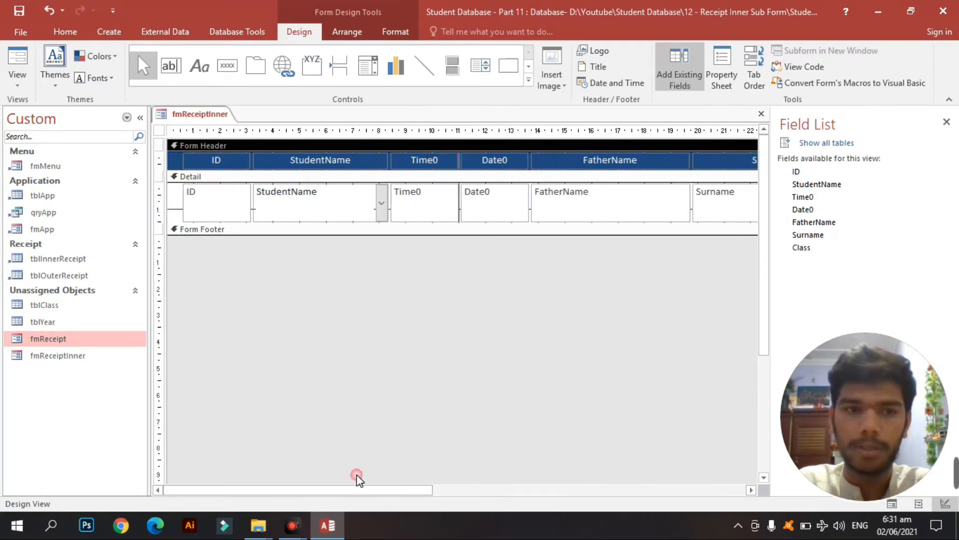
Step: Set the Top and Left positions of all header labels and detail controls to 0 and preview the form
{"action": "left_click", "coordinate": [212, 159]}
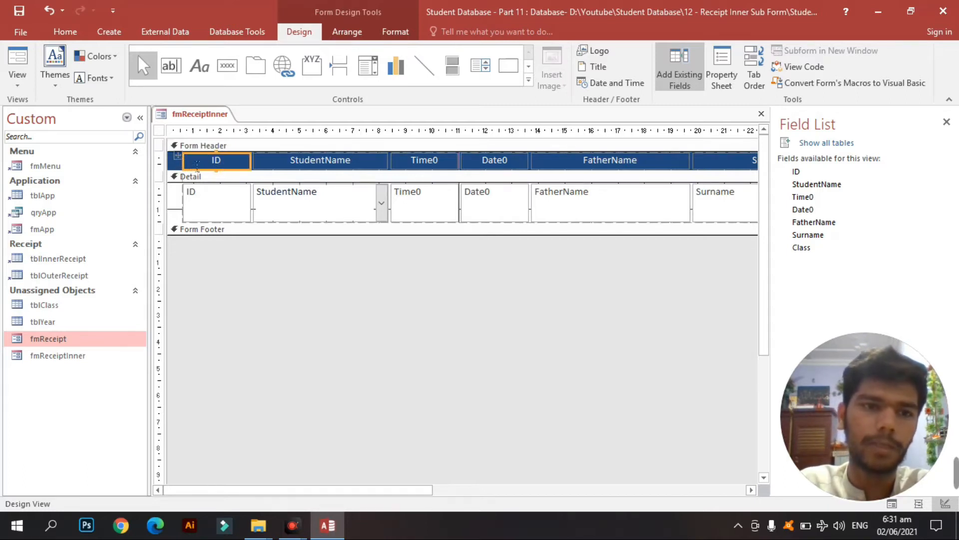
{"action": "key", "text": "ctrl+a"}
{"action": "left_click", "coordinate": [727, 82]}
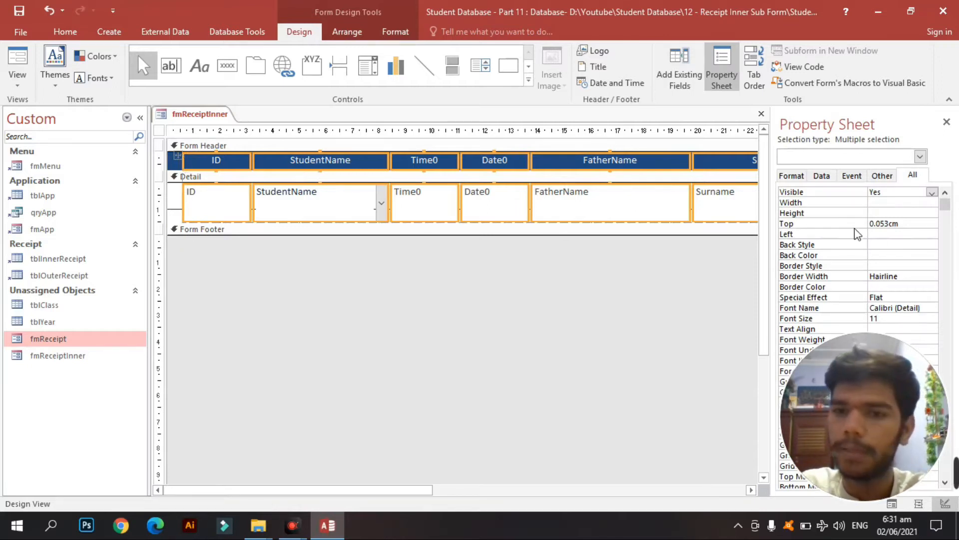
{"action": "left_click_drag", "start_coordinate": [918, 229], "coordinate": [870, 225]}
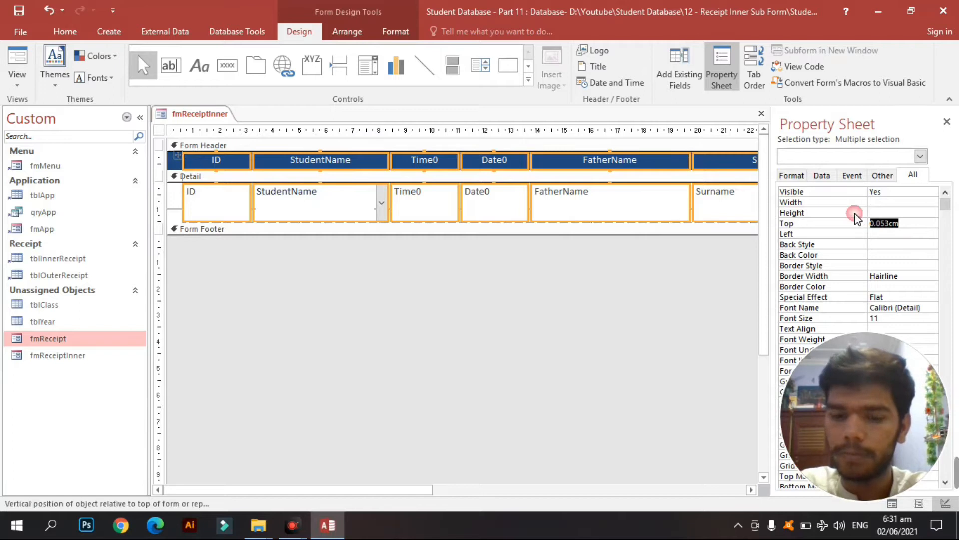
{"action": "type", "text": "0"}
{"action": "left_click", "coordinate": [898, 234]}
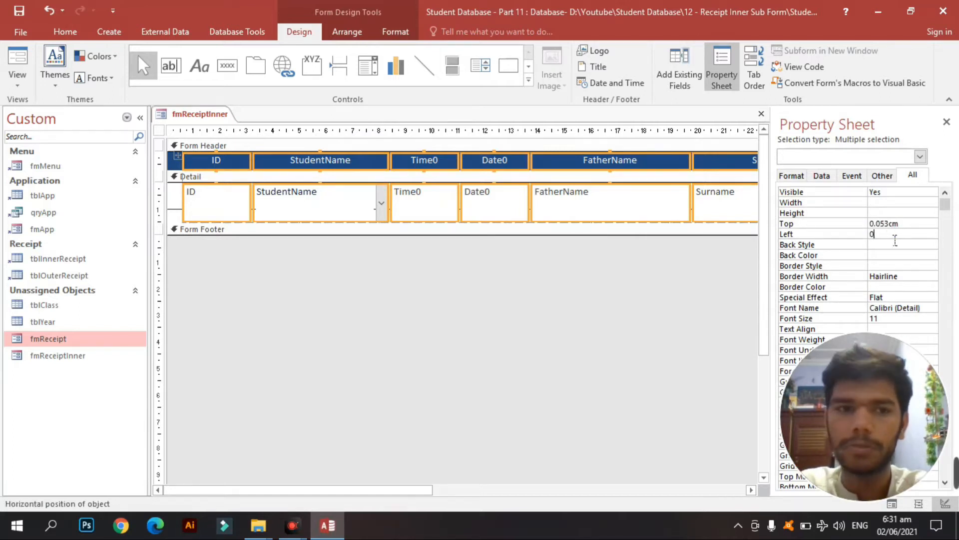
{"action": "key", "text": "Return"}
{"action": "left_click", "coordinate": [417, 293]}
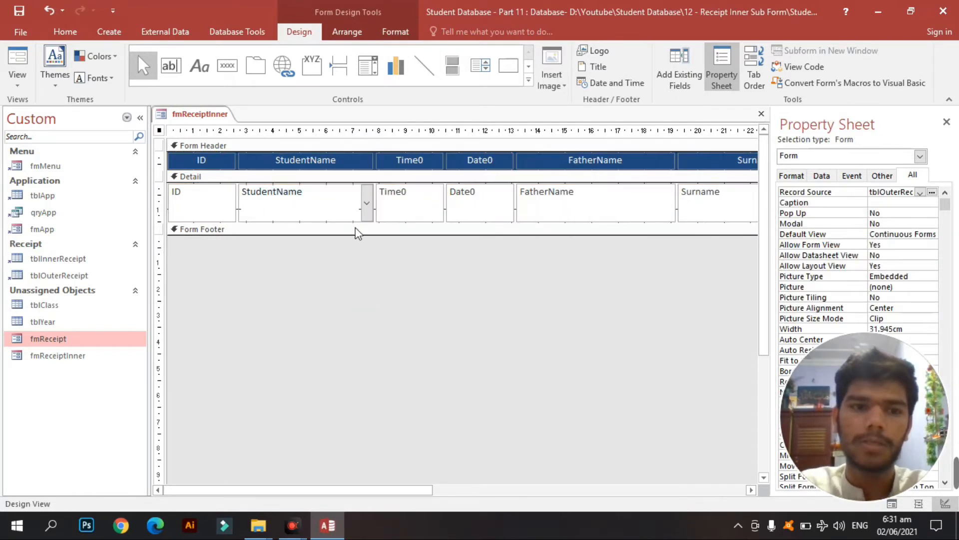
{"action": "left_click", "coordinate": [255, 216]}
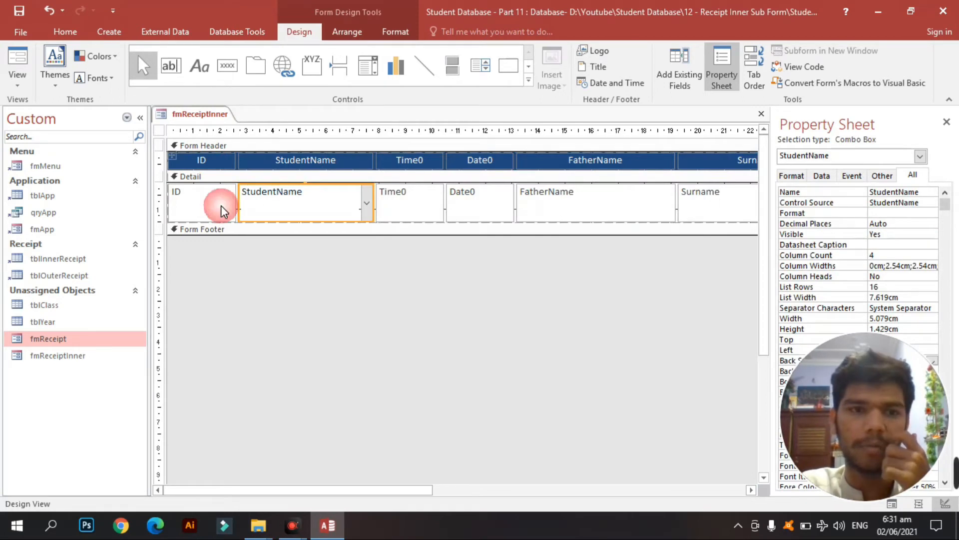
{"action": "left_click", "coordinate": [18, 61]}
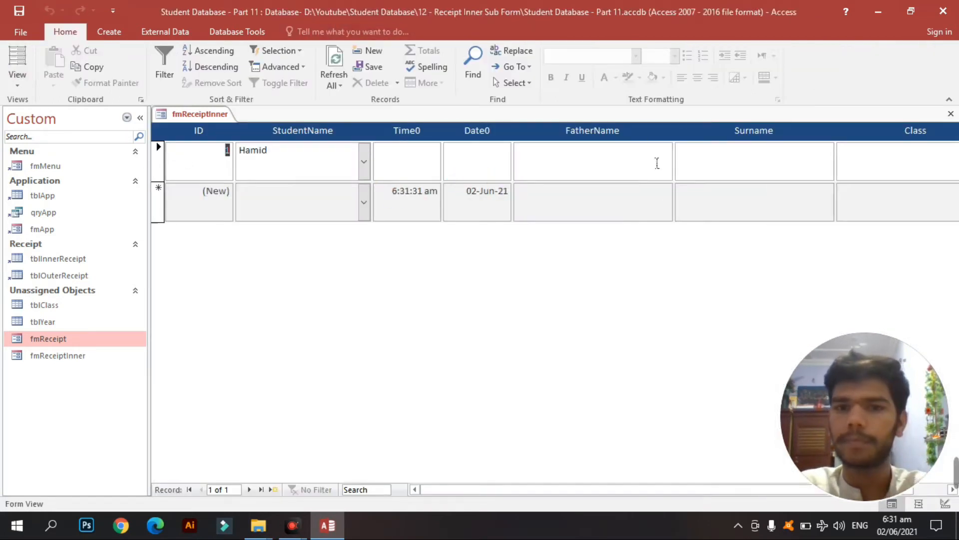
Step: In Design View, change the StudentName and Time0 header captions to Student Name and Time
{"action": "right_click", "coordinate": [659, 133]}
{"action": "left_click", "coordinate": [705, 169]}
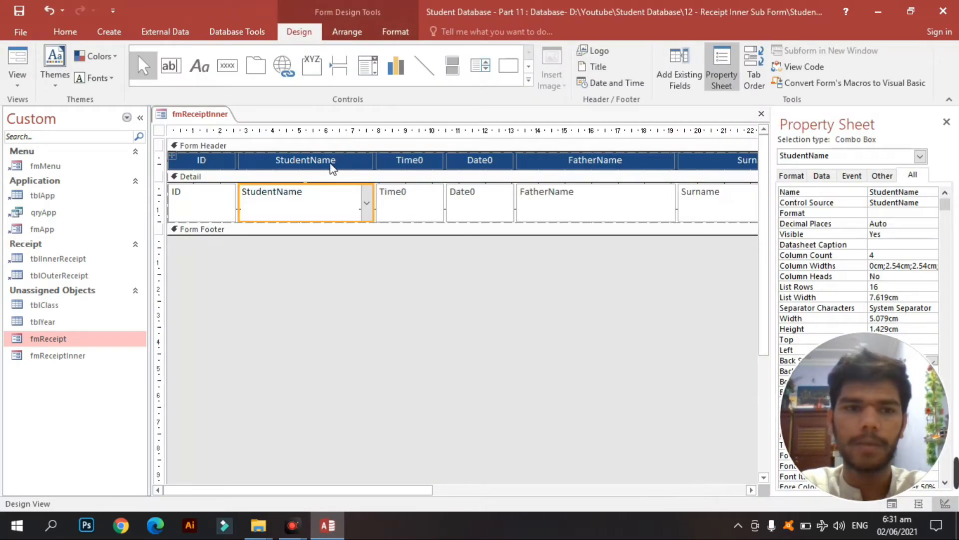
{"action": "left_click", "coordinate": [305, 160]}
{"action": "left_click", "coordinate": [308, 160]}
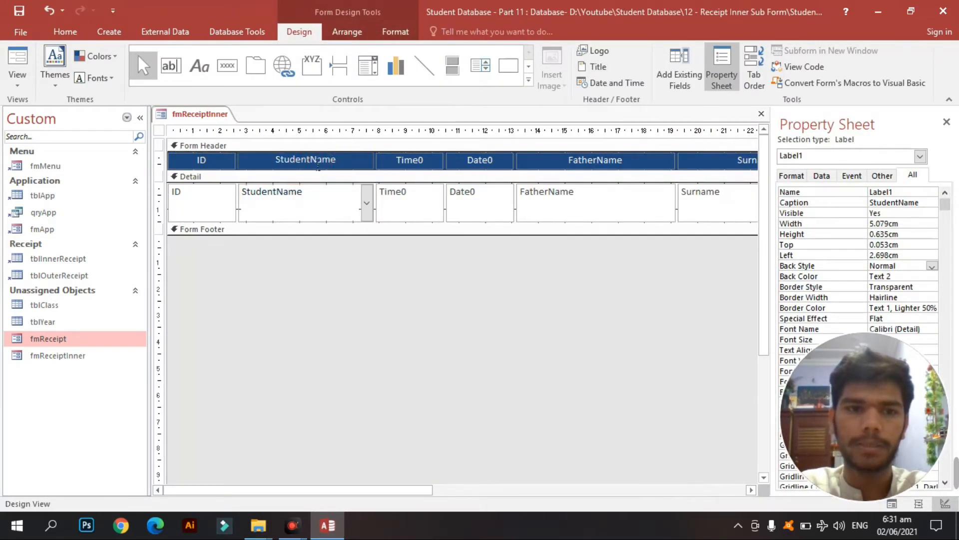
{"action": "left_click", "coordinate": [416, 161]}
{"action": "left_click", "coordinate": [417, 161]}
{"action": "left_click_drag", "start_coordinate": [419, 159], "coordinate": [500, 162]}
{"action": "key", "text": "BackSpace"}
Step: Change the Date0 and FatherName header captions to Date and Father Name
{"action": "left_click", "coordinate": [487, 165]}
{"action": "left_click", "coordinate": [489, 164]}
{"action": "key", "text": "BackSpace"}
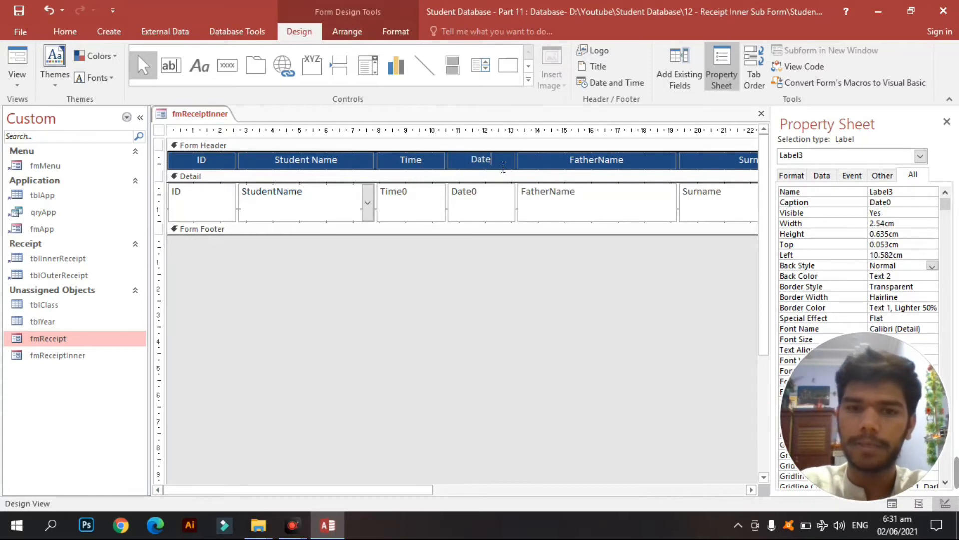
{"action": "left_click", "coordinate": [611, 160]}
{"action": "left_click", "coordinate": [597, 159]}
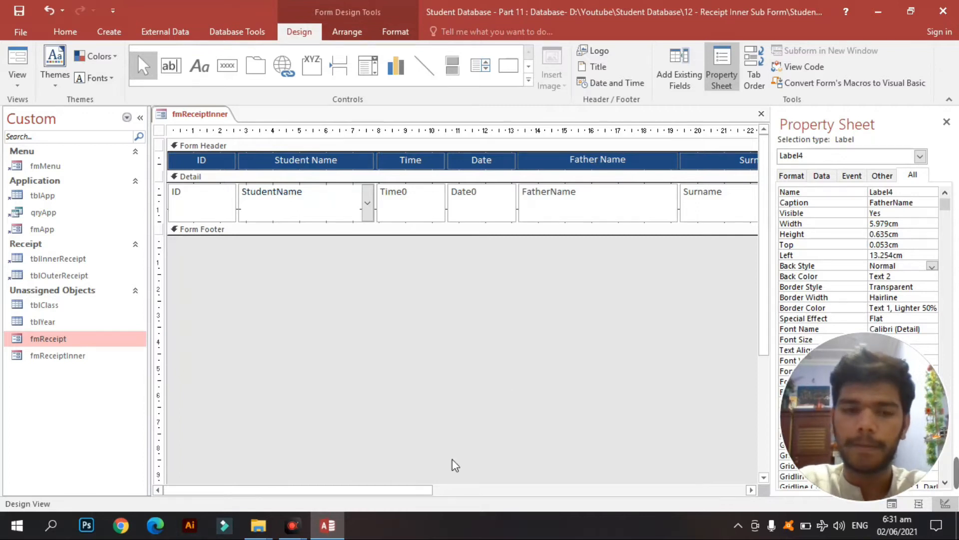
Step: Narrow the Class header label together with its detail field
{"action": "left_click_drag", "start_coordinate": [424, 491], "coordinate": [565, 353]}
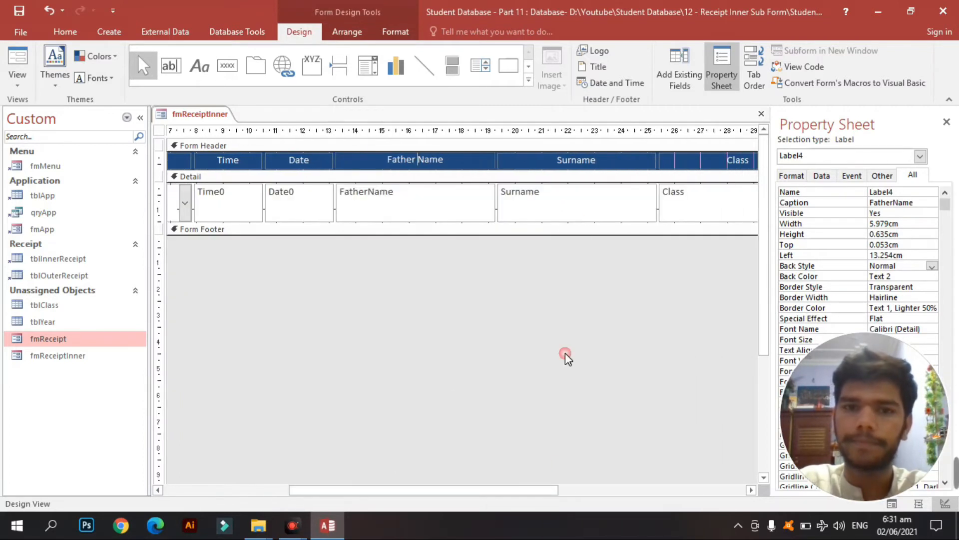
{"action": "left_click", "coordinate": [582, 160]}
{"action": "left_click_drag", "start_coordinate": [548, 493], "coordinate": [734, 160]}
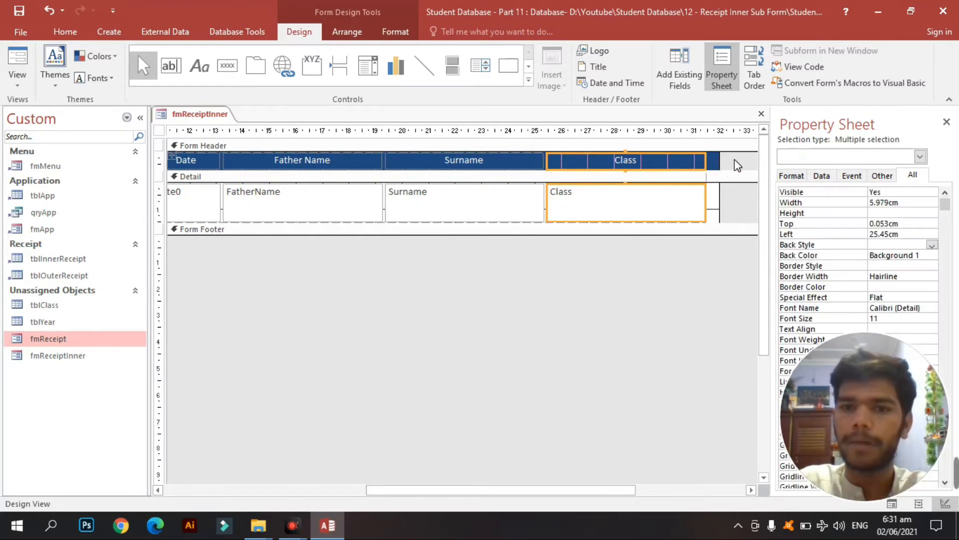
{"action": "left_click", "coordinate": [710, 170]}
{"action": "left_click_drag", "start_coordinate": [715, 166], "coordinate": [633, 177]}
Step: Set the width of the Father Name, Surname and Class labels and their detail fields to 3 cm
{"action": "left_click_drag", "start_coordinate": [538, 280], "coordinate": [531, 158]}
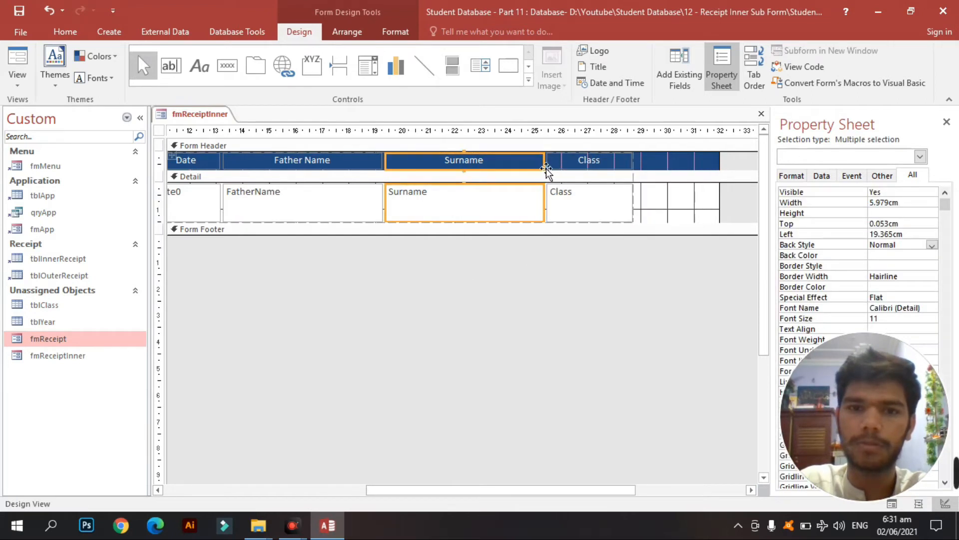
{"action": "left_click_drag", "start_coordinate": [590, 292], "coordinate": [318, 156]}
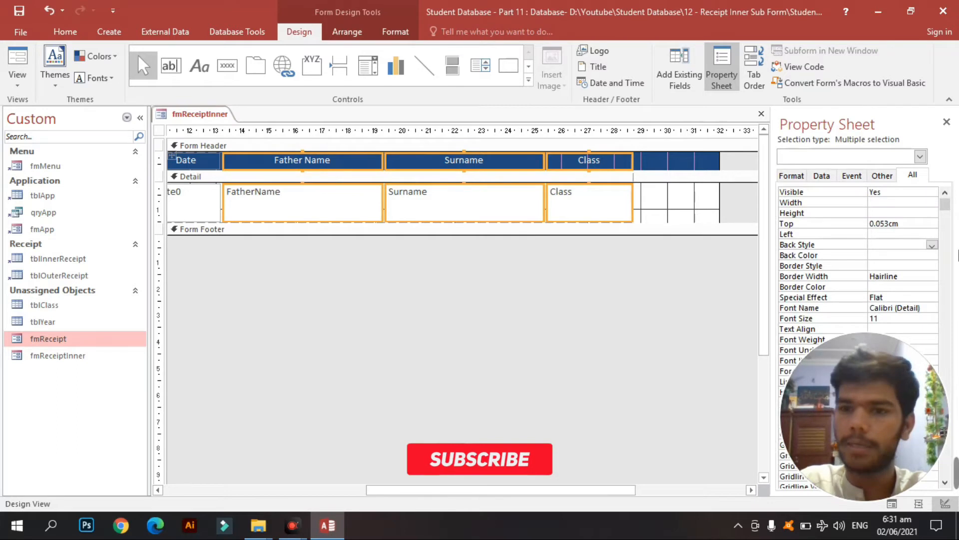
{"action": "left_click", "coordinate": [889, 206]}
{"action": "type", "text": "3"}
{"action": "key", "text": "Return"}
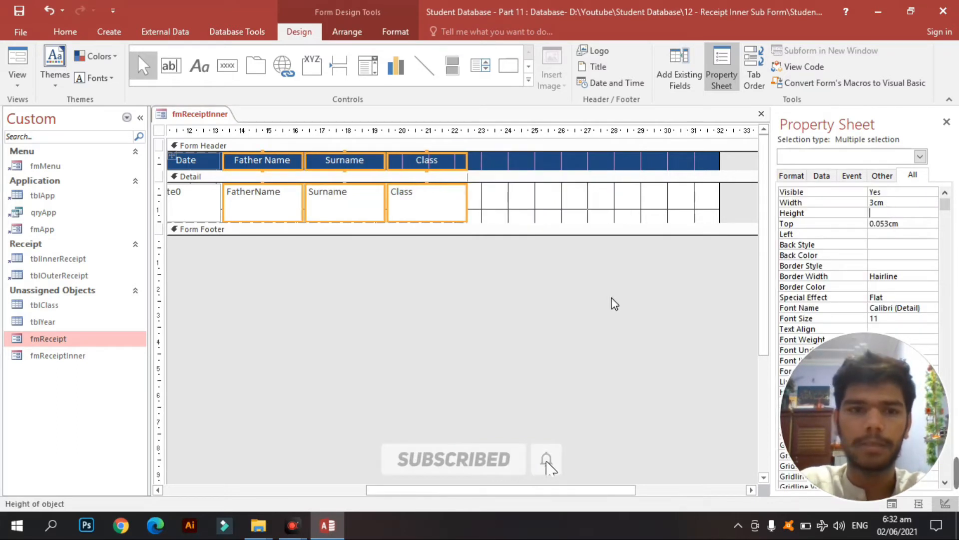
Step: Set the width of the Father Name label and its detail field to 3.5 cm
{"action": "left_click", "coordinate": [614, 302]}
{"action": "left_click_drag", "start_coordinate": [269, 313], "coordinate": [249, 149]}
{"action": "left_click", "coordinate": [893, 206]}
{"action": "key", "text": "BackSpace"}
{"action": "key", "text": "BackSpace"}
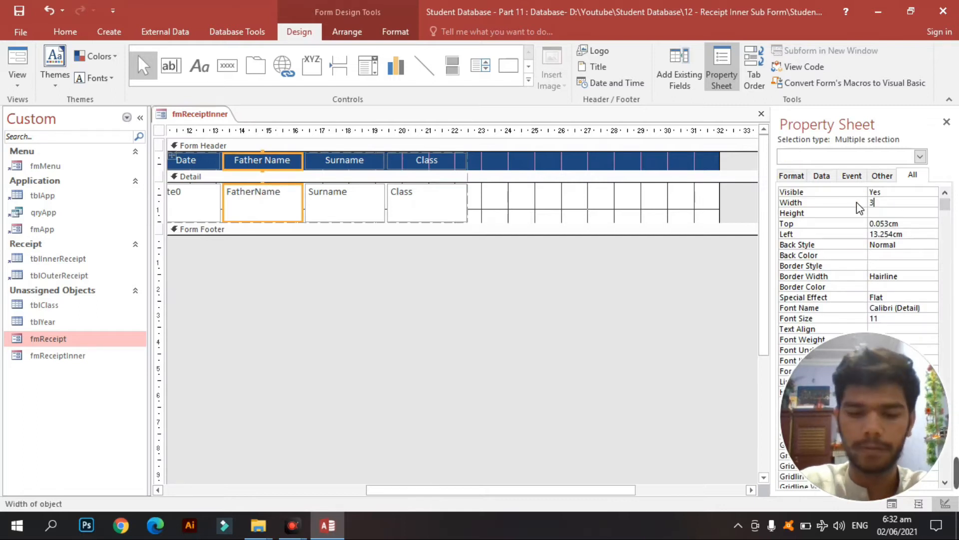
{"action": "type", "text": ".5"}
{"action": "key", "text": "Return"}
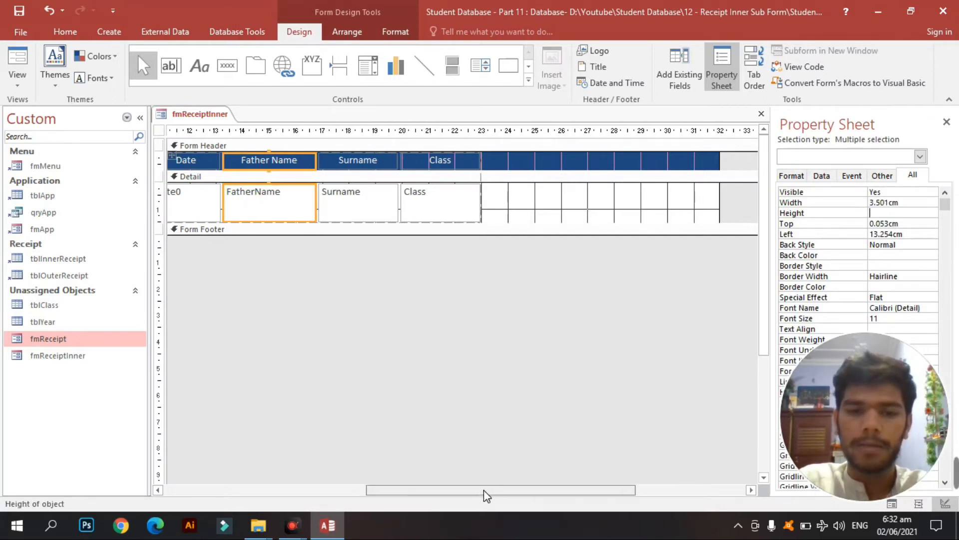
Step: Set the width of the ID label and its detail field to 2 cm and preview the form
{"action": "left_click_drag", "start_coordinate": [484, 490], "coordinate": [269, 488]}
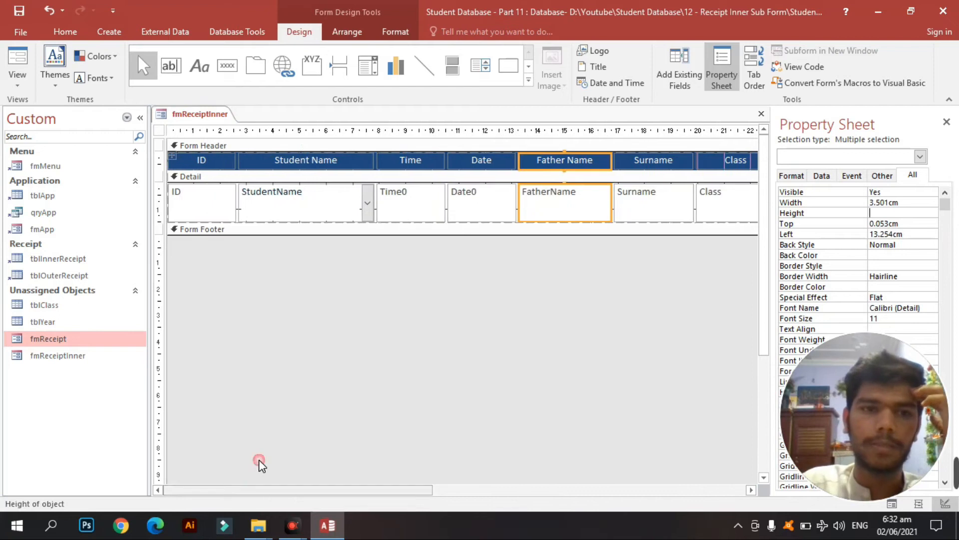
{"action": "left_click", "coordinate": [212, 241]}
{"action": "left_click", "coordinate": [199, 166]}
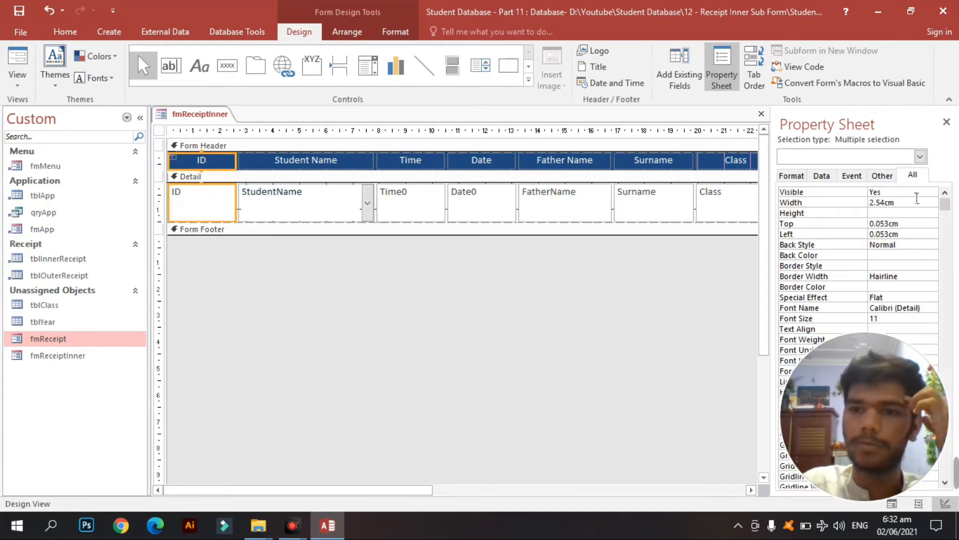
{"action": "left_click", "coordinate": [847, 200]}
{"action": "type", "text": "2"}
{"action": "key", "text": "Return"}
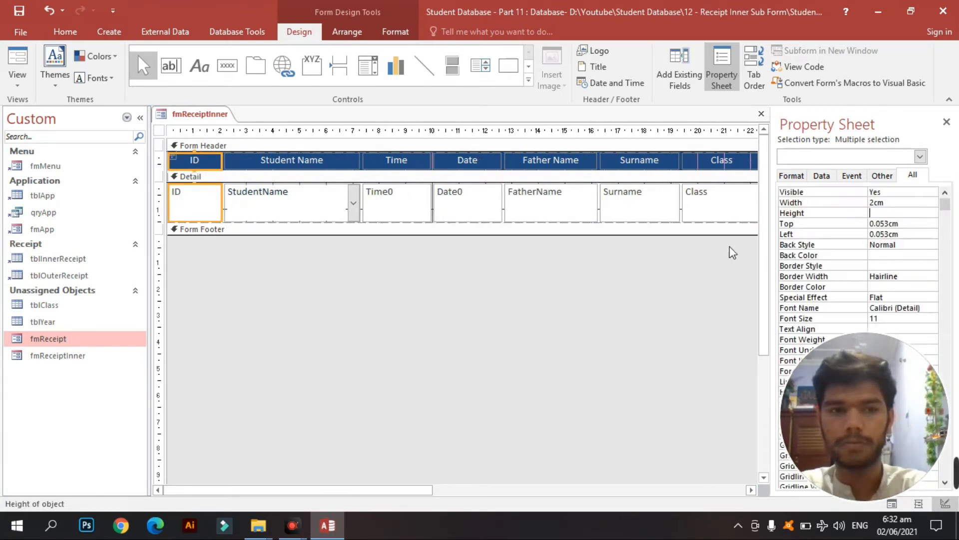
{"action": "left_click", "coordinate": [407, 305]}
{"action": "left_click", "coordinate": [11, 60]}
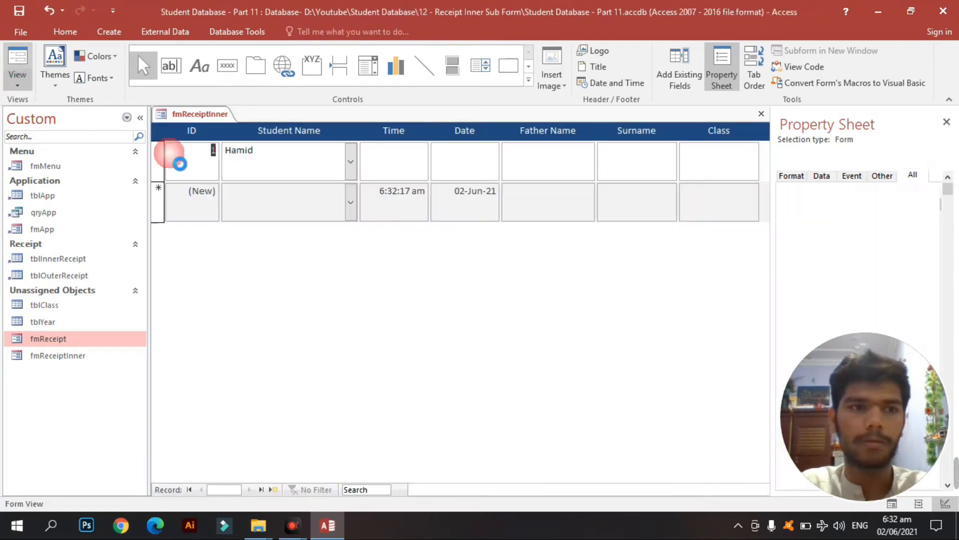
Step: In Design View, reduce the width of the ID label and its detail field to about 1 cm
{"action": "right_click", "coordinate": [435, 301]}
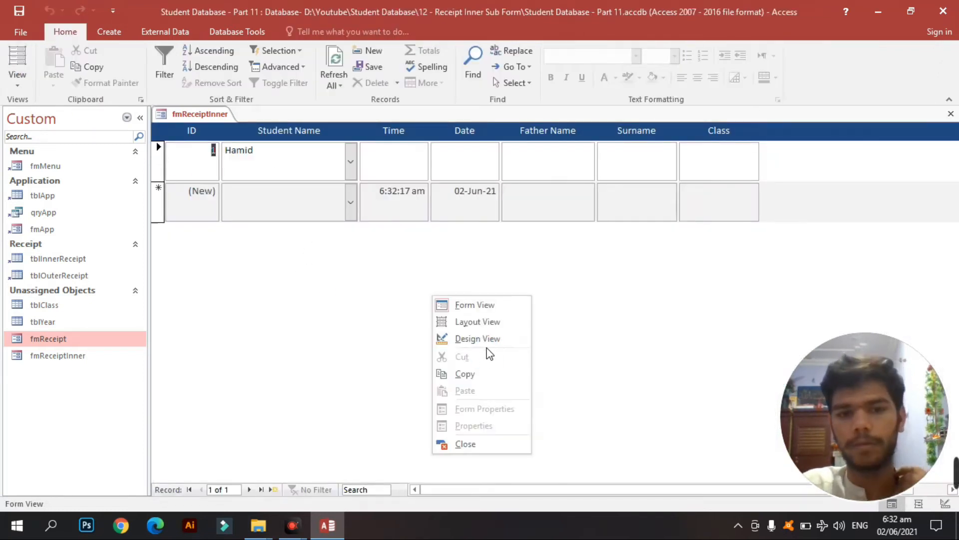
{"action": "left_click", "coordinate": [452, 338]}
{"action": "left_click_drag", "start_coordinate": [195, 178], "coordinate": [193, 161]}
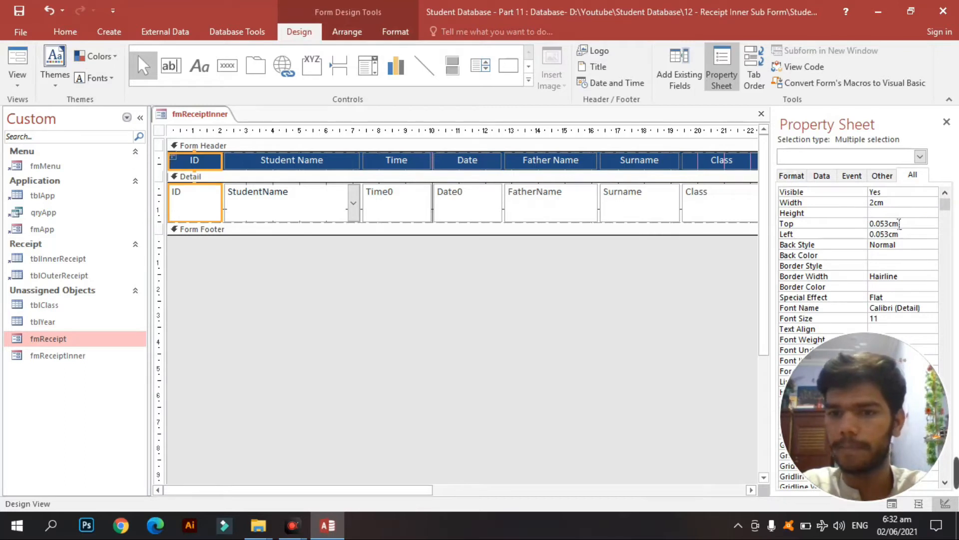
{"action": "key", "text": "Down"}
{"action": "key", "text": "Down"}
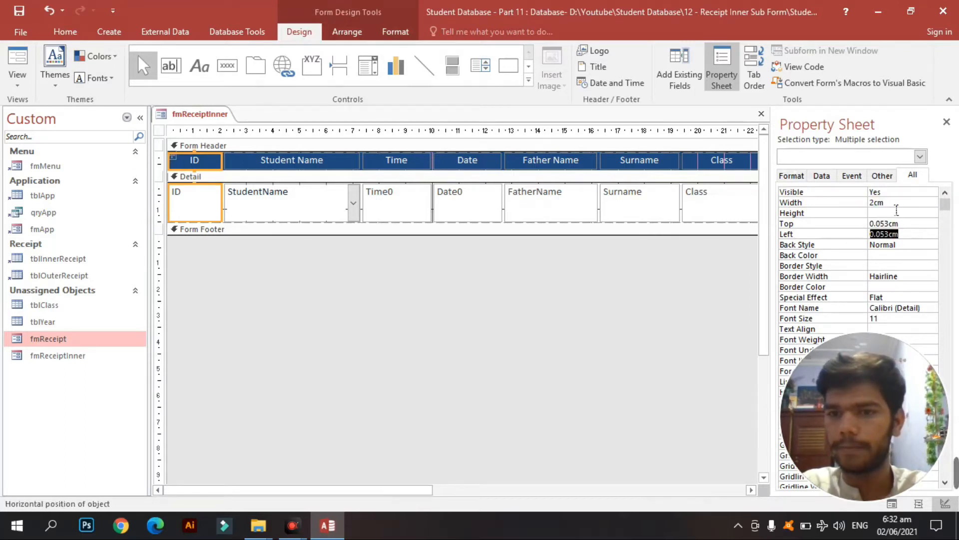
{"action": "left_click", "coordinate": [863, 205]}
{"action": "key", "text": "Return"}
{"action": "left_click", "coordinate": [562, 259]}
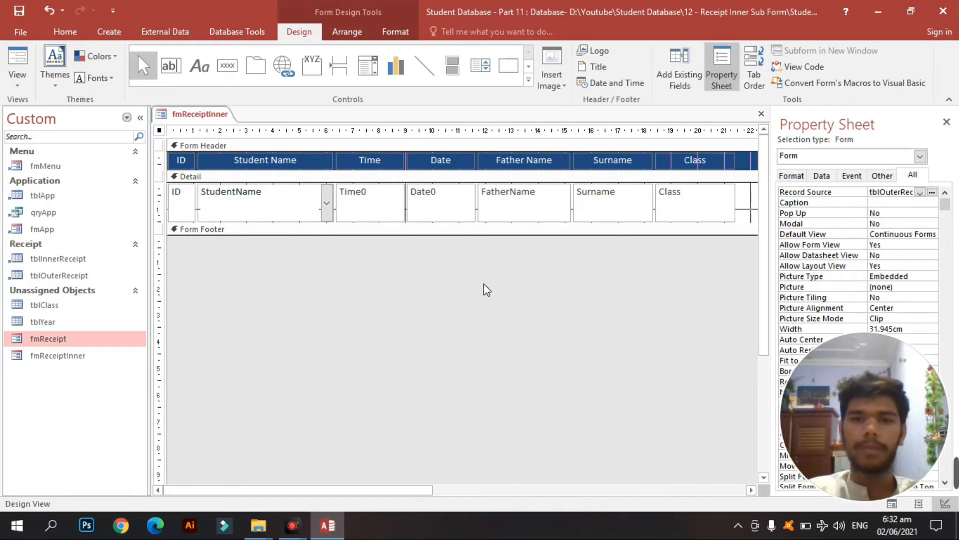
Step: Shrink the form to about 21.5 cm wide, ending just past the Class column, and close fmReceiptInner
{"action": "left_click_drag", "start_coordinate": [427, 498], "coordinate": [691, 163]}
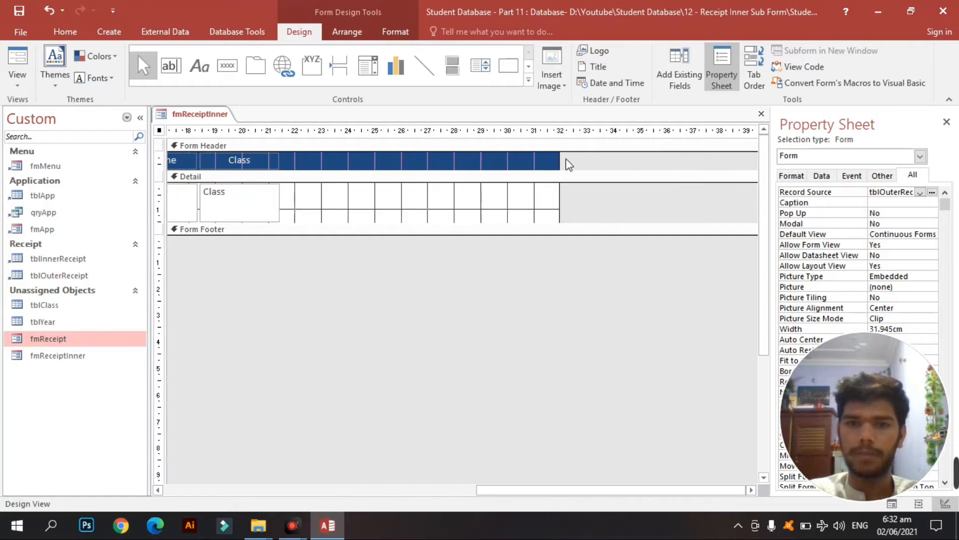
{"action": "left_click_drag", "start_coordinate": [565, 163], "coordinate": [282, 163]}
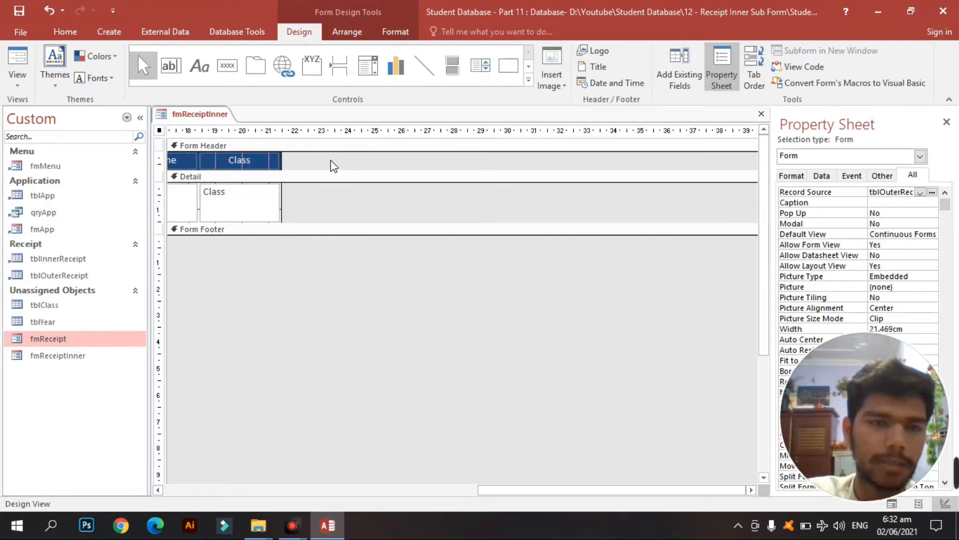
{"action": "key", "text": "ctrl+w"}
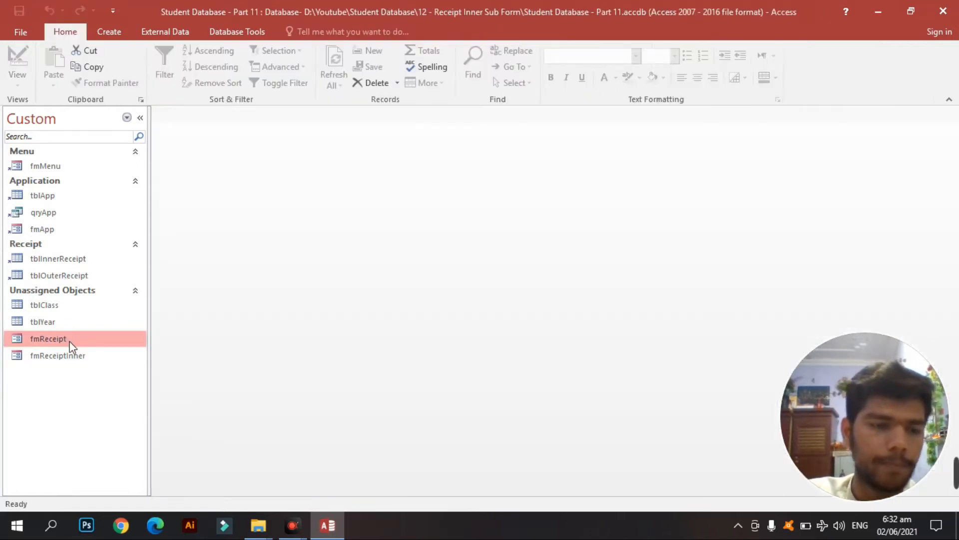
Step: Open fmReceipt in Design View and insert fmReceiptInner as a subform below the Class field
{"action": "right_click", "coordinate": [82, 339]}
{"action": "left_click", "coordinate": [120, 167]}
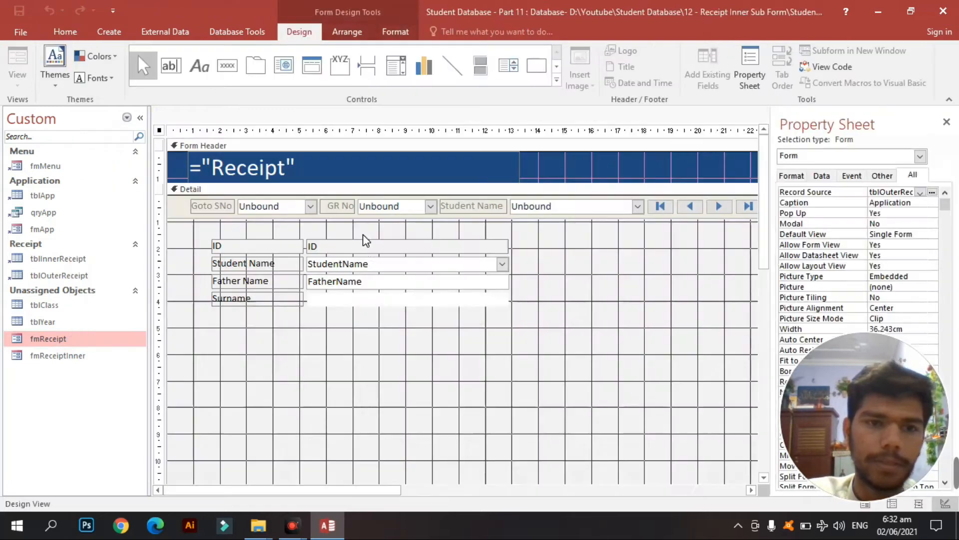
{"action": "left_click", "coordinate": [100, 357]}
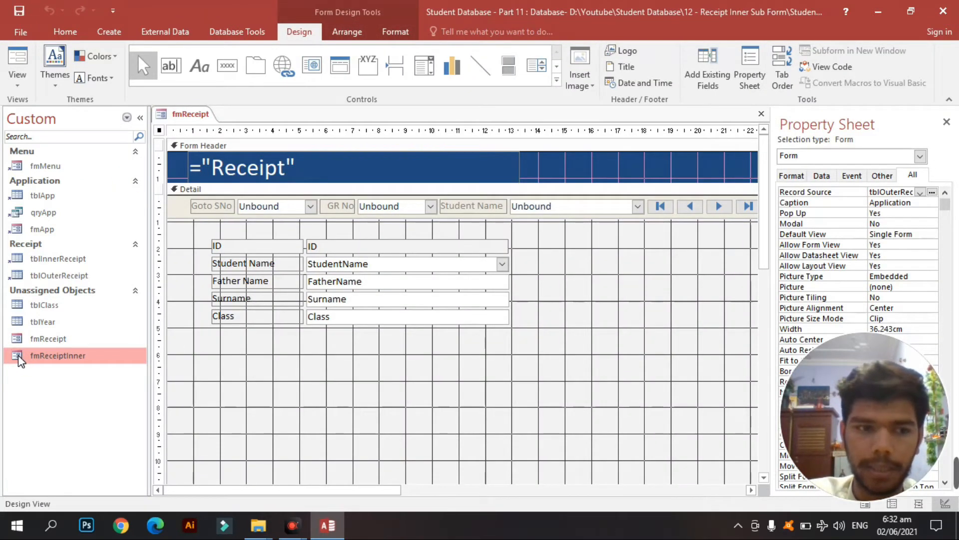
{"action": "left_click_drag", "start_coordinate": [18, 355], "coordinate": [215, 358]}
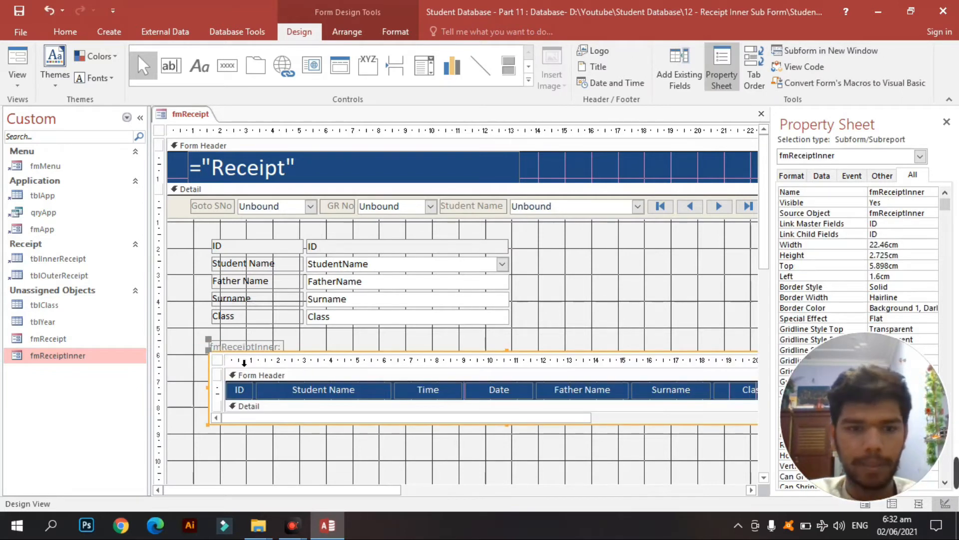
Step: Delete the subform's attached fmReceiptInner label and extend the subform downward to about 11.7 cm high
{"action": "left_click", "coordinate": [251, 345]}
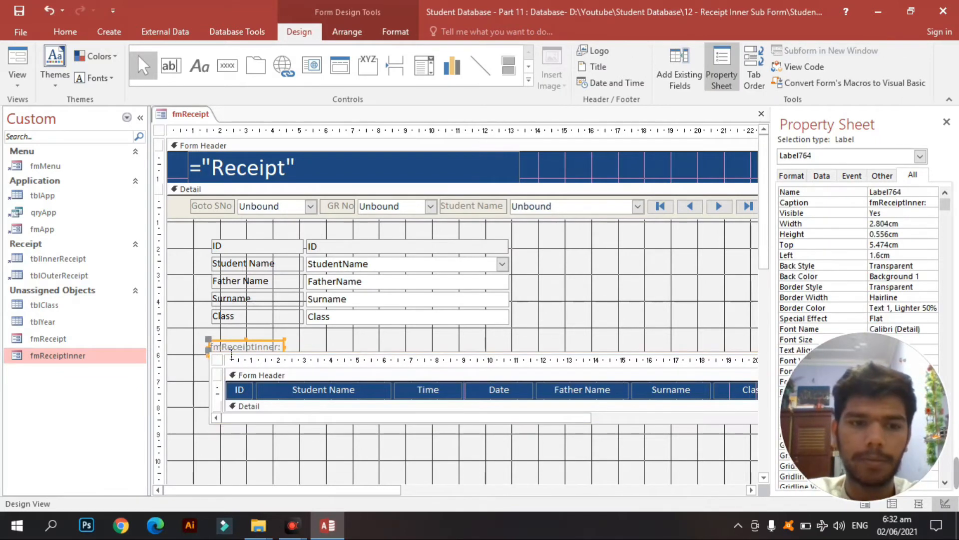
{"action": "key", "text": "Delete"}
{"action": "left_click", "coordinate": [287, 352]}
{"action": "scroll", "coordinate": [595, 409], "scroll_direction": "down", "scroll_amount": 3}
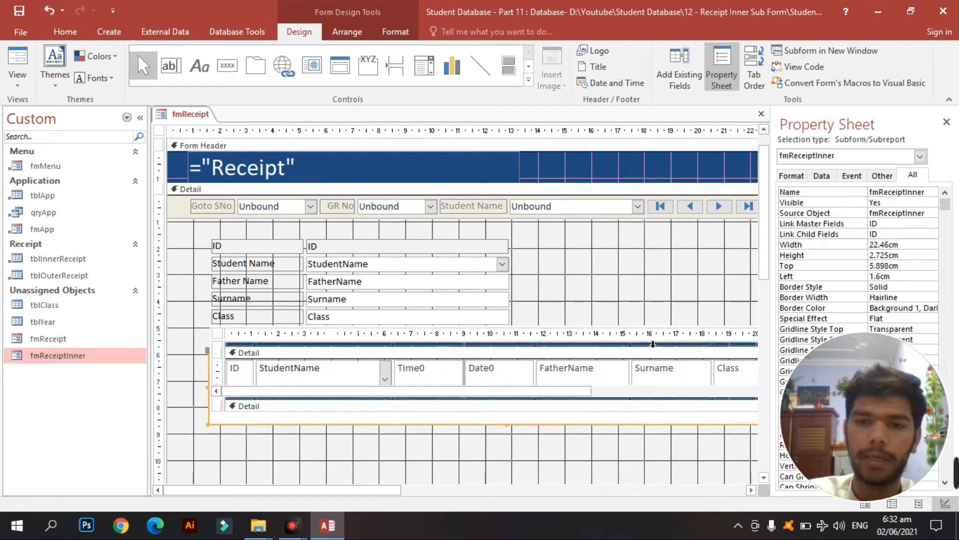
{"action": "left_click_drag", "start_coordinate": [507, 399], "coordinate": [517, 458]}
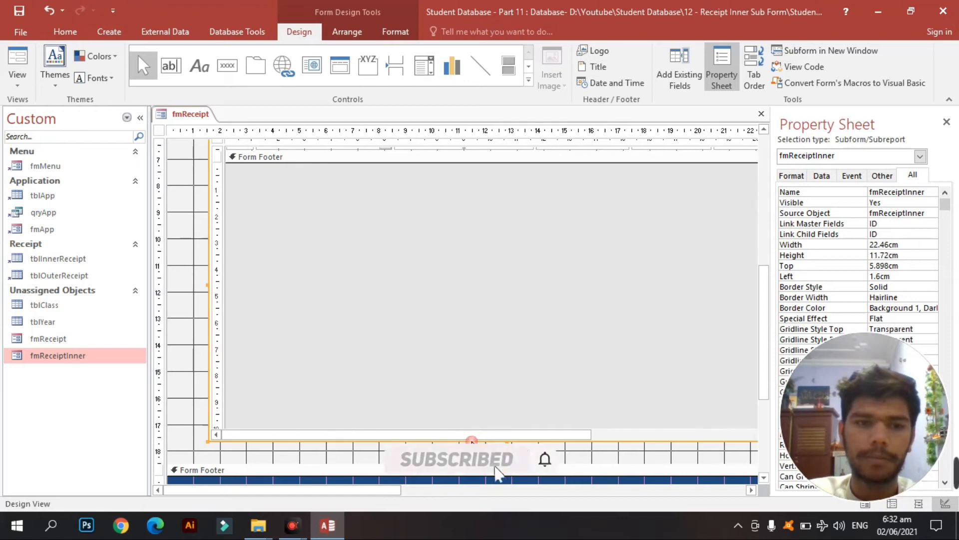
Step: Preview fmReceipt in Form View, then check the subform's Link Master Fields and Link Child Fields in Design View
{"action": "left_click", "coordinate": [18, 60]}
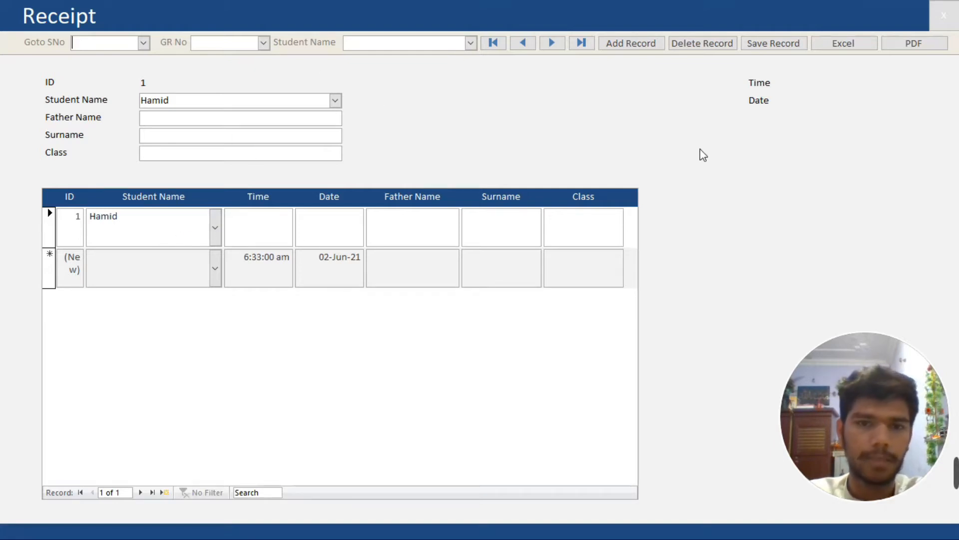
{"action": "right_click", "coordinate": [642, 117]}
{"action": "left_click", "coordinate": [680, 157]}
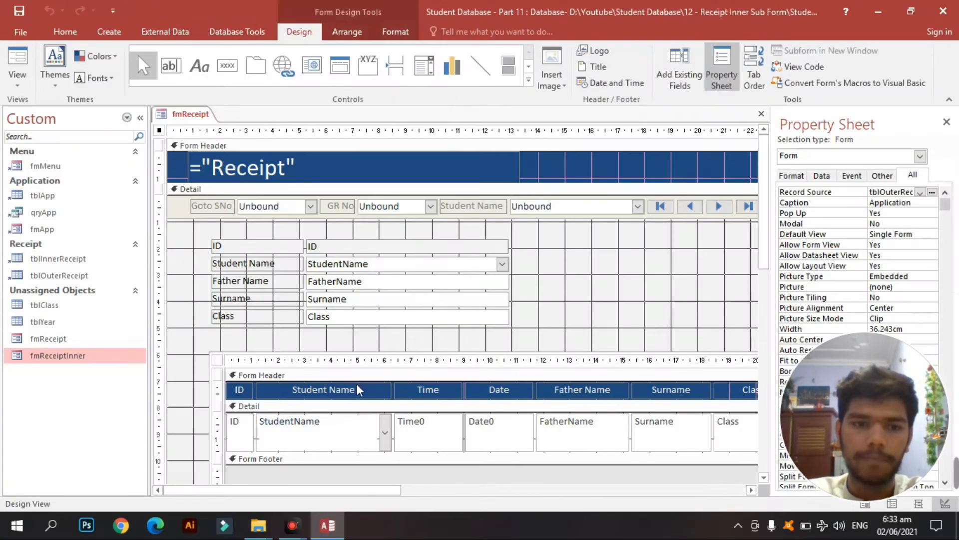
{"action": "left_click", "coordinate": [349, 362]}
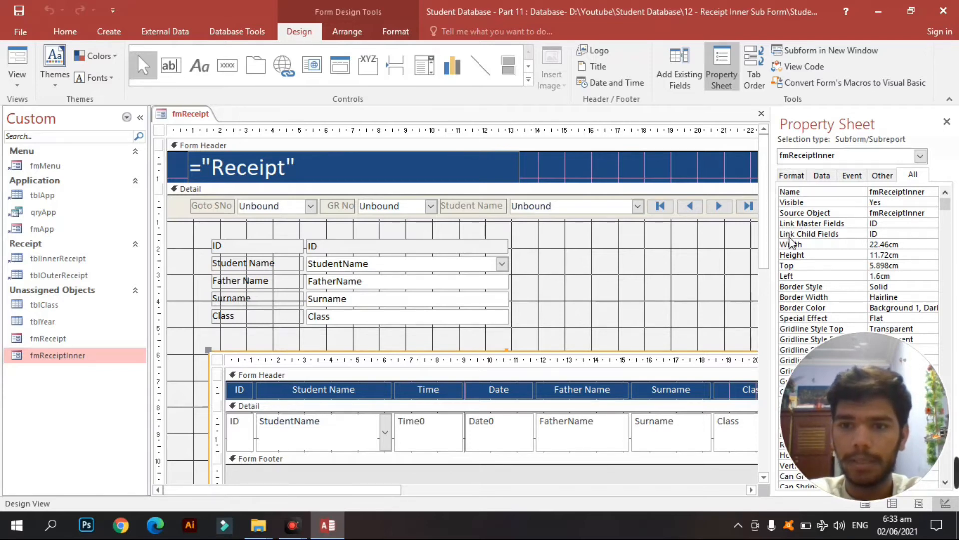
{"action": "left_click", "coordinate": [883, 225]}
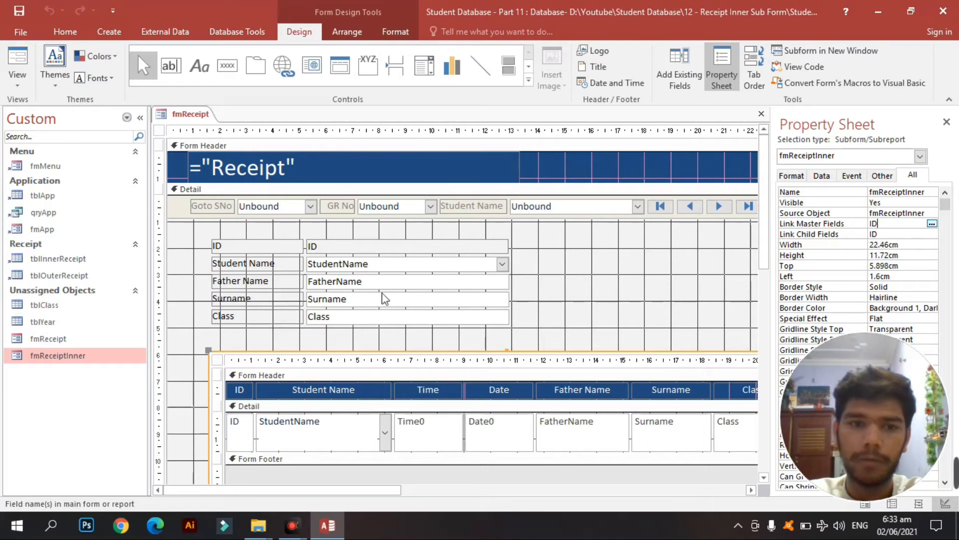
{"action": "left_click", "coordinate": [840, 239]}
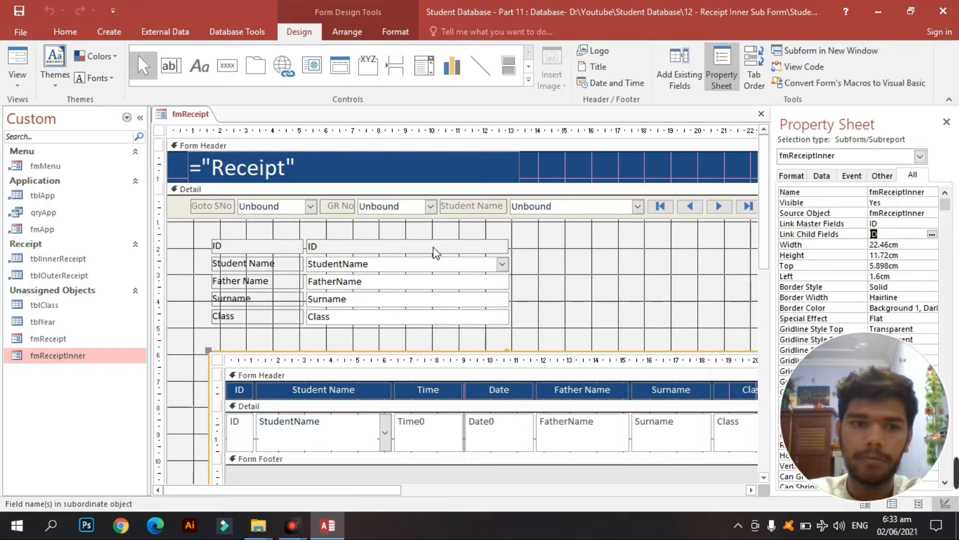
Step: Inspect the properties of fmReceipt's ID, StudentName and Class fields, then close the form
{"action": "left_click", "coordinate": [373, 248]}
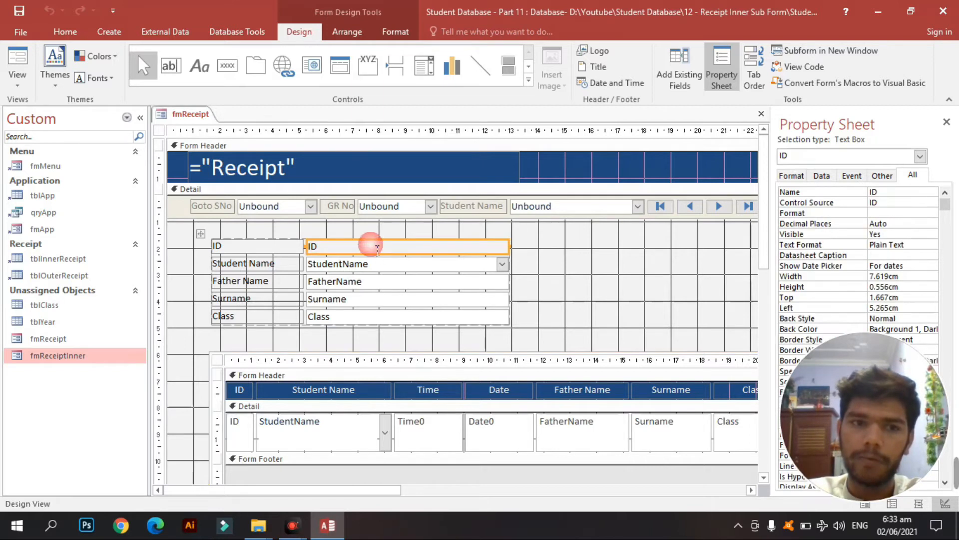
{"action": "left_click", "coordinate": [368, 270]}
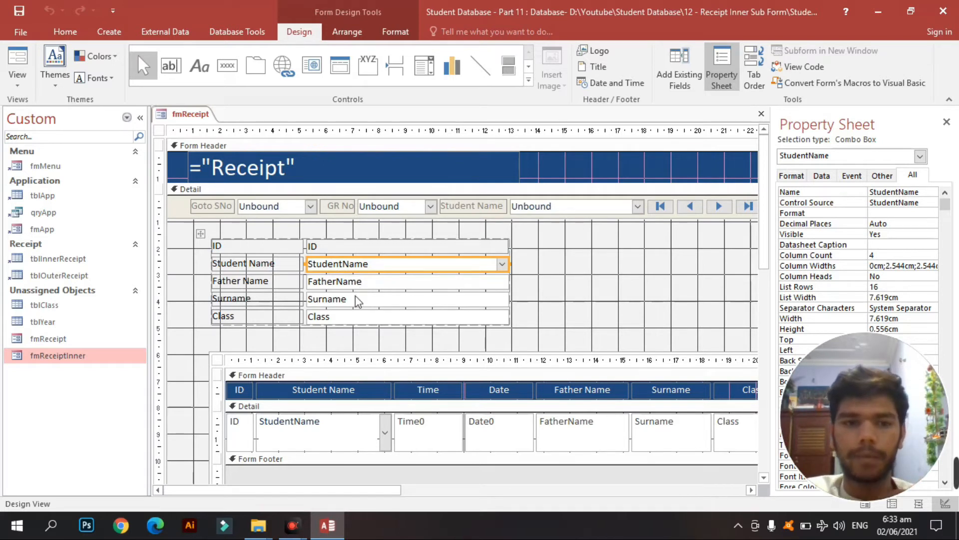
{"action": "left_click", "coordinate": [355, 316]}
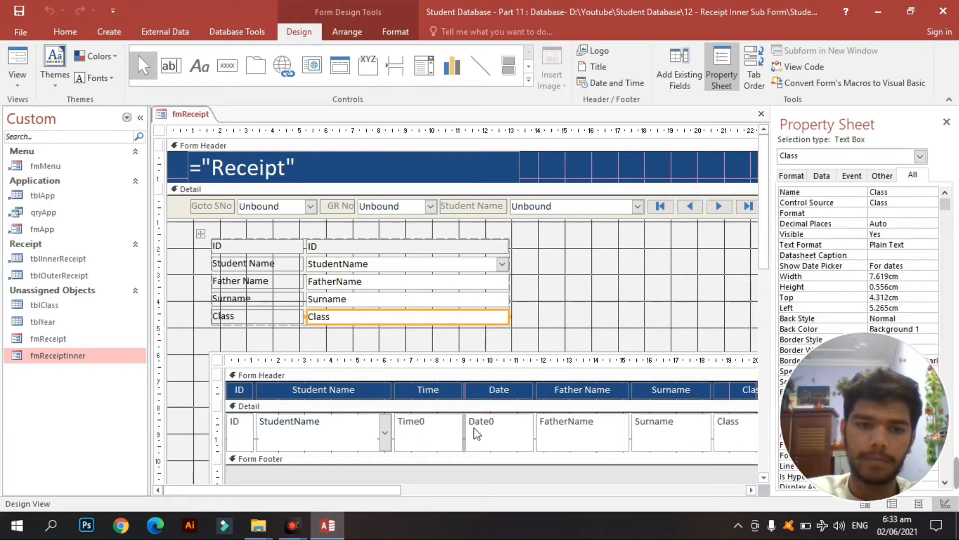
{"action": "left_click", "coordinate": [426, 264]}
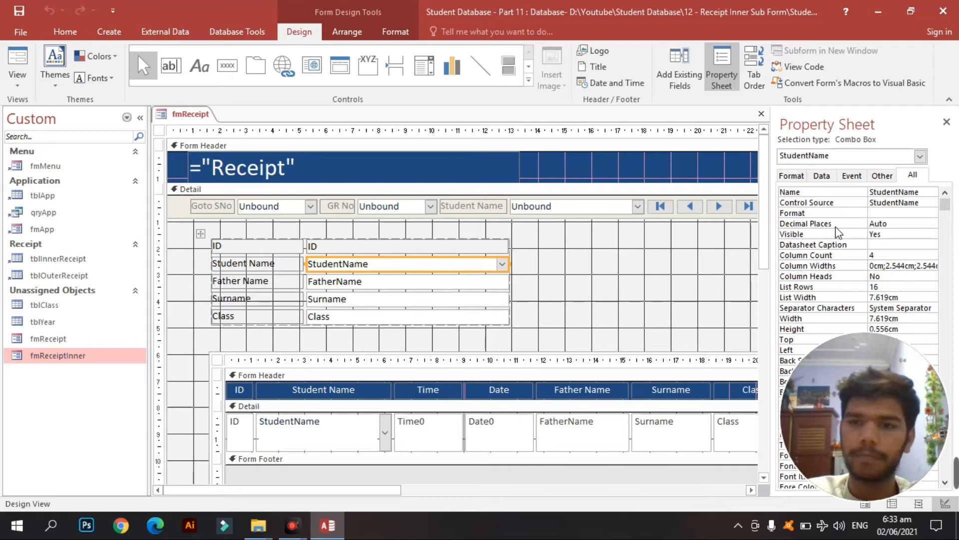
{"action": "left_click", "coordinate": [406, 246]}
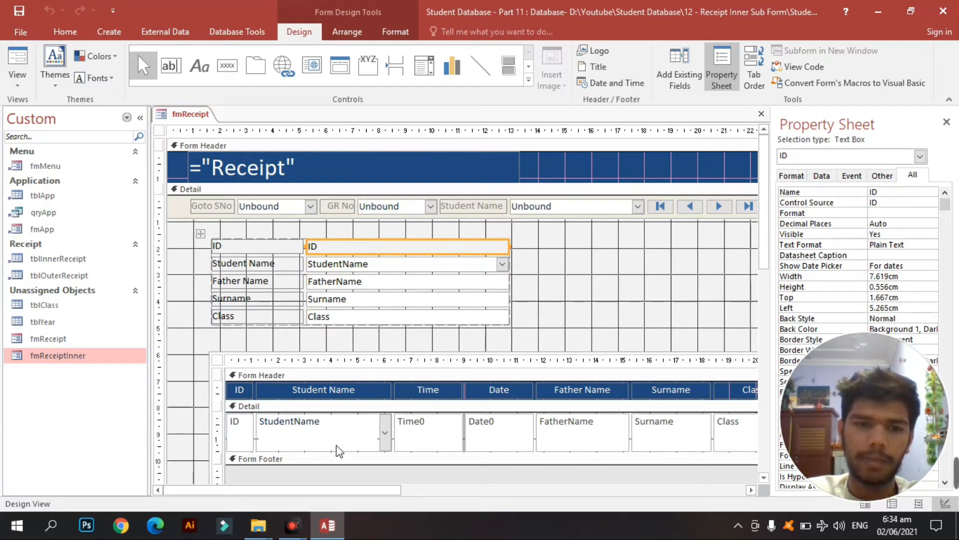
{"action": "left_click", "coordinate": [576, 262]}
{"action": "key", "text": "ctrl+w"}
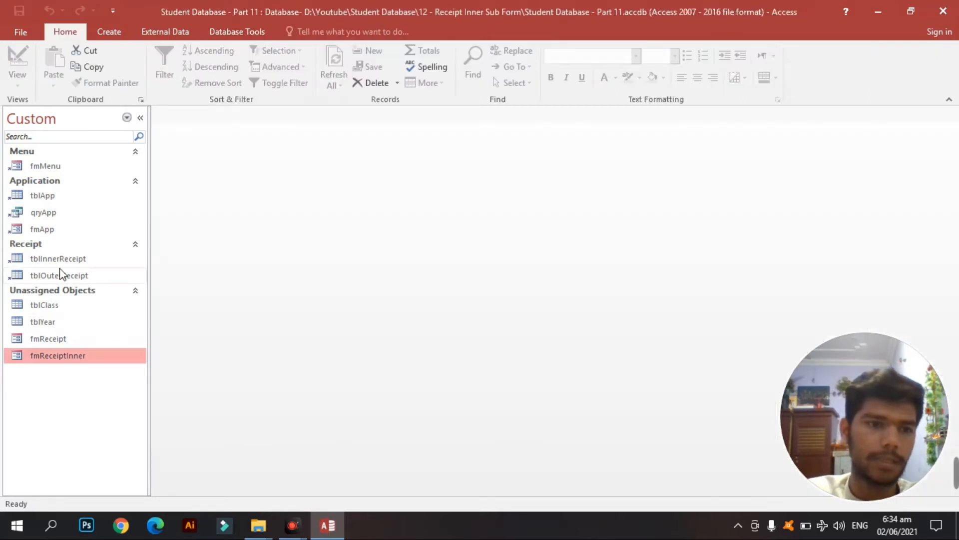
Step: Open the tblInnerReceipt table, check its OuterID column, and close the table
{"action": "right_click", "coordinate": [76, 255]}
{"action": "left_click", "coordinate": [143, 280]}
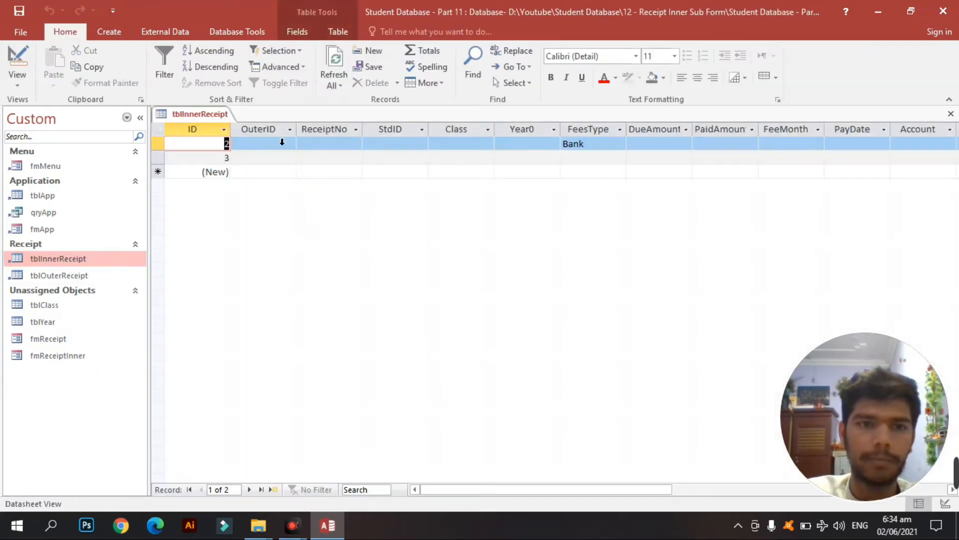
{"action": "left_click", "coordinate": [280, 131]}
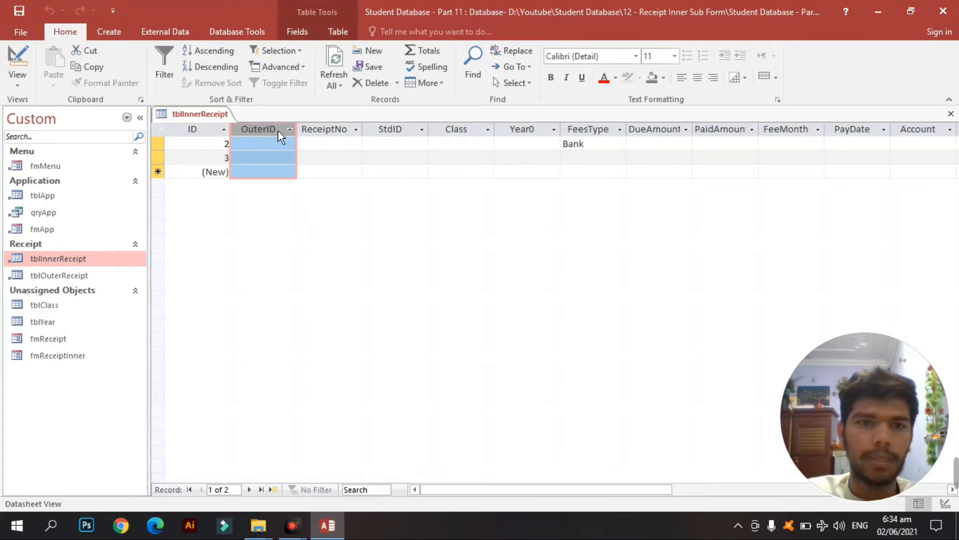
{"action": "left_click", "coordinate": [75, 257]}
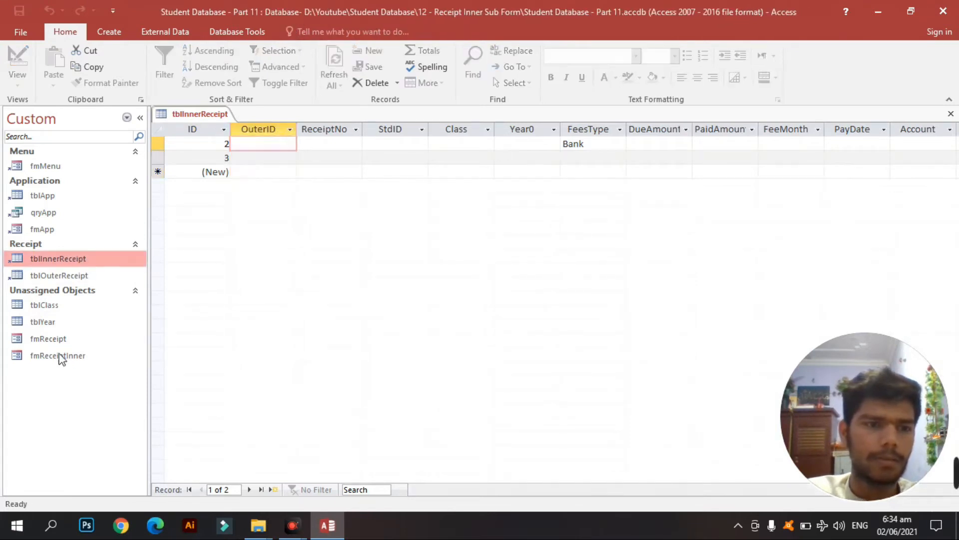
{"action": "key", "text": "ctrl+w"}
Step: Open fmReceiptInner in Design View and set the form's Record Source to tblInnerReceipt
{"action": "right_click", "coordinate": [61, 356]}
{"action": "left_click", "coordinate": [160, 186]}
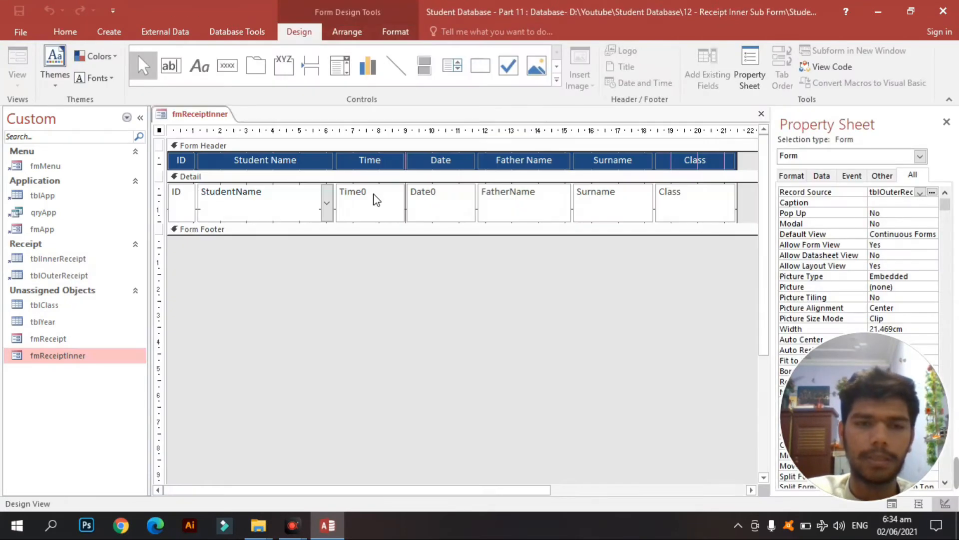
{"action": "left_click_drag", "start_coordinate": [871, 195], "coordinate": [932, 198]}
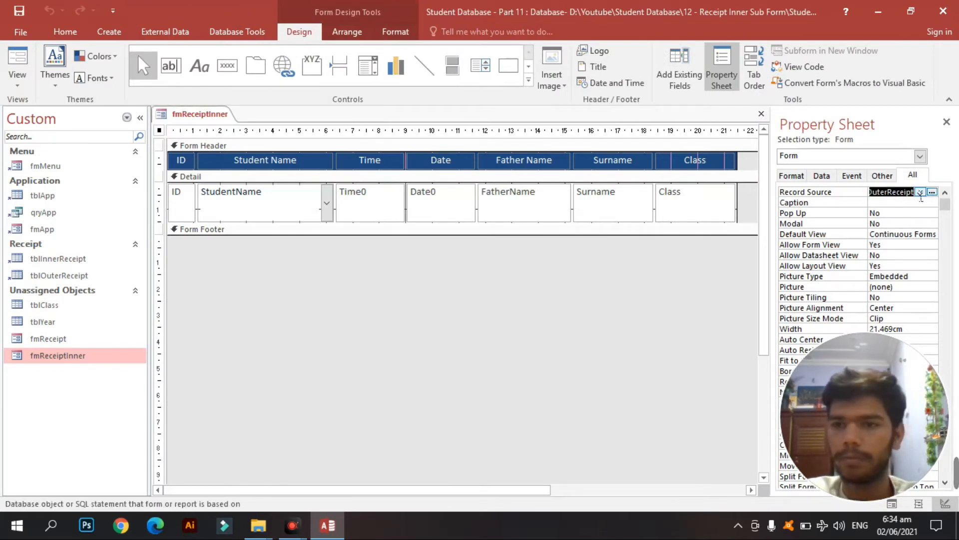
{"action": "left_click", "coordinate": [920, 194]}
{"action": "left_click", "coordinate": [895, 233]}
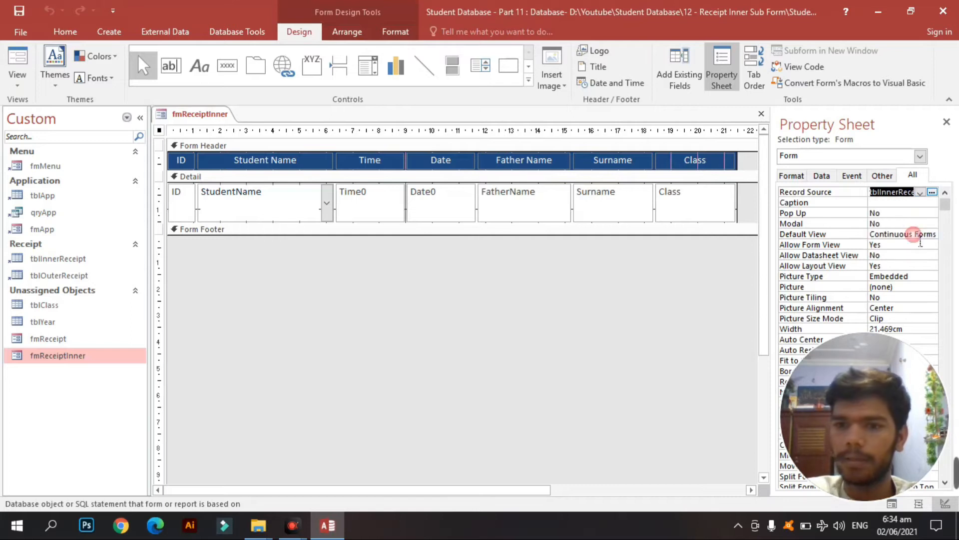
{"action": "left_click", "coordinate": [639, 274]}
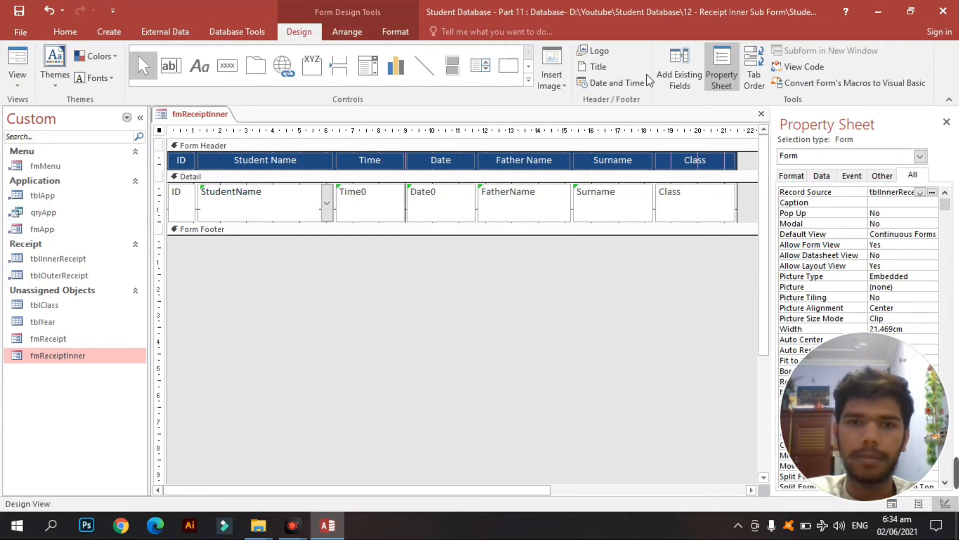
Step: Delete the Student Name, Time, Date, Father Name, Surname and Class columns from fmReceiptInner, keeping only ID, with the available fields listed
{"action": "left_click", "coordinate": [702, 62]}
{"action": "left_click_drag", "start_coordinate": [809, 184], "coordinate": [292, 165]}
{"action": "left_click_drag", "start_coordinate": [247, 263], "coordinate": [648, 161]}
{"action": "key", "text": "Delete"}
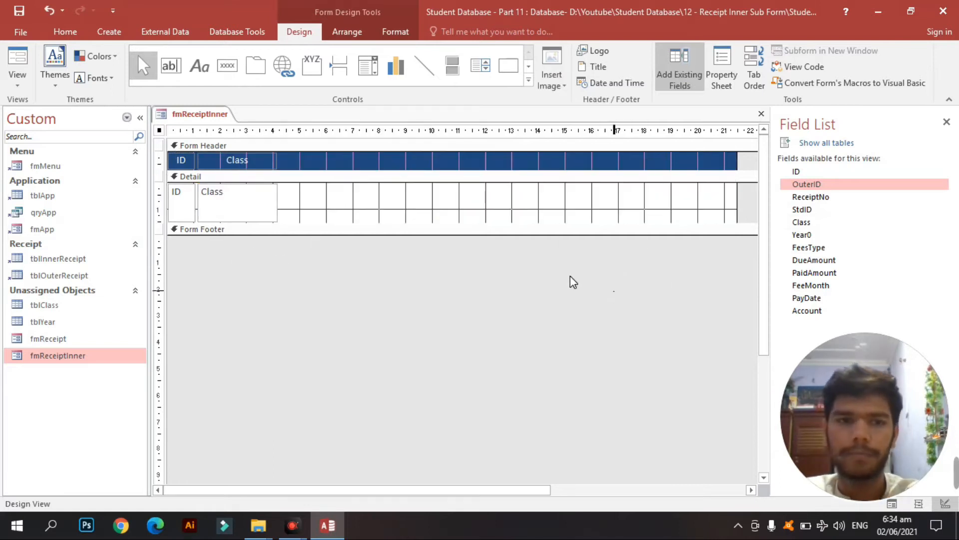
{"action": "left_click_drag", "start_coordinate": [615, 291], "coordinate": [252, 141]}
{"action": "key", "text": "Delete"}
Step: Add the fields from OuterID through Account as columns after ID, then close fmReceiptInner with its changes saved
{"action": "left_click", "coordinate": [823, 173]}
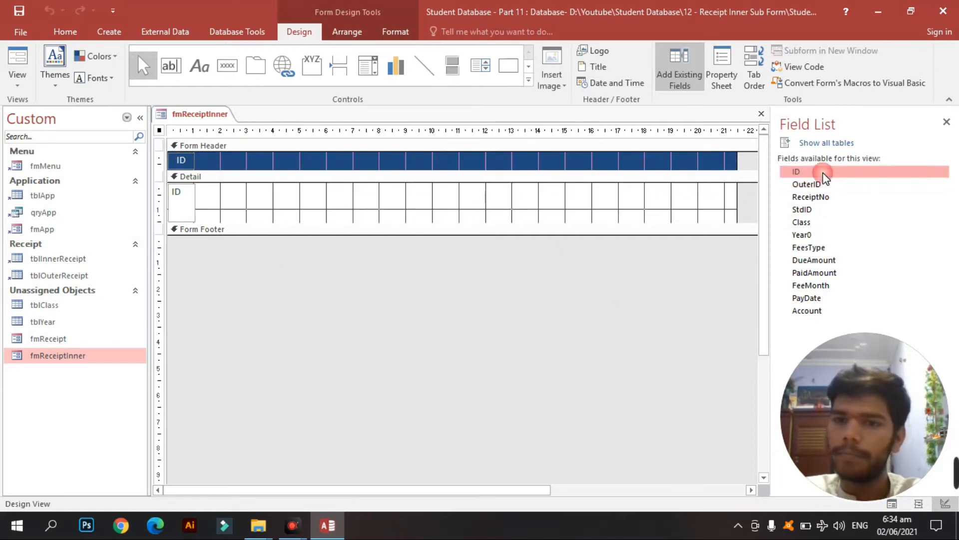
{"action": "left_click", "coordinate": [823, 182]}
{"action": "key", "text": "shift+End"}
{"action": "left_click_drag", "start_coordinate": [823, 182], "coordinate": [190, 166]}
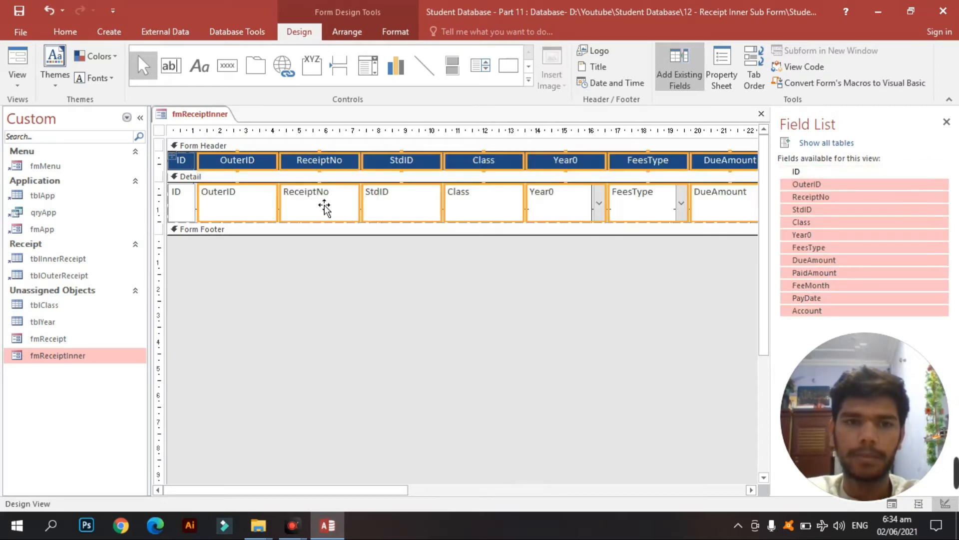
{"action": "left_click", "coordinate": [368, 240]}
{"action": "key", "text": "ctrl+w"}
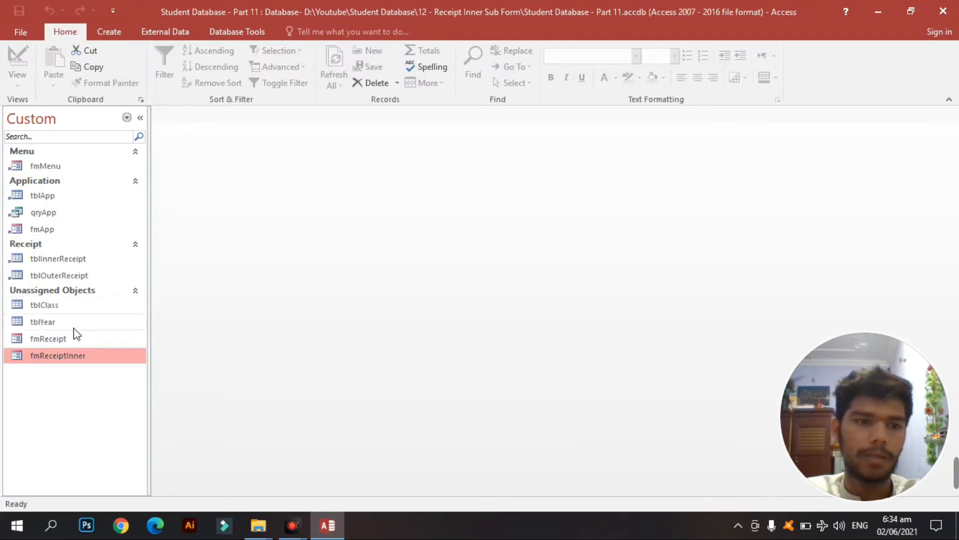
Step: Open fmReceipt in Form View and compare the subform's OuterID and StdID columns with the main form's ID, student name and class fields
{"action": "right_click", "coordinate": [72, 342]}
{"action": "left_click", "coordinate": [114, 141]}
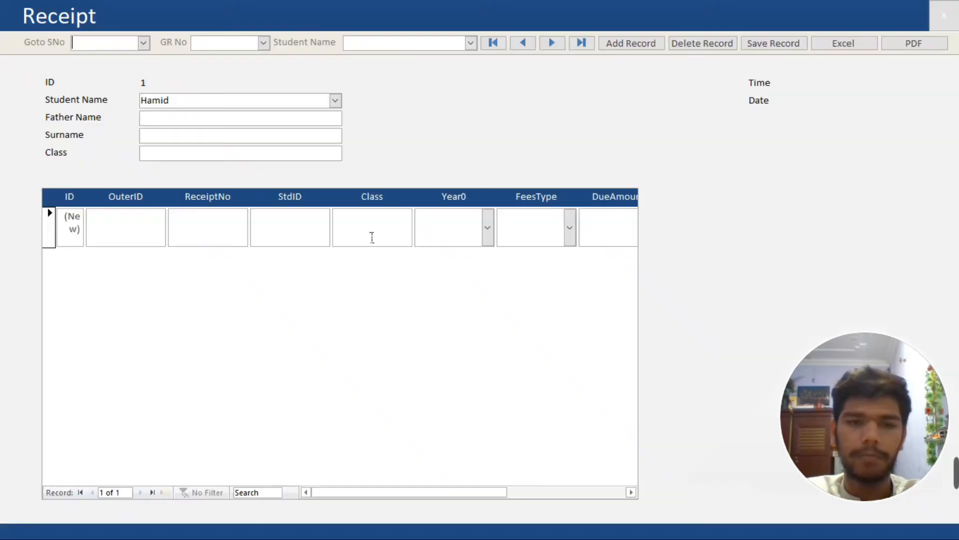
{"action": "left_click", "coordinate": [155, 218]}
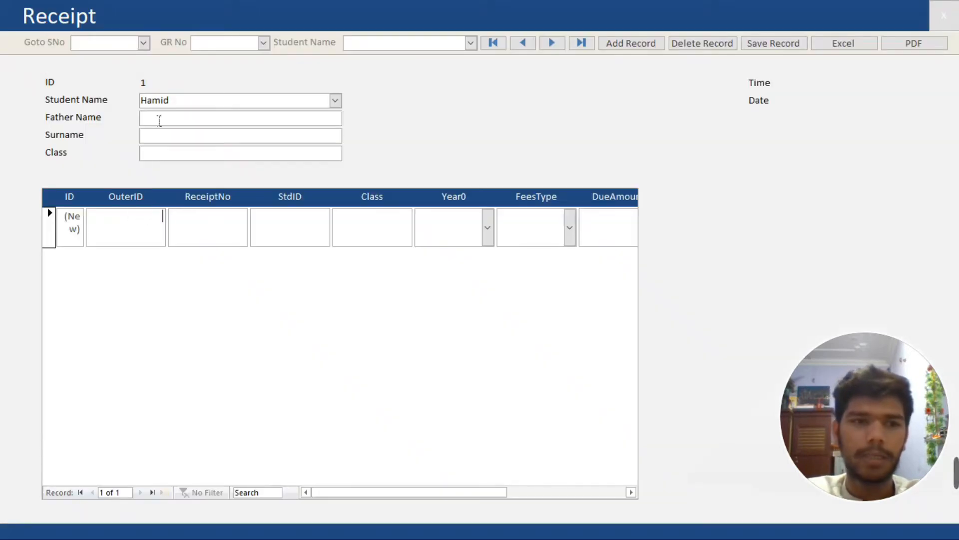
{"action": "double_click", "coordinate": [154, 89]}
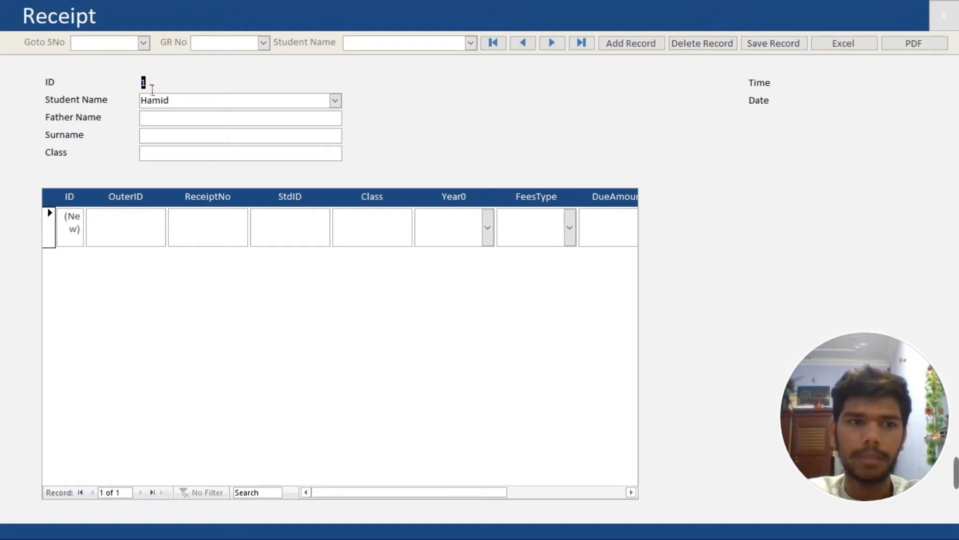
{"action": "left_click", "coordinate": [42, 79]}
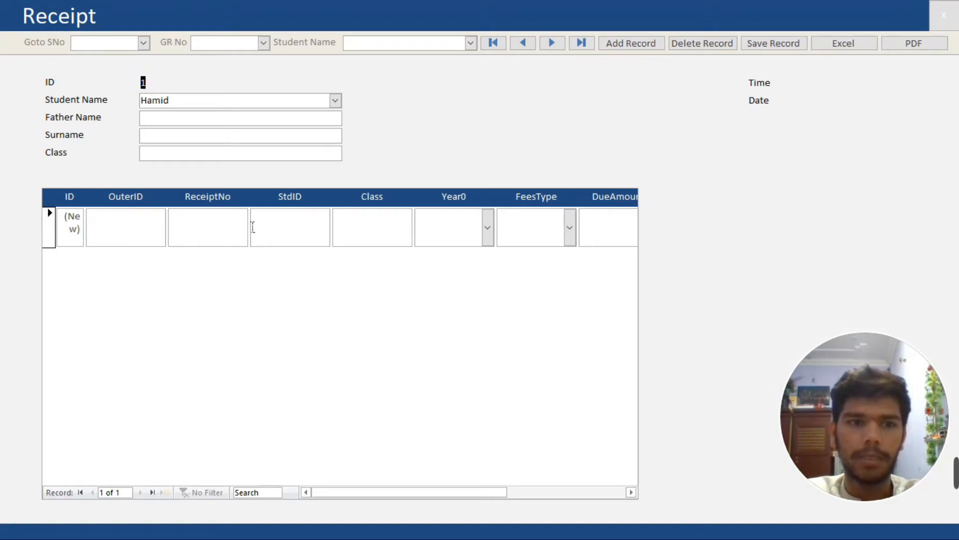
{"action": "left_click", "coordinate": [265, 199]}
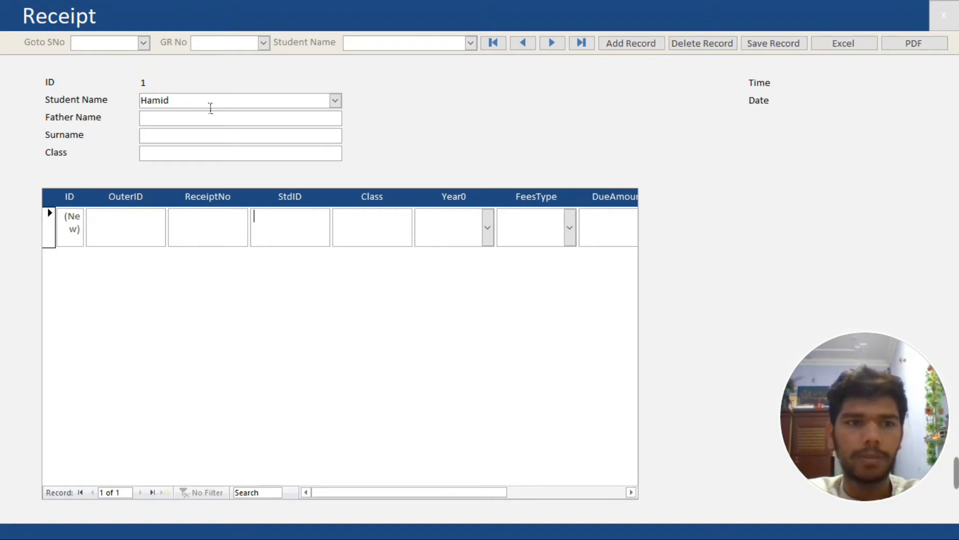
{"action": "left_click", "coordinate": [236, 154]}
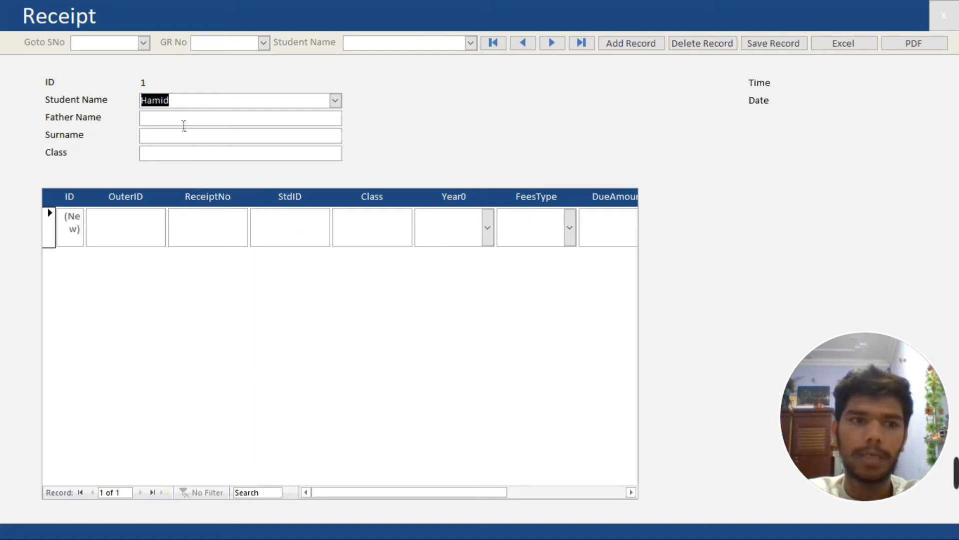
{"action": "left_click", "coordinate": [195, 156]}
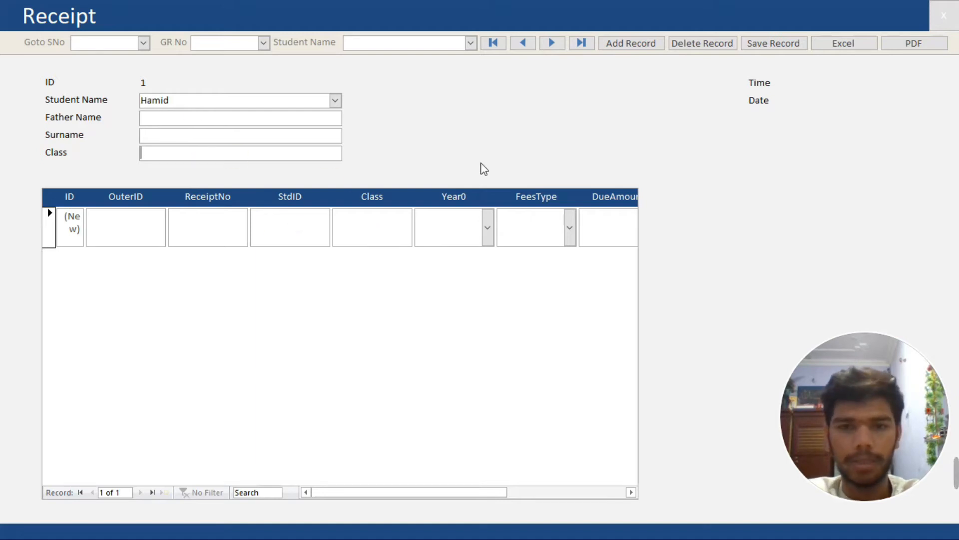
Step: Switch fmReceipt to Design View and set the left position of the ID to Class labels and the subform to 1 cm
{"action": "right_click", "coordinate": [489, 107]}
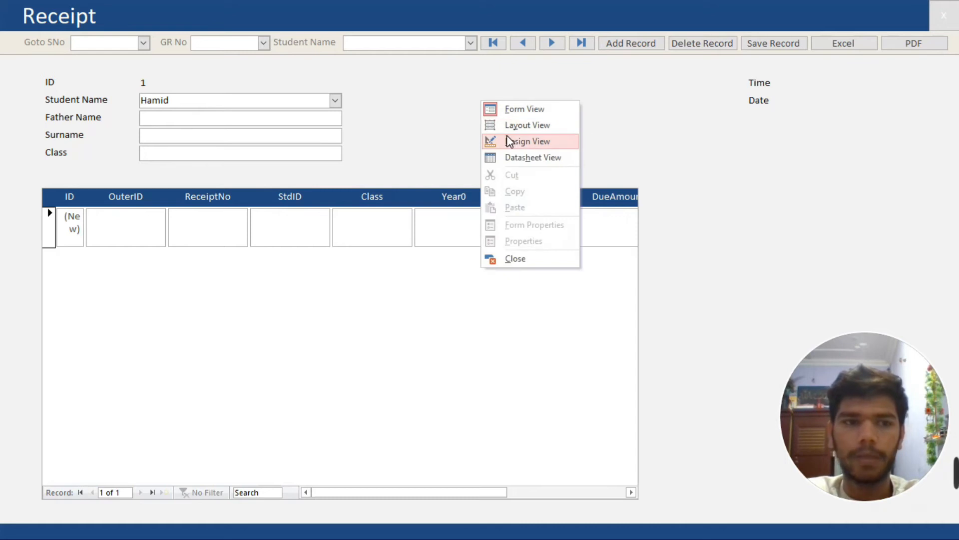
{"action": "left_click", "coordinate": [515, 141]}
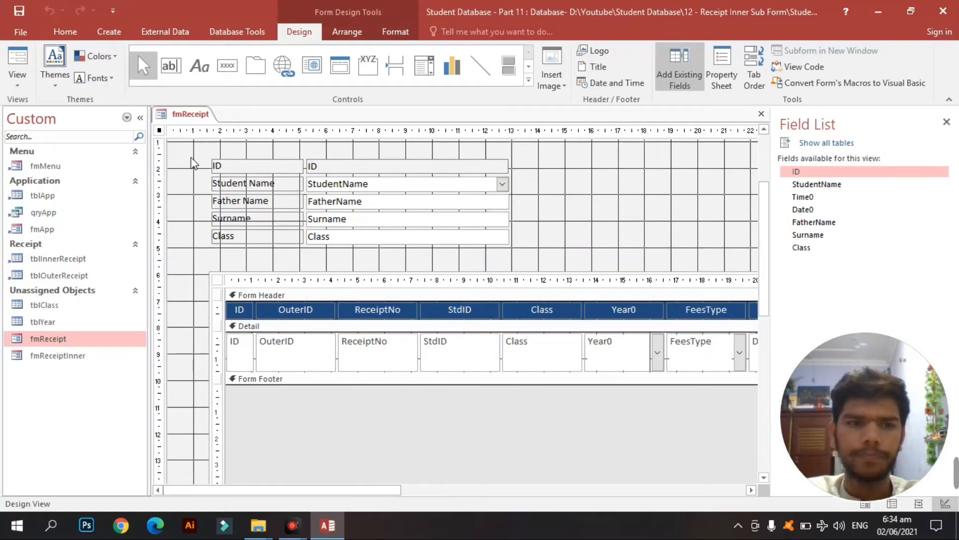
{"action": "left_click_drag", "start_coordinate": [195, 155], "coordinate": [532, 362]}
{"action": "left_click", "coordinate": [725, 81]}
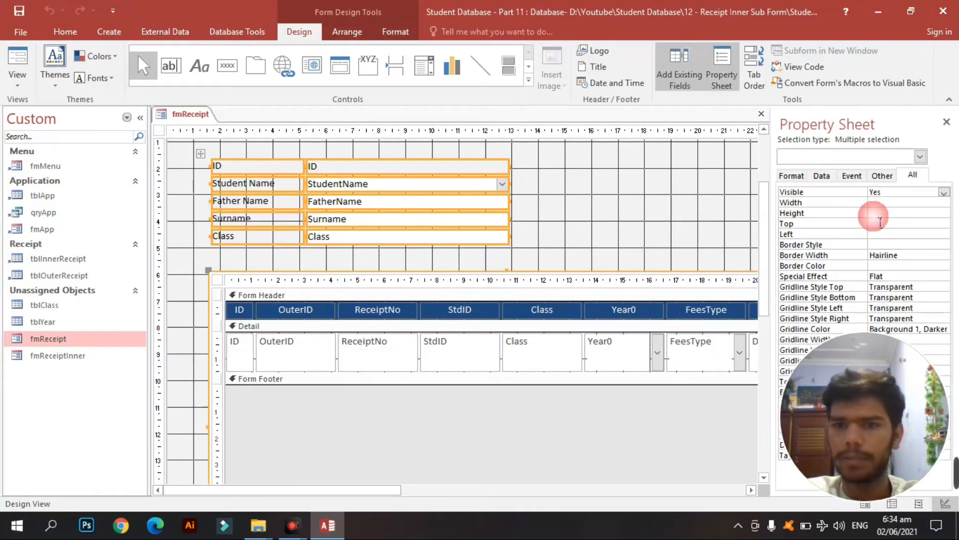
{"action": "left_click", "coordinate": [541, 180]}
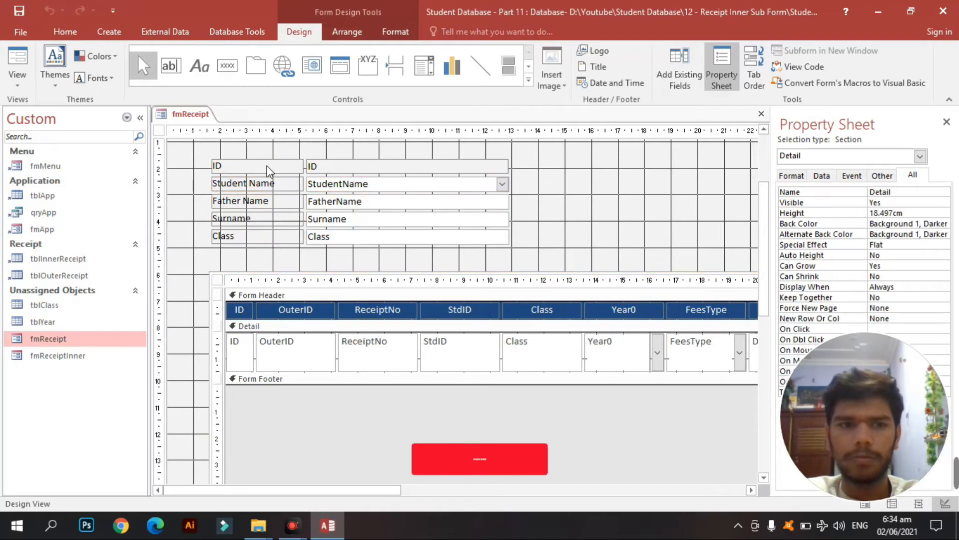
{"action": "left_click", "coordinate": [270, 168]}
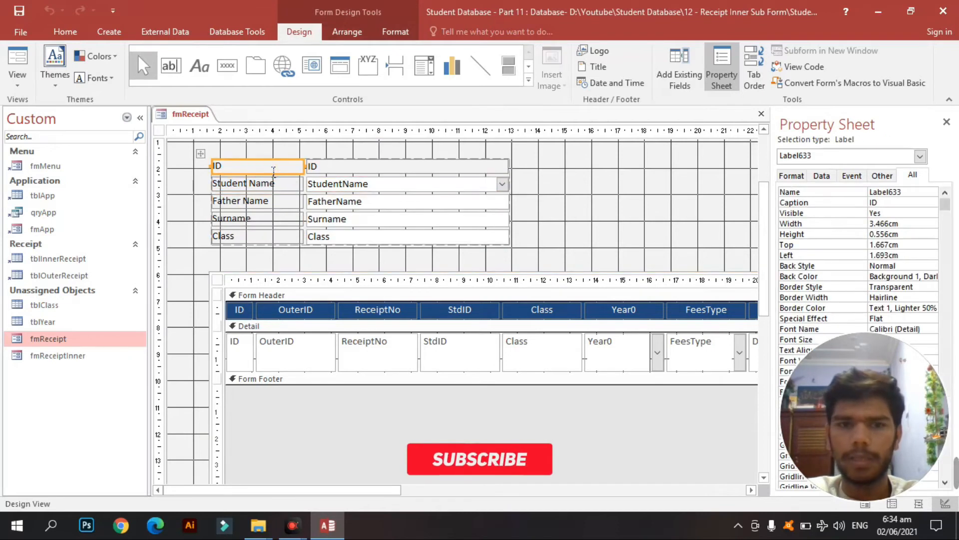
{"action": "left_click", "coordinate": [883, 254]}
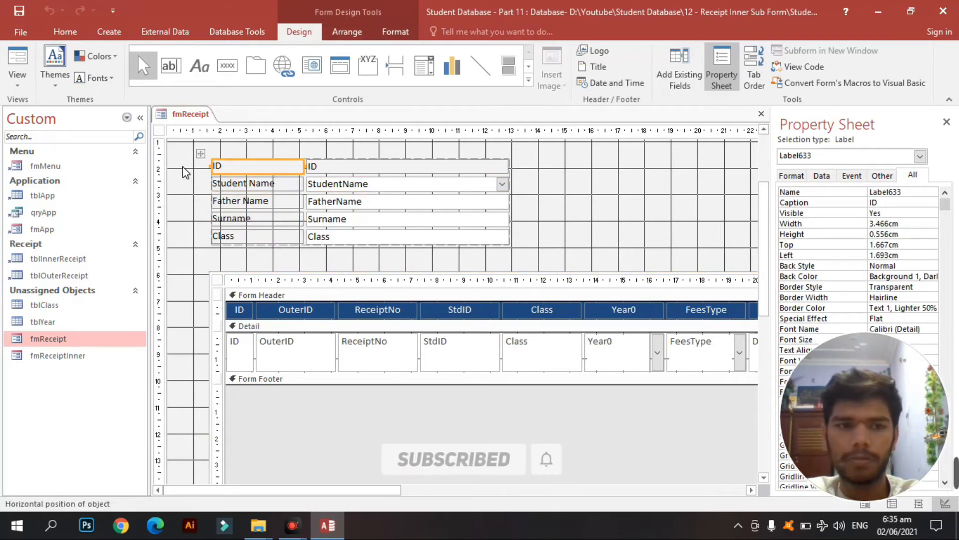
{"action": "left_click_drag", "start_coordinate": [182, 166], "coordinate": [300, 295]}
{"action": "left_click", "coordinate": [873, 234]}
{"action": "type", "text": "1"}
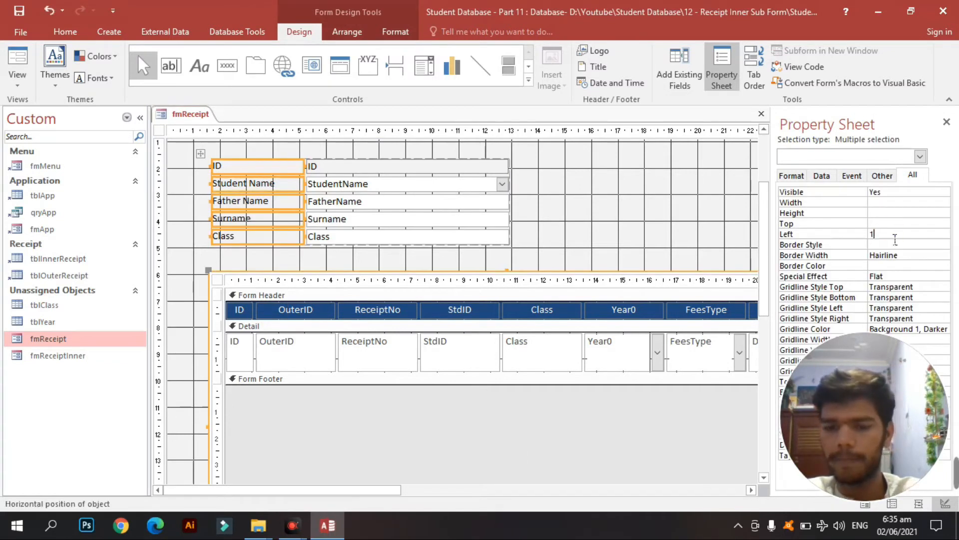
{"action": "key", "text": "Return"}
{"action": "left_click", "coordinate": [658, 200]}
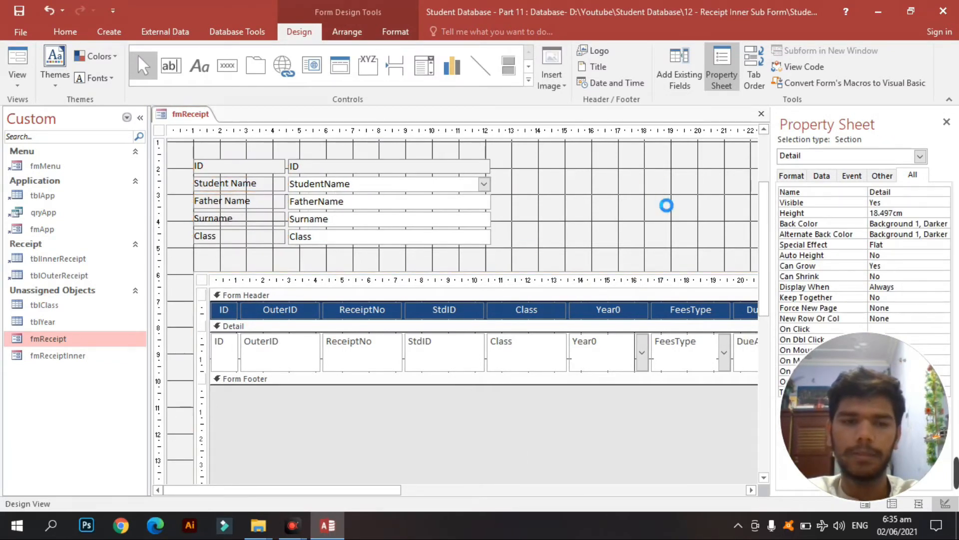
Step: Open the Subform Field Linker for the fmReceiptInner subform and link master field ID to child field OuterID
{"action": "left_click", "coordinate": [470, 281]}
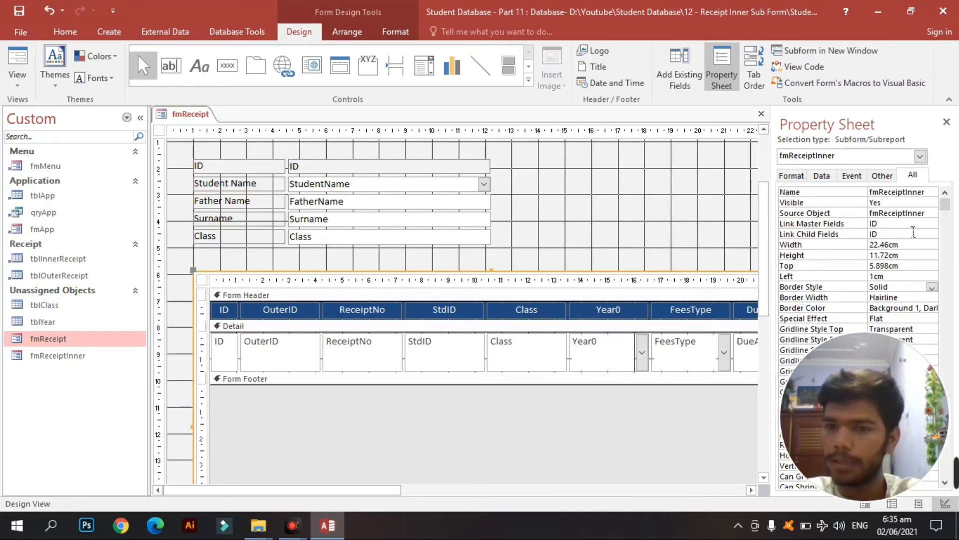
{"action": "left_click", "coordinate": [854, 224]}
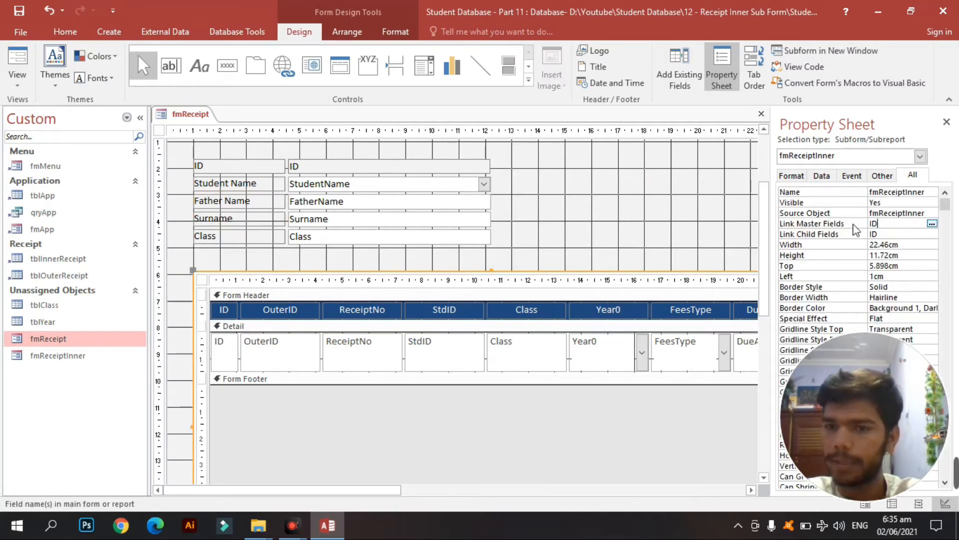
{"action": "left_click", "coordinate": [932, 225]}
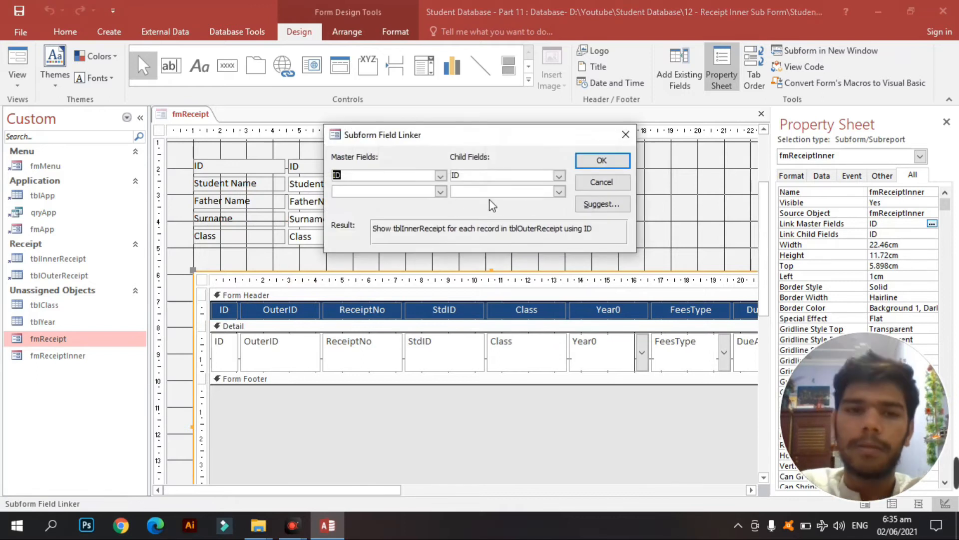
{"action": "left_click_drag", "start_coordinate": [490, 139], "coordinate": [695, 141]}
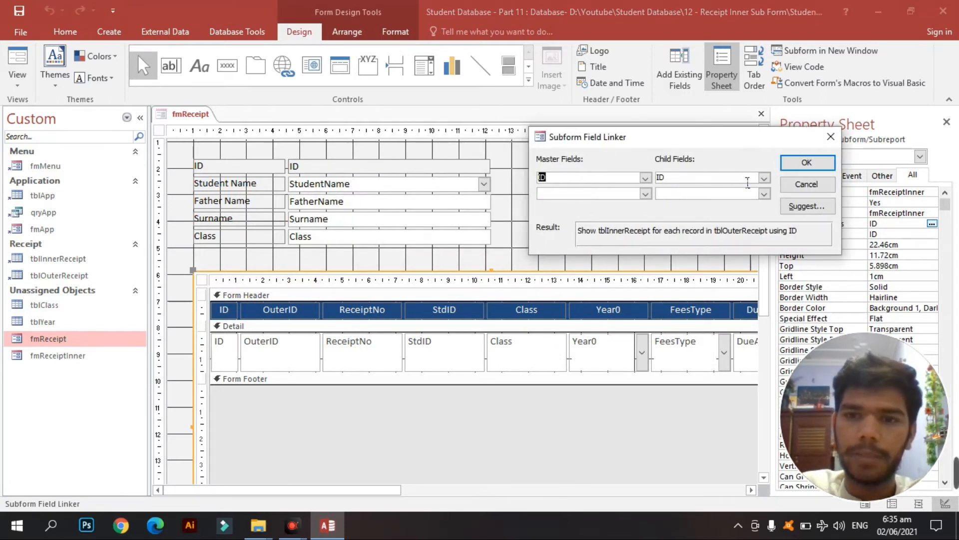
{"action": "left_click_drag", "start_coordinate": [673, 178], "coordinate": [654, 178]}
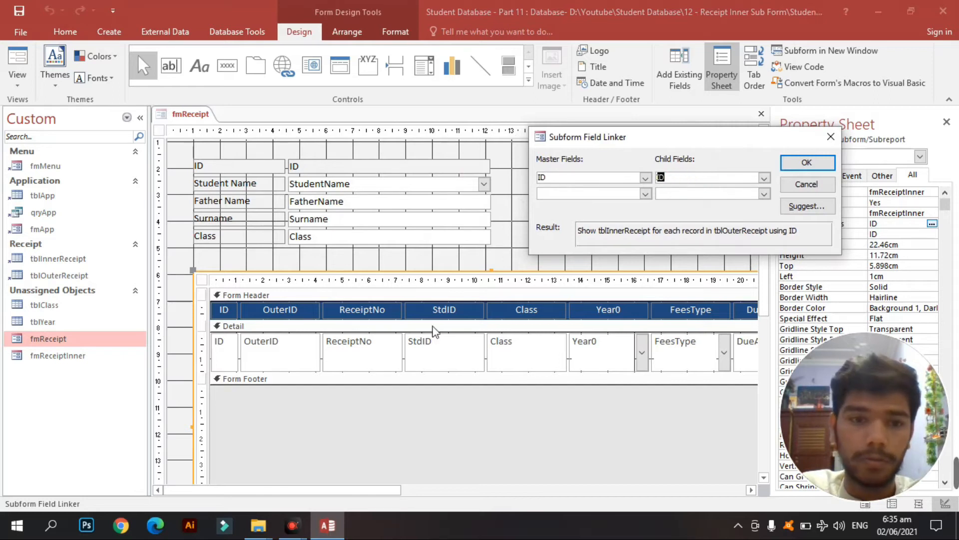
{"action": "left_click", "coordinate": [764, 178]}
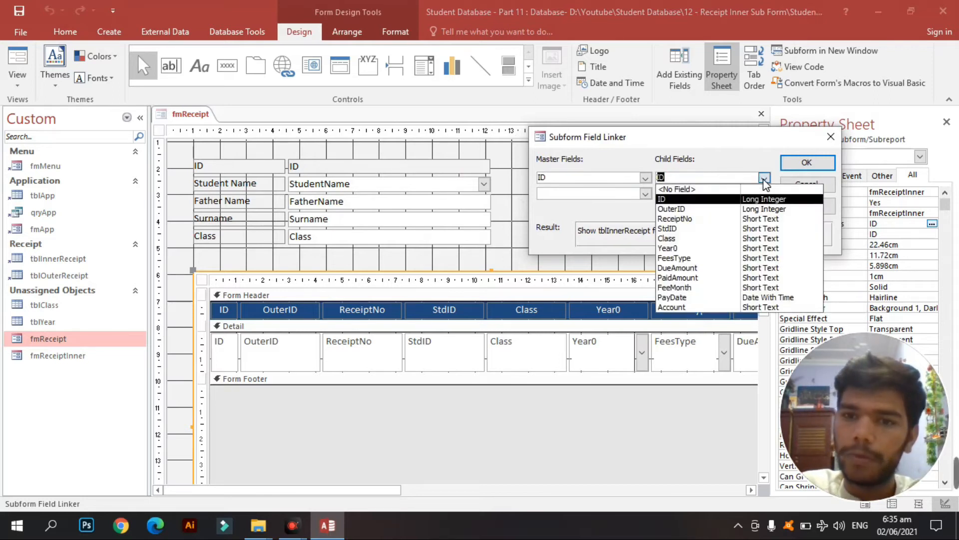
{"action": "left_click", "coordinate": [718, 209]}
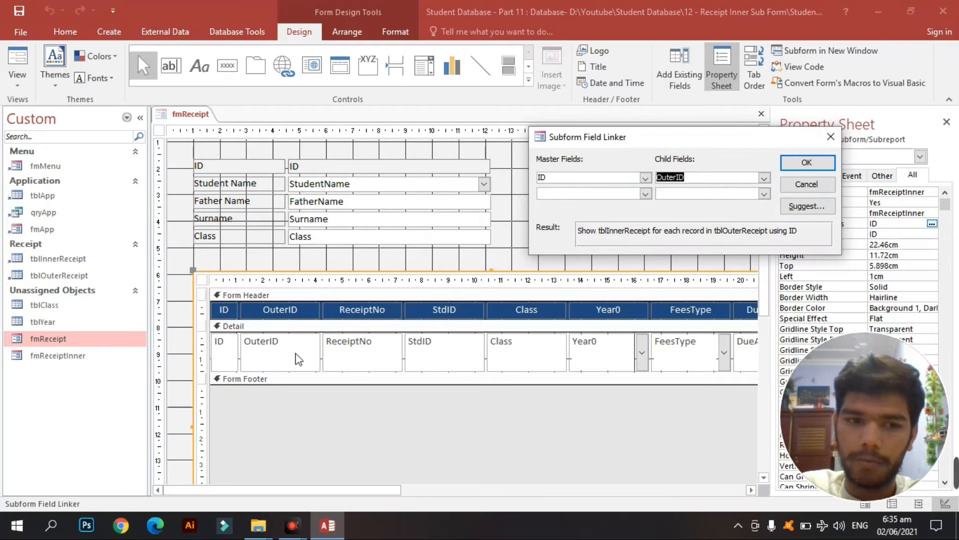
Step: Try to link master field StudentName to child field StdID as a second pair, and clear the StudentName entry
{"action": "left_click", "coordinate": [645, 194]}
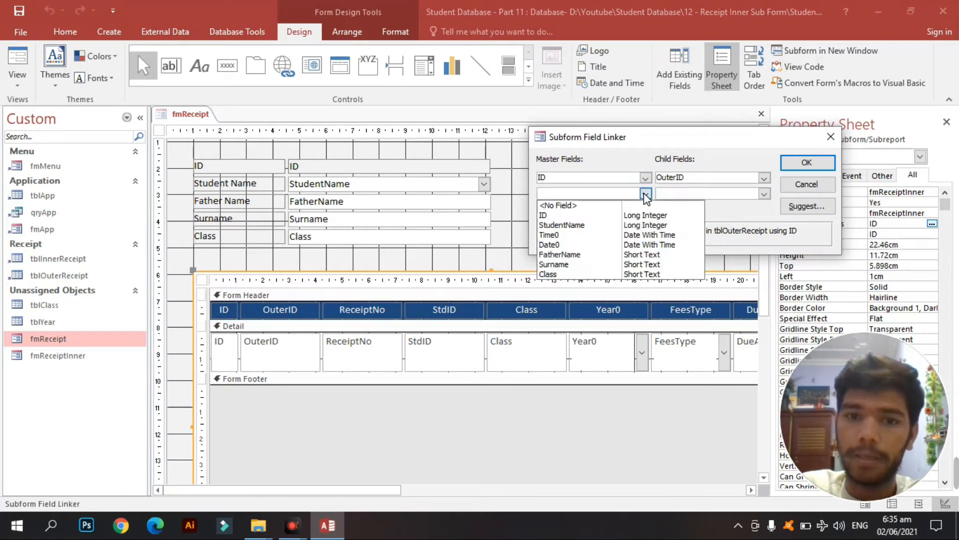
{"action": "left_click", "coordinate": [586, 225]}
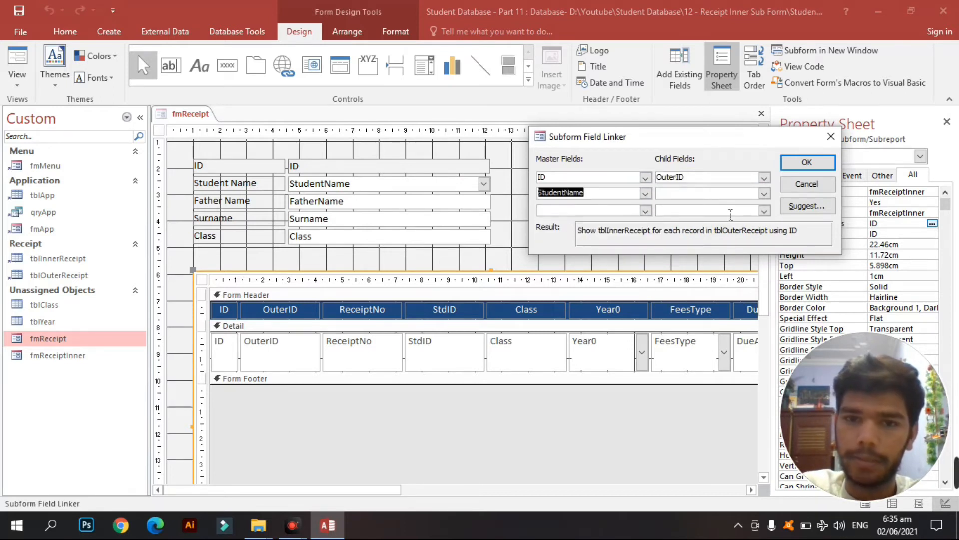
{"action": "left_click", "coordinate": [764, 194]}
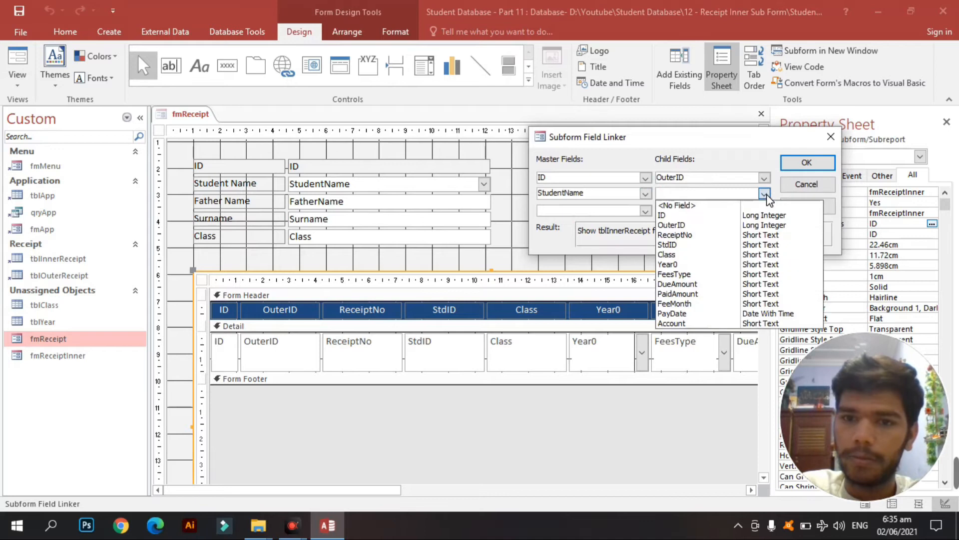
{"action": "left_click", "coordinate": [725, 243]}
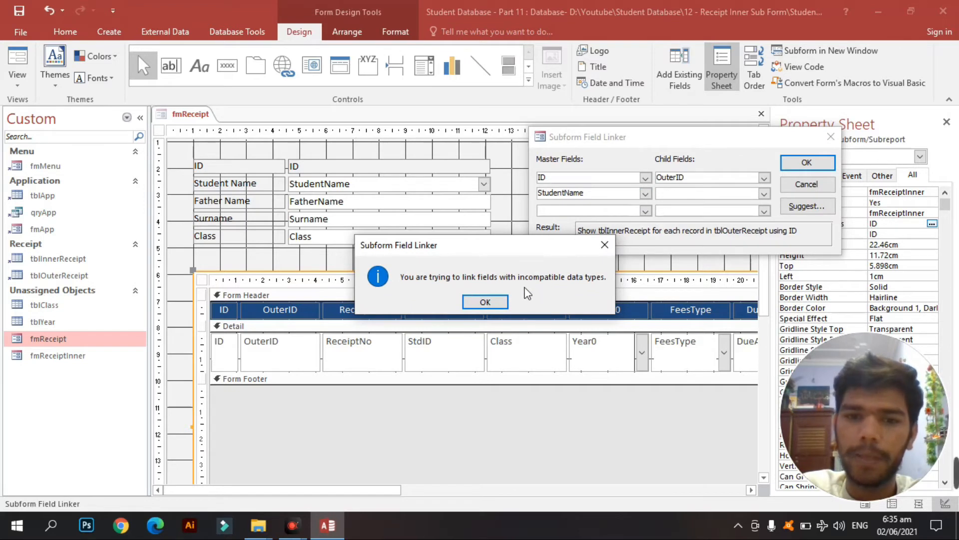
{"action": "left_click", "coordinate": [485, 301]}
{"action": "left_click_drag", "start_coordinate": [585, 193], "coordinate": [531, 193]}
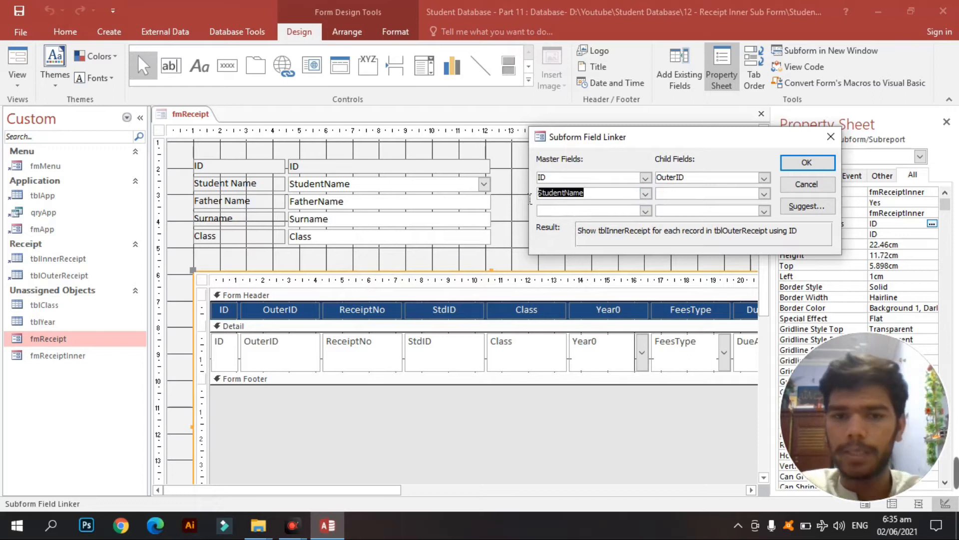
{"action": "key", "text": "BackSpace"}
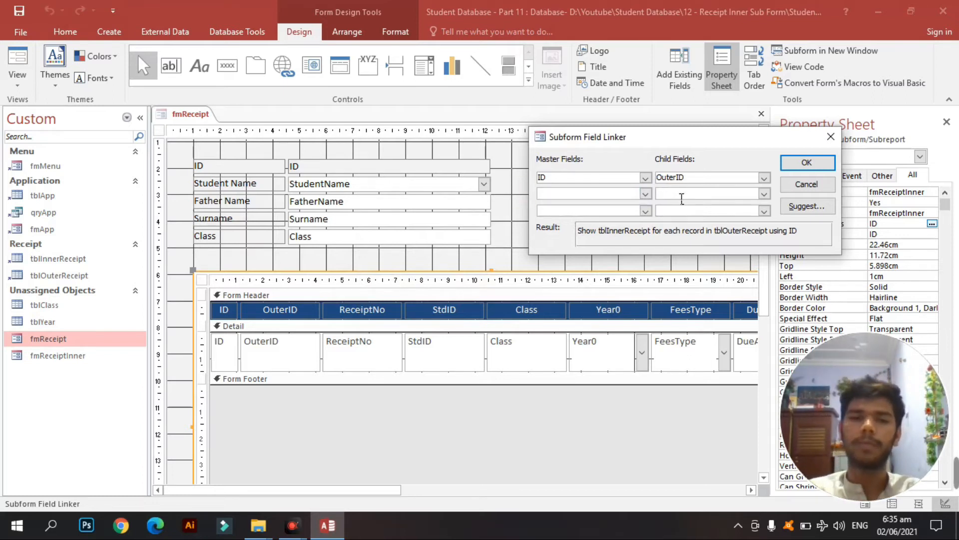
Step: Accept the subform field link, and open tblInnerReceipt in Design View to check the data type of StdID
{"action": "left_click", "coordinate": [808, 163]}
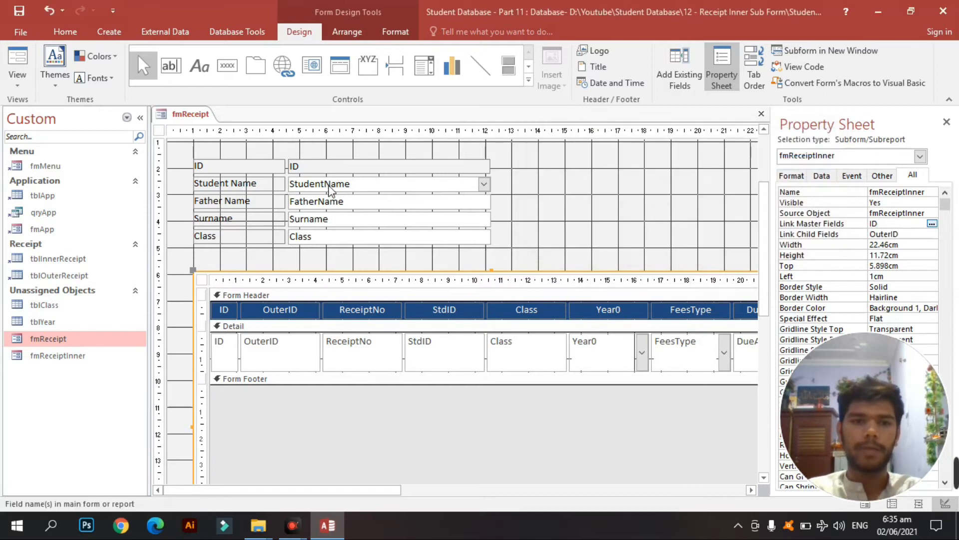
{"action": "left_click", "coordinate": [318, 188]}
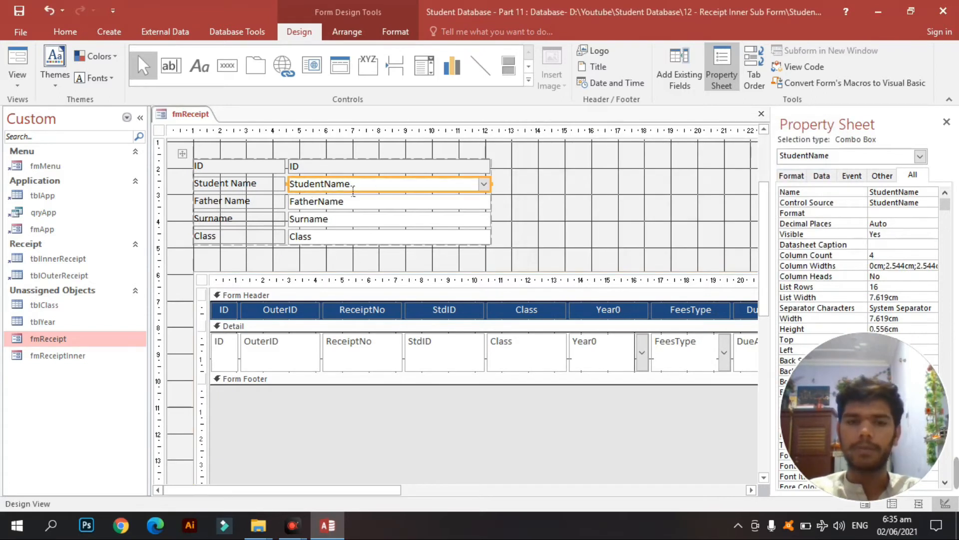
{"action": "left_click", "coordinate": [426, 356]}
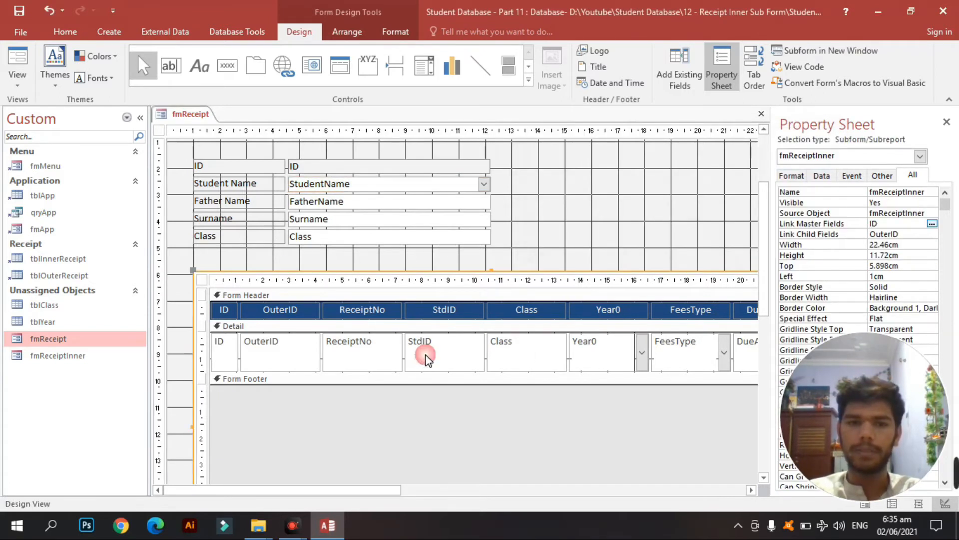
{"action": "left_click", "coordinate": [430, 354]}
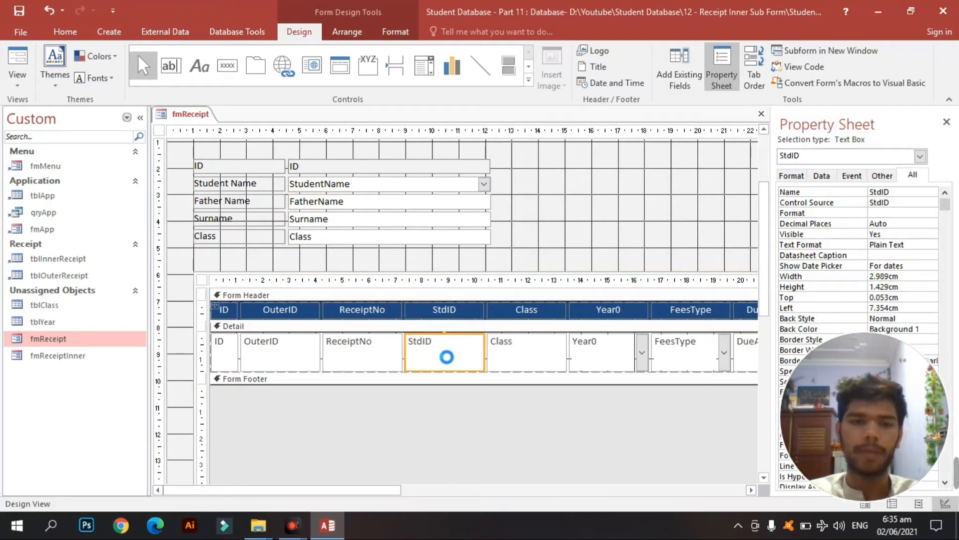
{"action": "left_click", "coordinate": [51, 263]}
{"action": "right_click", "coordinate": [50, 262]}
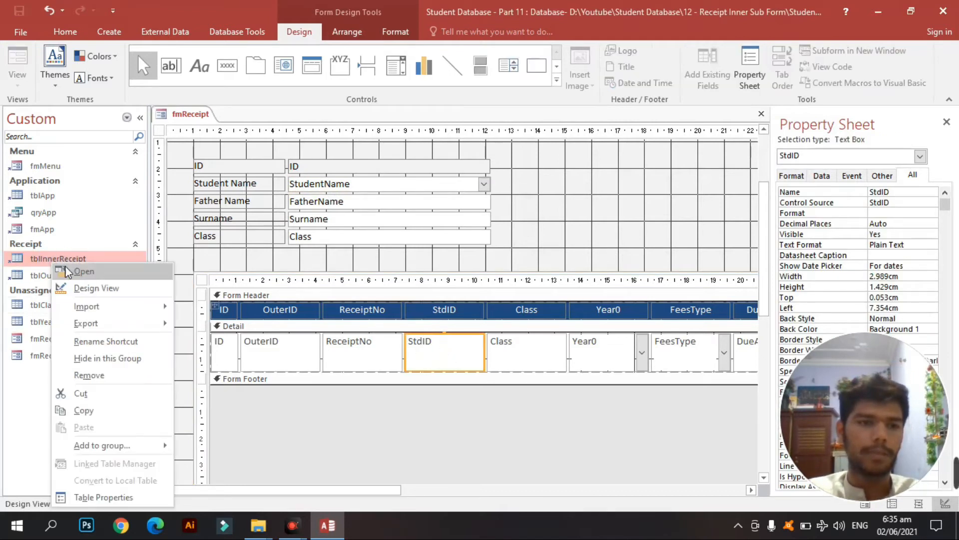
{"action": "left_click", "coordinate": [82, 285]}
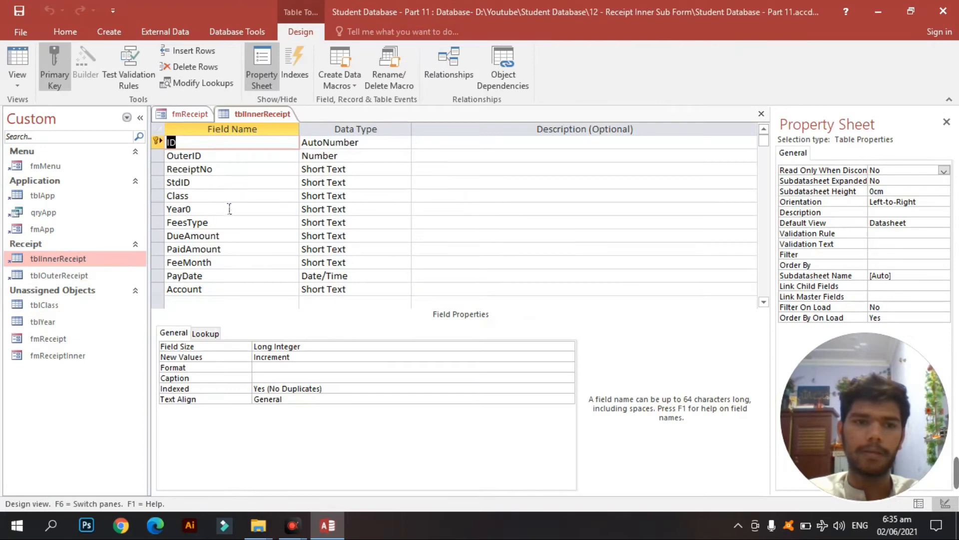
{"action": "double_click", "coordinate": [181, 183]}
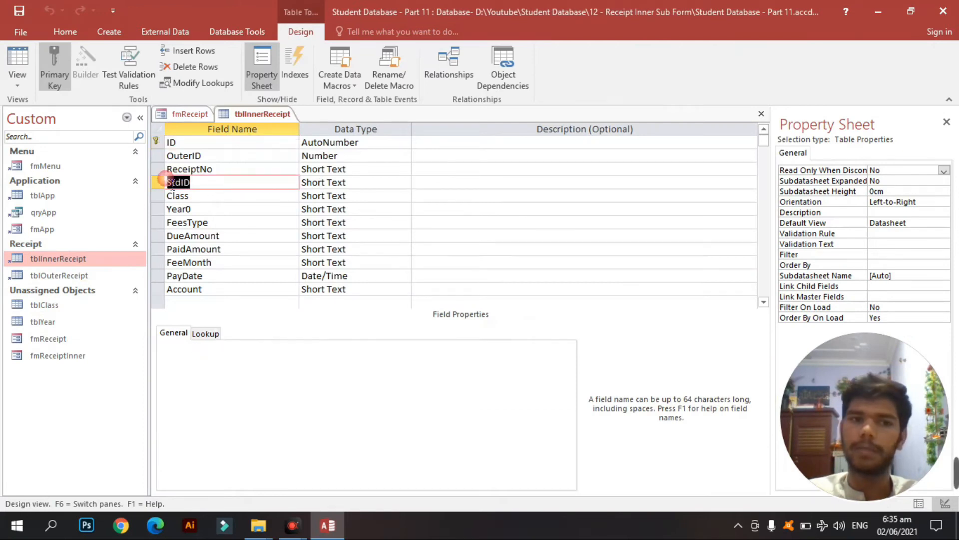
{"action": "left_click_drag", "start_coordinate": [374, 187], "coordinate": [302, 183]}
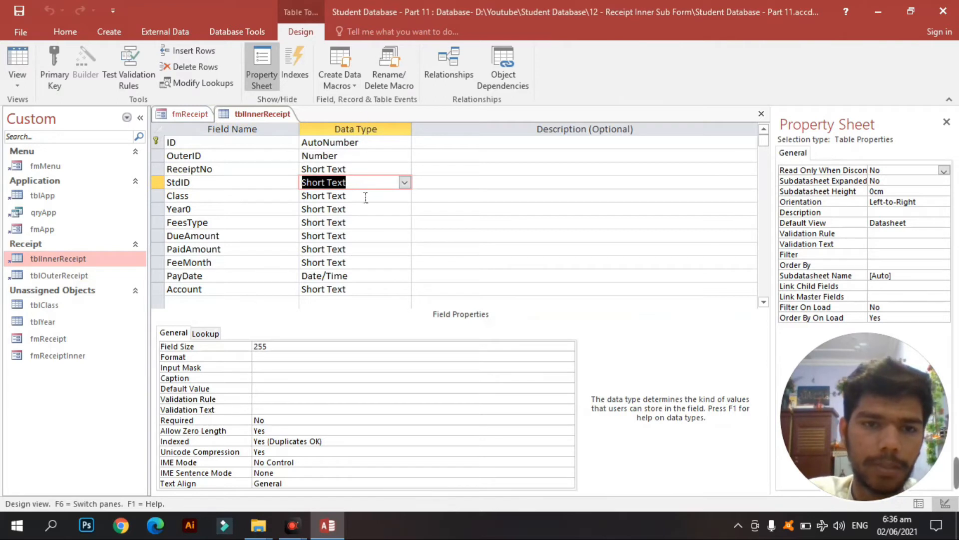
Step: Open tblOuterReceipt in Design View, check the data type of StudentName, and close the table
{"action": "right_click", "coordinate": [98, 274]}
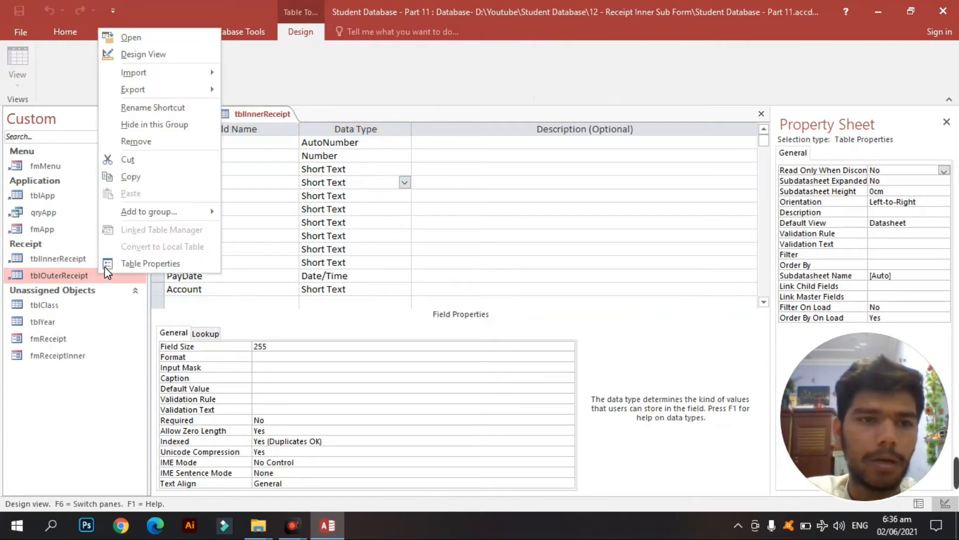
{"action": "left_click", "coordinate": [134, 55]}
{"action": "left_click", "coordinate": [454, 313]}
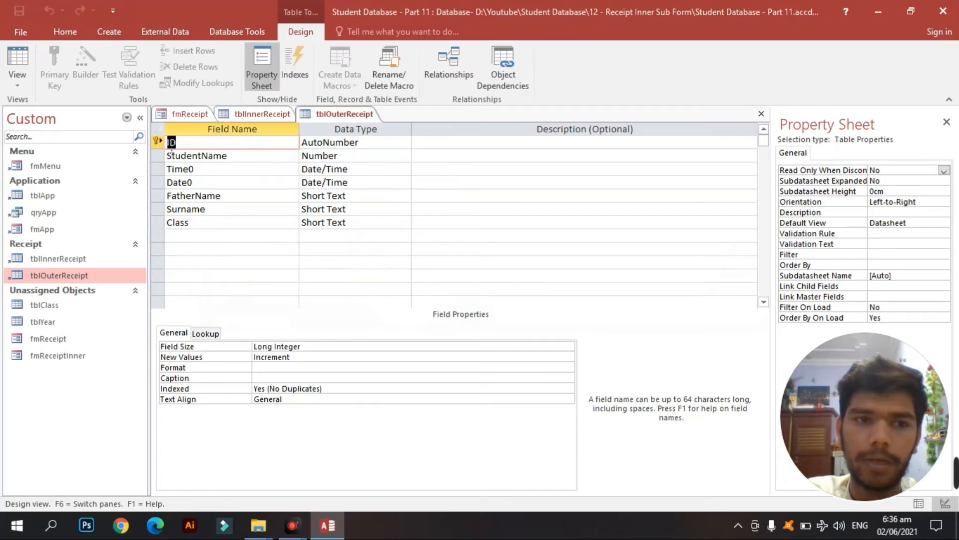
{"action": "left_click", "coordinate": [235, 159]}
{"action": "left_click", "coordinate": [325, 158]}
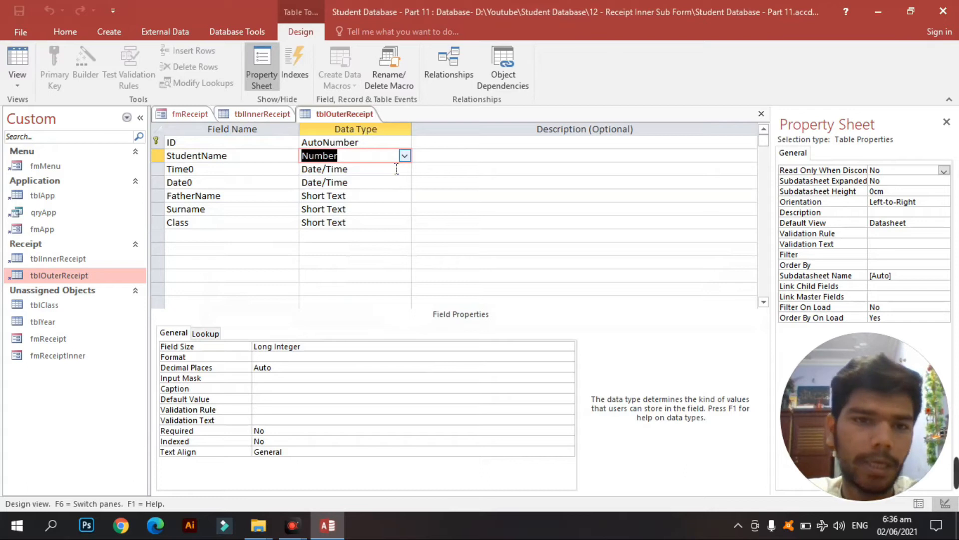
{"action": "middle_click", "coordinate": [373, 114]}
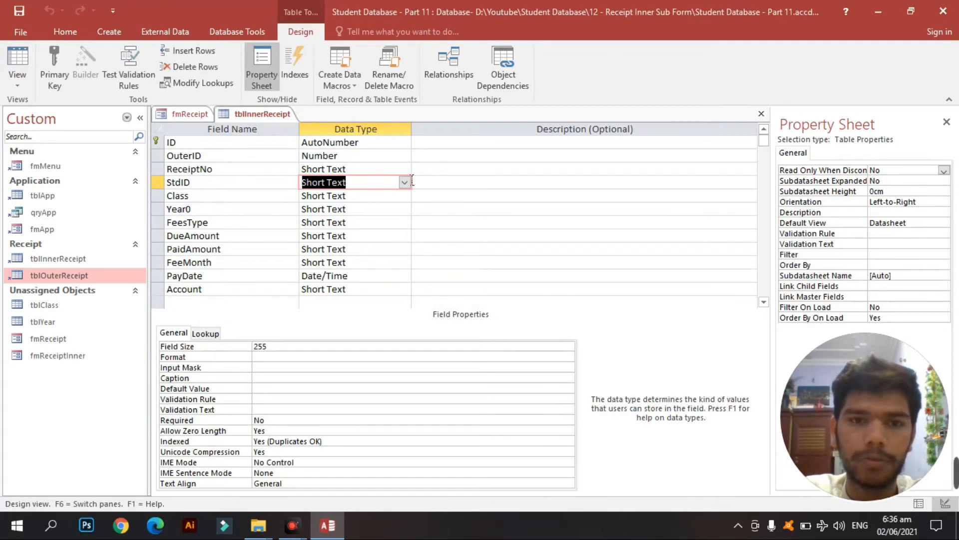
Step: Set the data type of StdID in tblInnerReceipt to Number and save the table, accepting the field size change
{"action": "left_click", "coordinate": [405, 182]}
{"action": "left_click", "coordinate": [370, 221]}
{"action": "key", "text": "ctrl+s"}
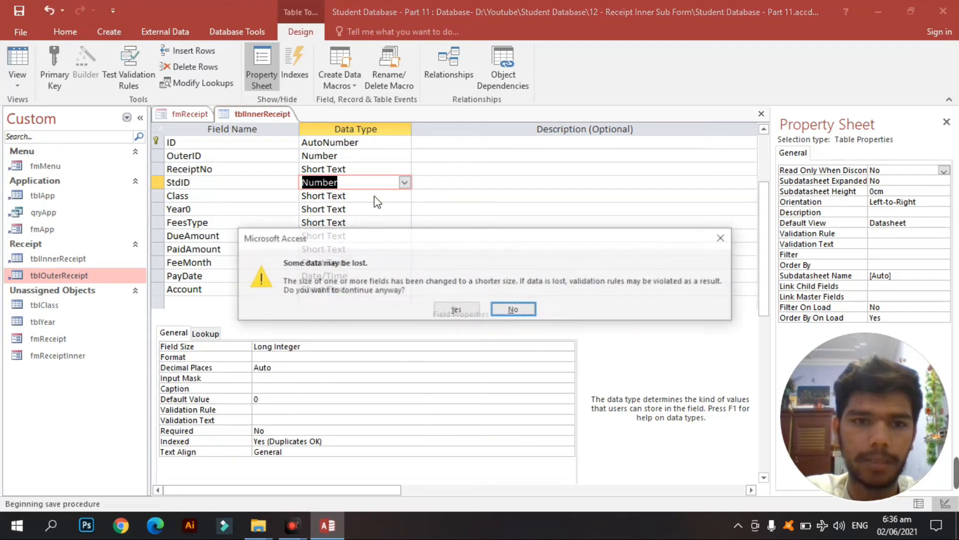
{"action": "left_click", "coordinate": [455, 309]}
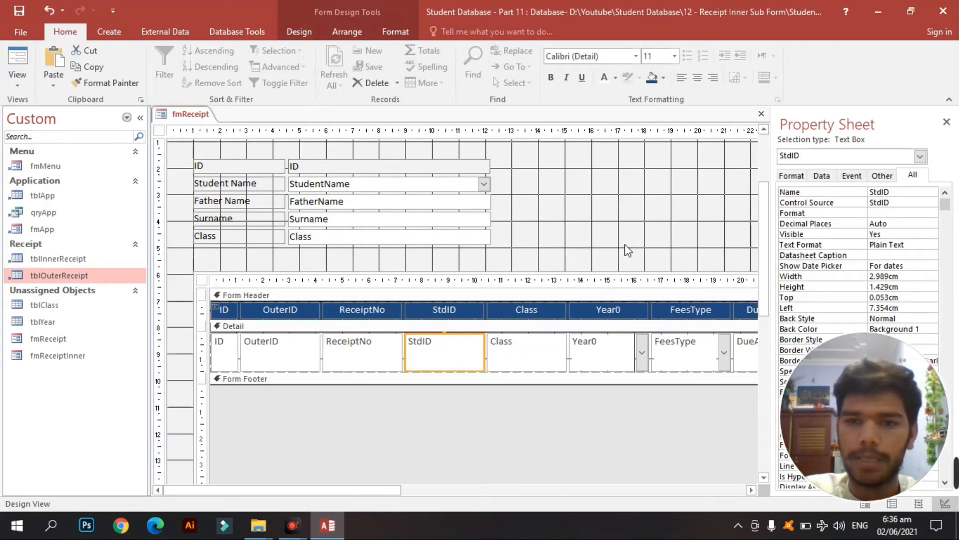
Step: Link master field StudentName to child field StdID as the second pair in the fmReceiptInner subform's field links
{"action": "left_click", "coordinate": [628, 250]}
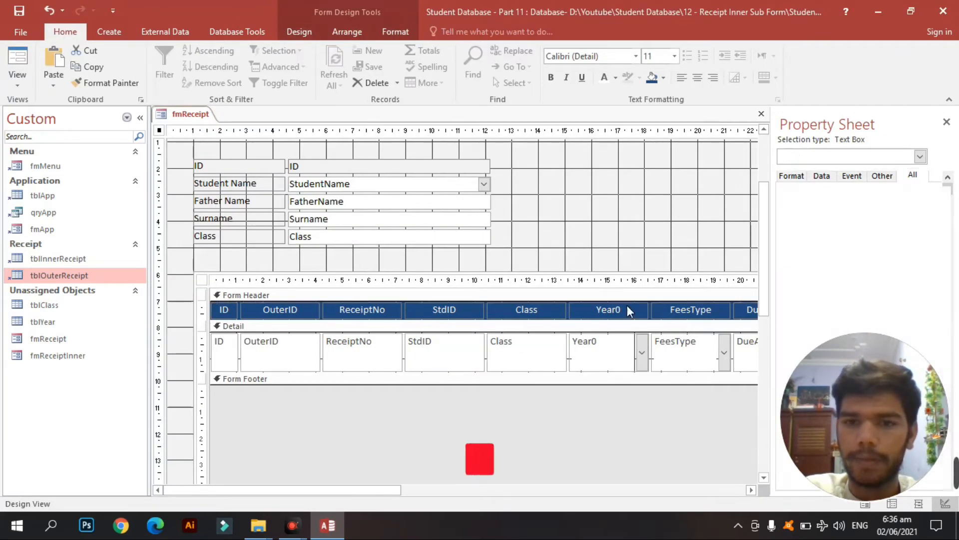
{"action": "left_click", "coordinate": [692, 312]}
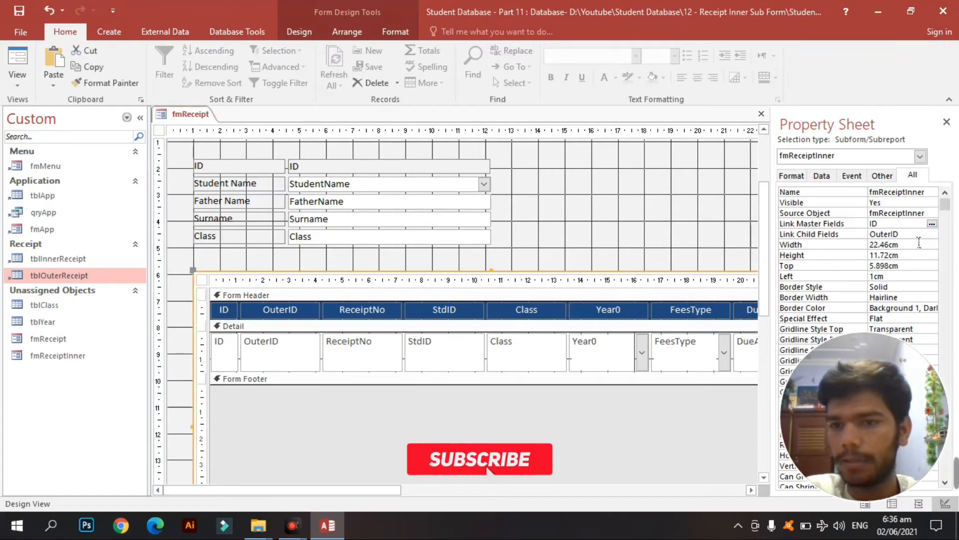
{"action": "left_click", "coordinate": [899, 234]}
{"action": "left_click", "coordinate": [932, 234]}
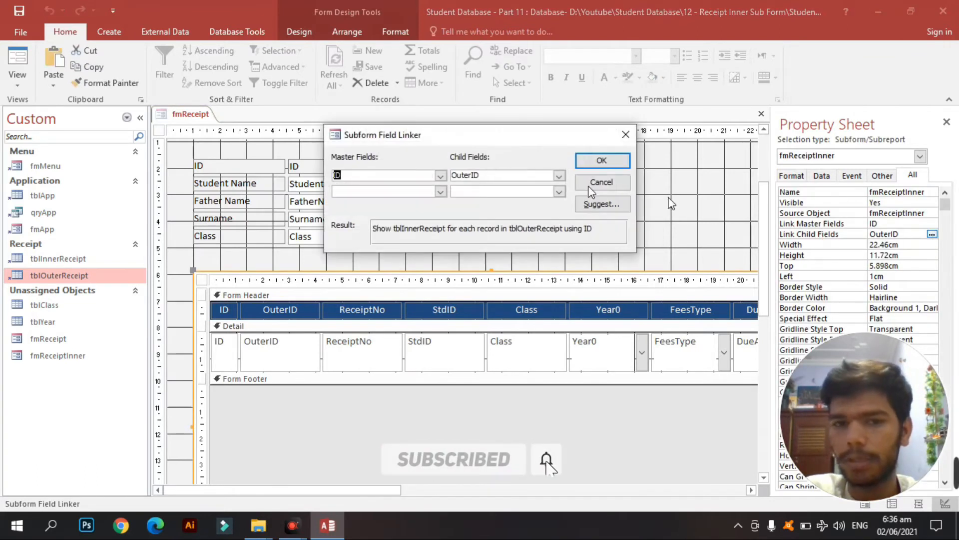
{"action": "left_click", "coordinate": [440, 191]}
{"action": "left_click", "coordinate": [370, 223]}
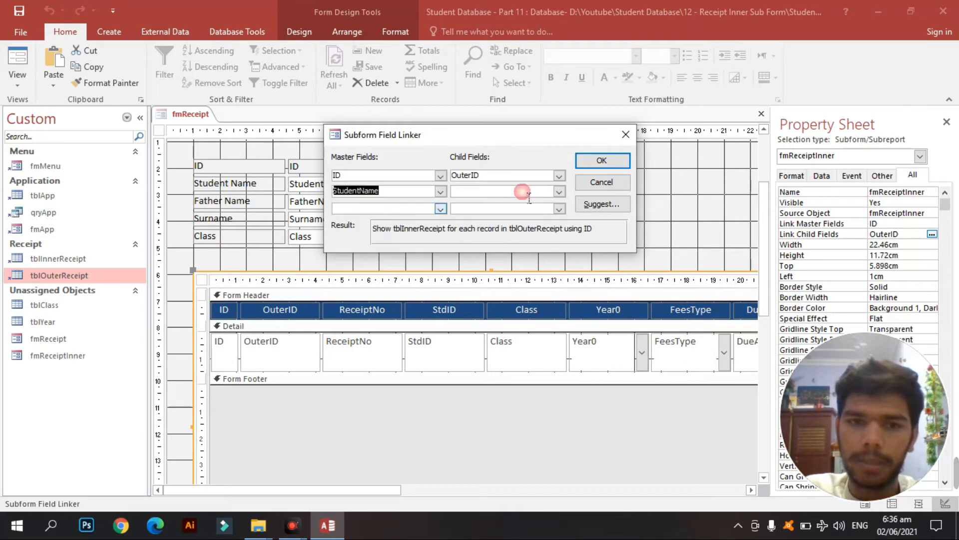
{"action": "left_click", "coordinate": [559, 192]}
{"action": "left_click", "coordinate": [499, 241]}
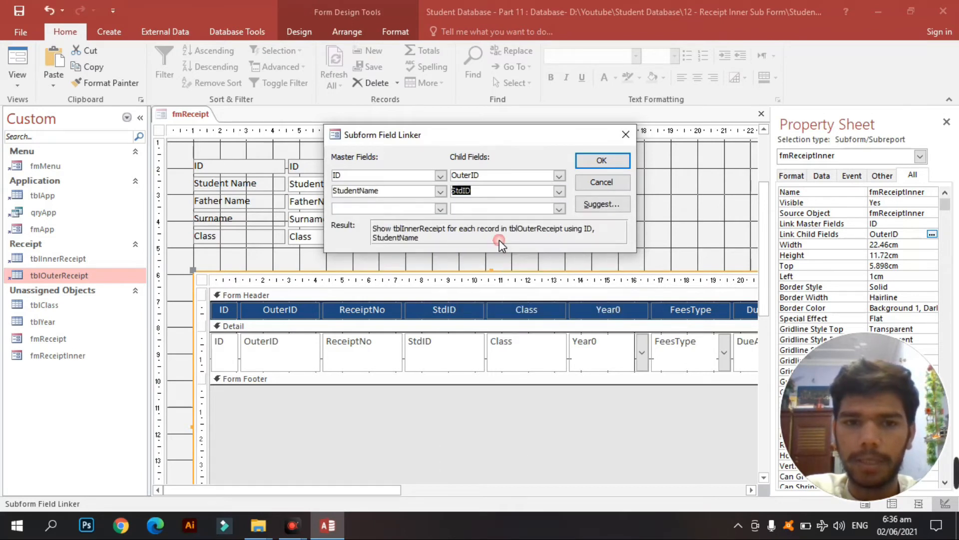
Step: Link master field Class to child field Class as the third pair and accept the subform field links
{"action": "left_click", "coordinate": [440, 209]}
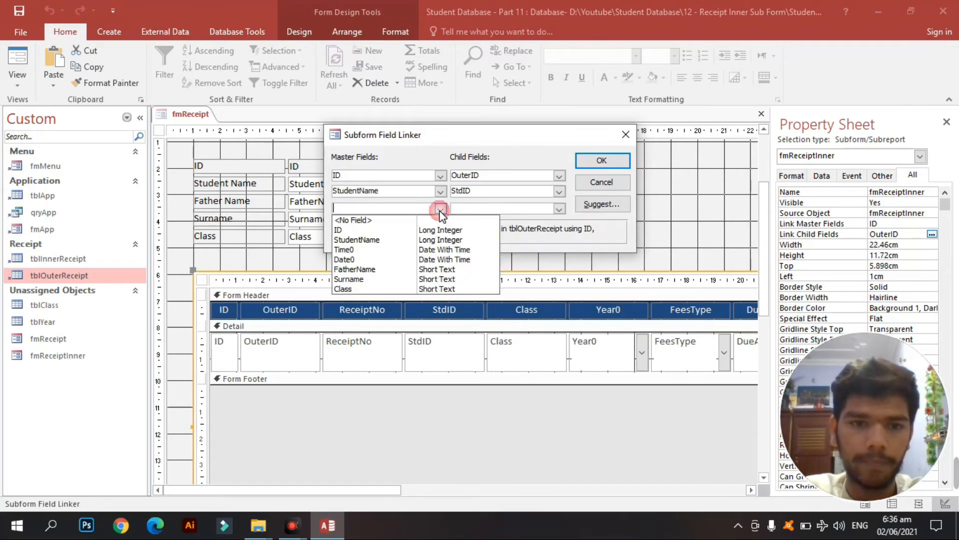
{"action": "left_click", "coordinate": [443, 290]}
{"action": "left_click", "coordinate": [560, 208]}
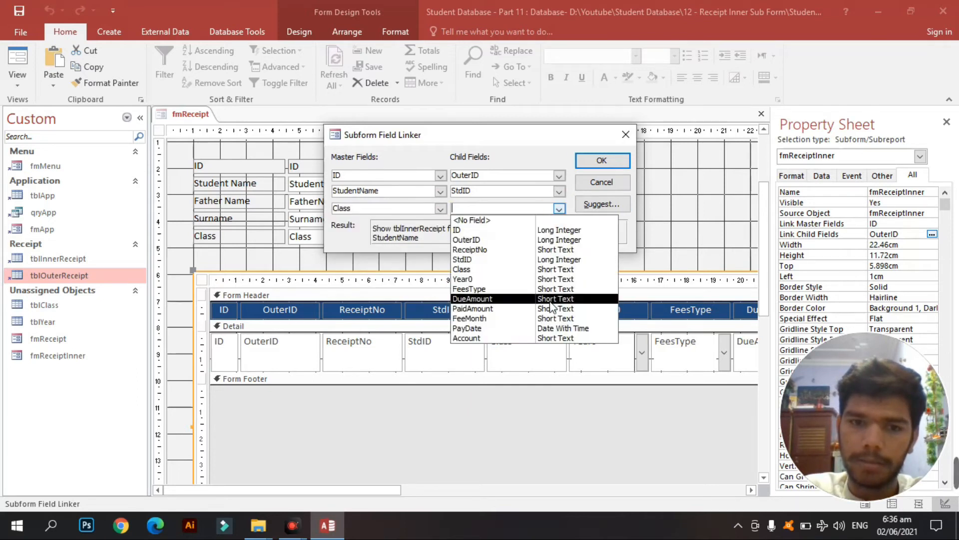
{"action": "left_click", "coordinate": [517, 277]}
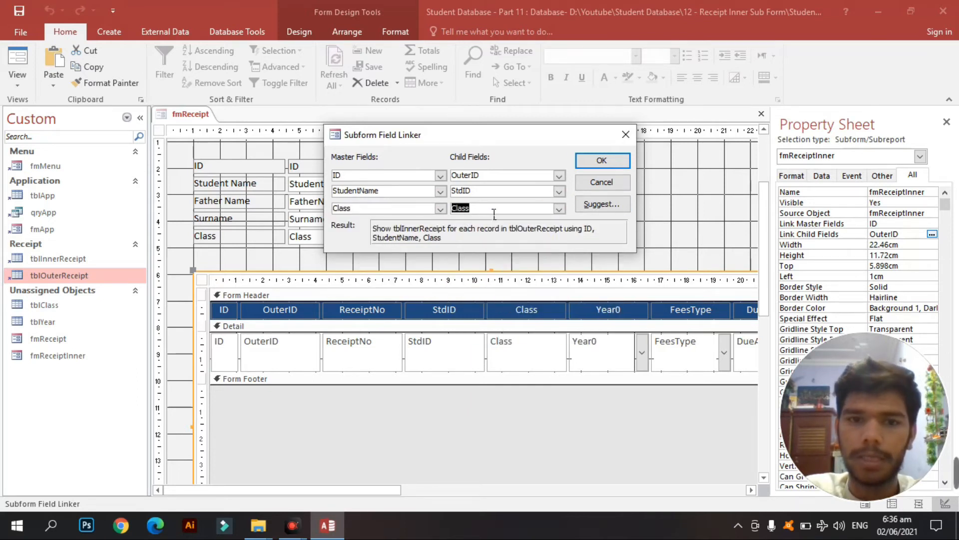
{"action": "left_click", "coordinate": [601, 161]}
{"action": "left_click", "coordinate": [644, 202]}
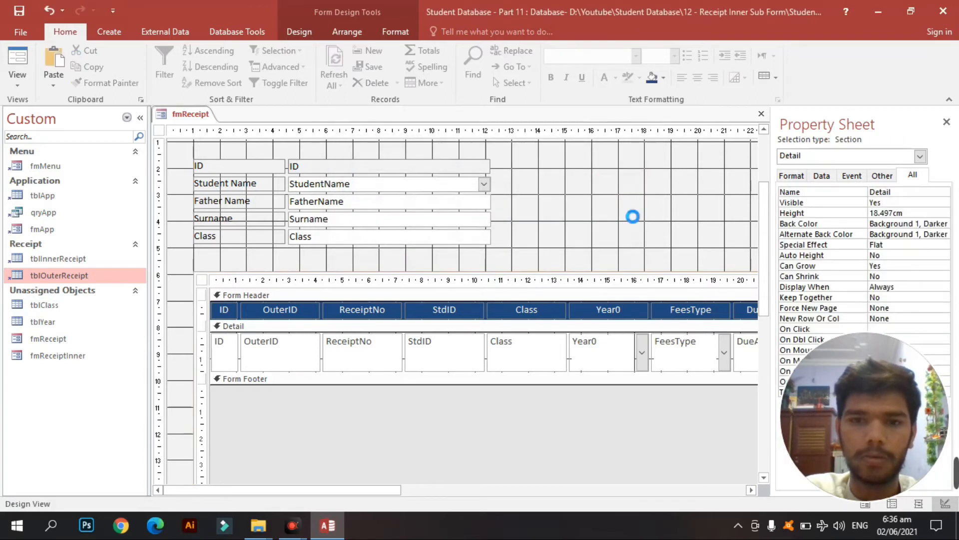
Step: Show the form in Form View and compare ID and Student Name with the subform's OuterID and StdID
{"action": "left_click", "coordinate": [16, 63]}
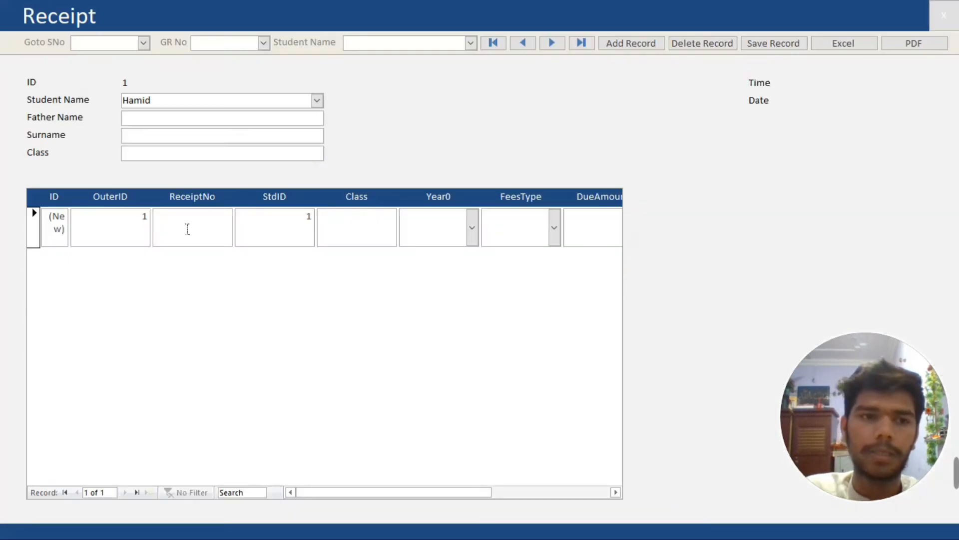
{"action": "left_click_drag", "start_coordinate": [162, 106], "coordinate": [117, 83]}
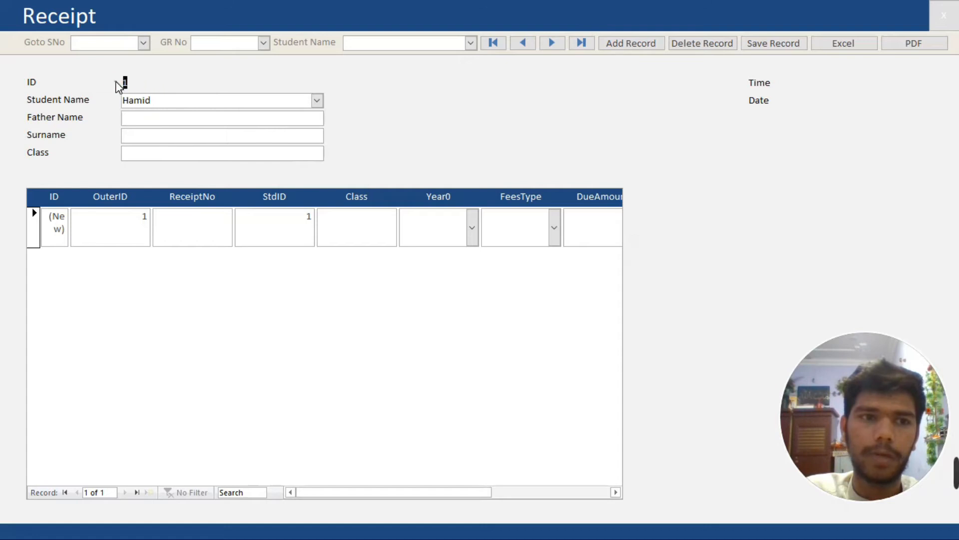
{"action": "left_click", "coordinate": [140, 85]}
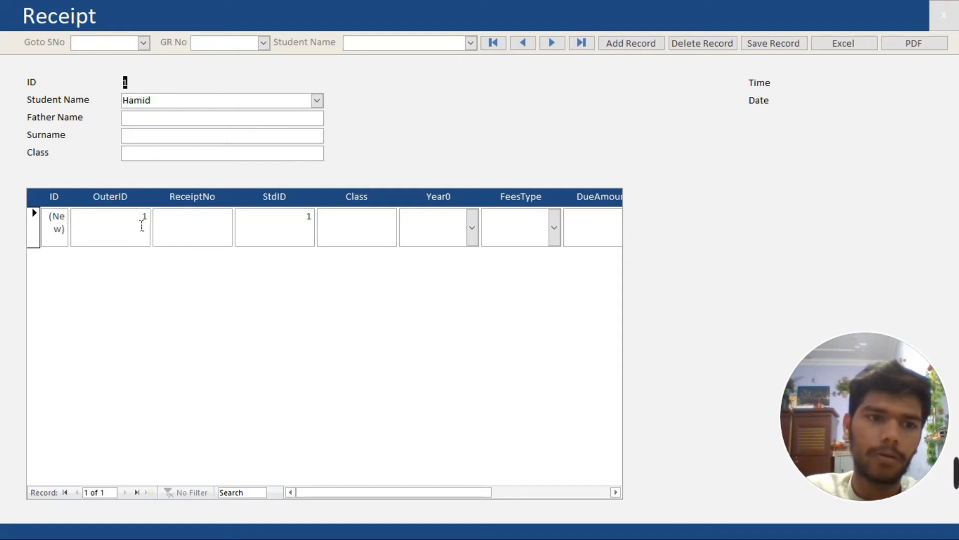
{"action": "left_click", "coordinate": [155, 216]}
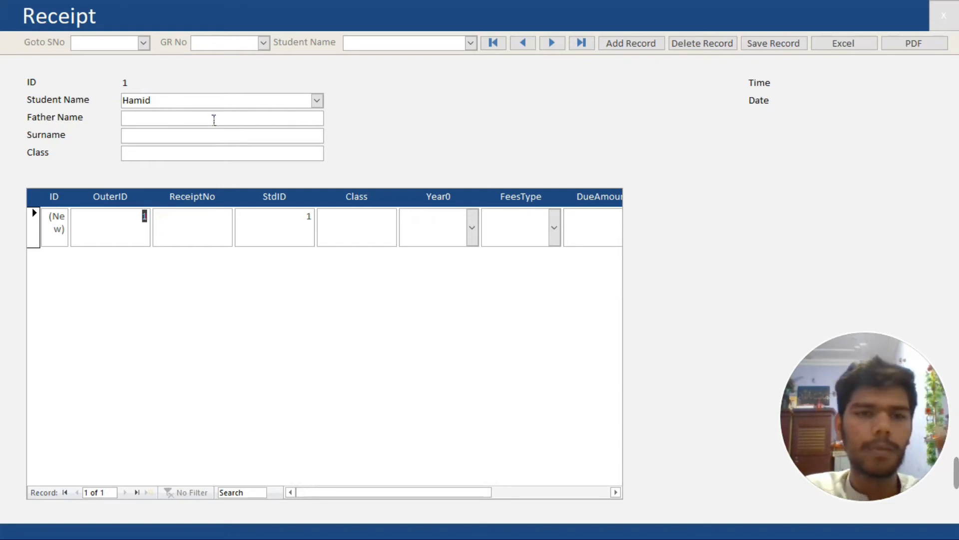
{"action": "left_click", "coordinate": [317, 102]}
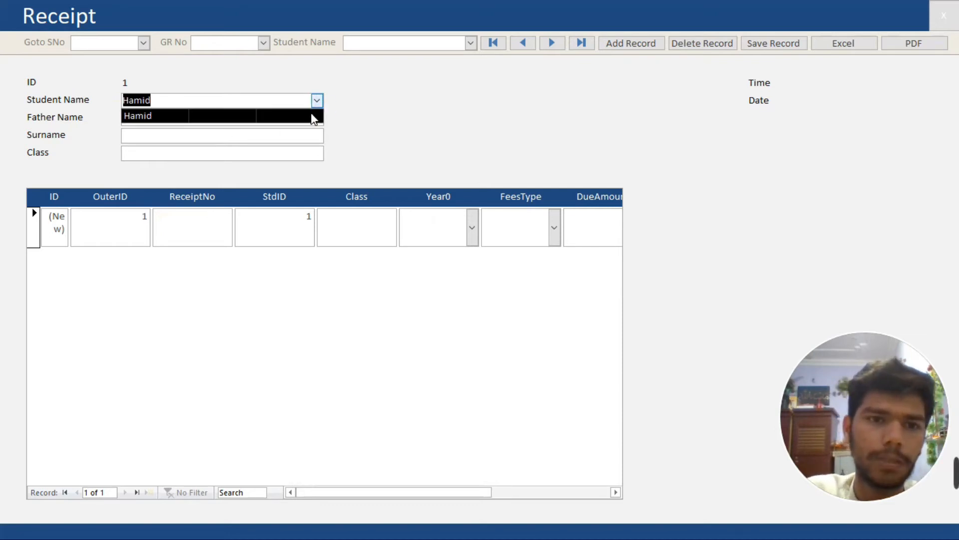
{"action": "left_click", "coordinate": [310, 117]}
{"action": "left_click", "coordinate": [159, 105]}
{"action": "double_click", "coordinate": [195, 99]}
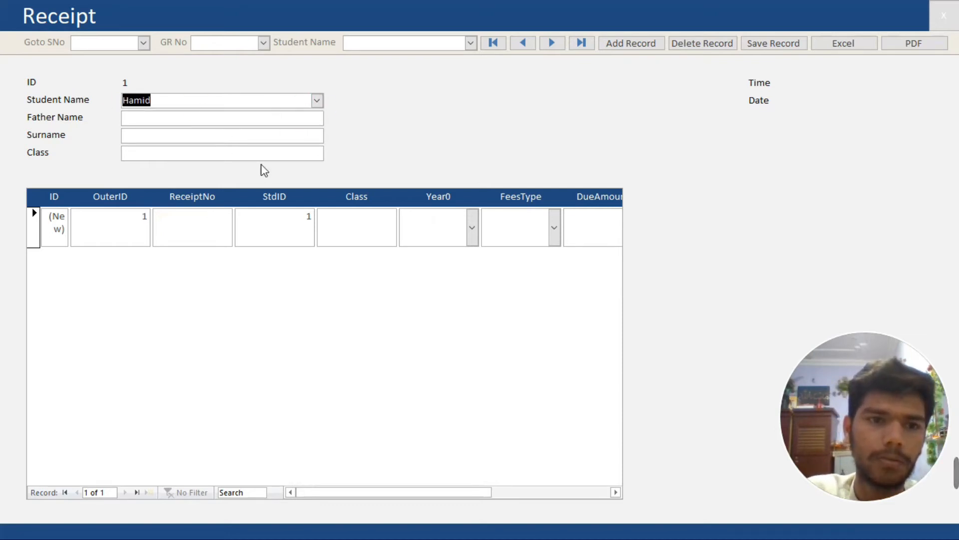
{"action": "double_click", "coordinate": [306, 216]}
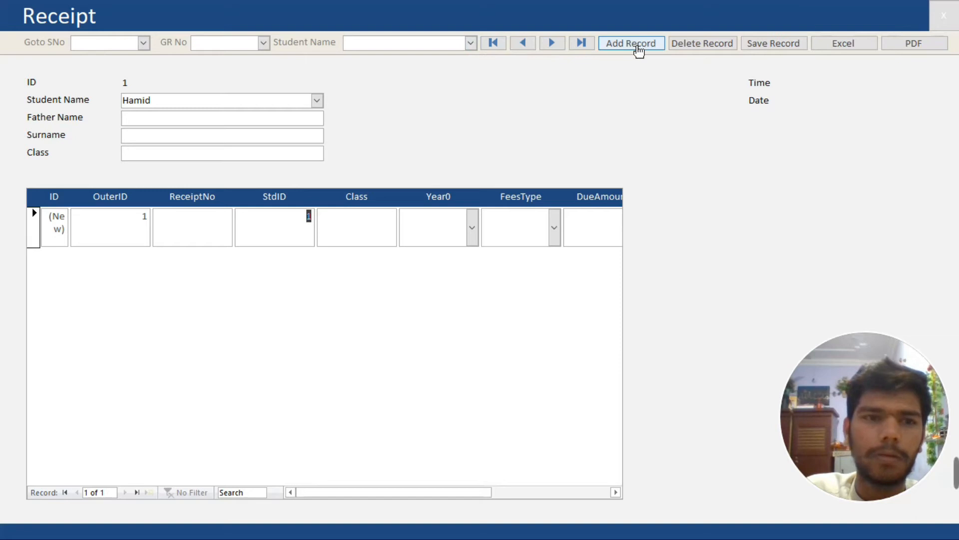
Step: Add a new receipt record, choose the listed student as Student Name, and check StdID in the subform
{"action": "left_click", "coordinate": [639, 50]}
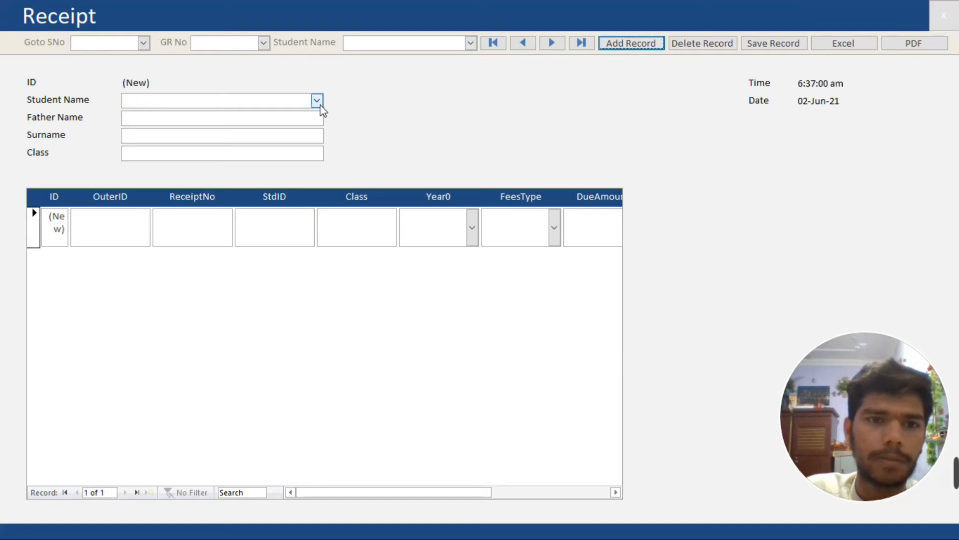
{"action": "left_click", "coordinate": [317, 100]}
{"action": "left_click", "coordinate": [302, 118]}
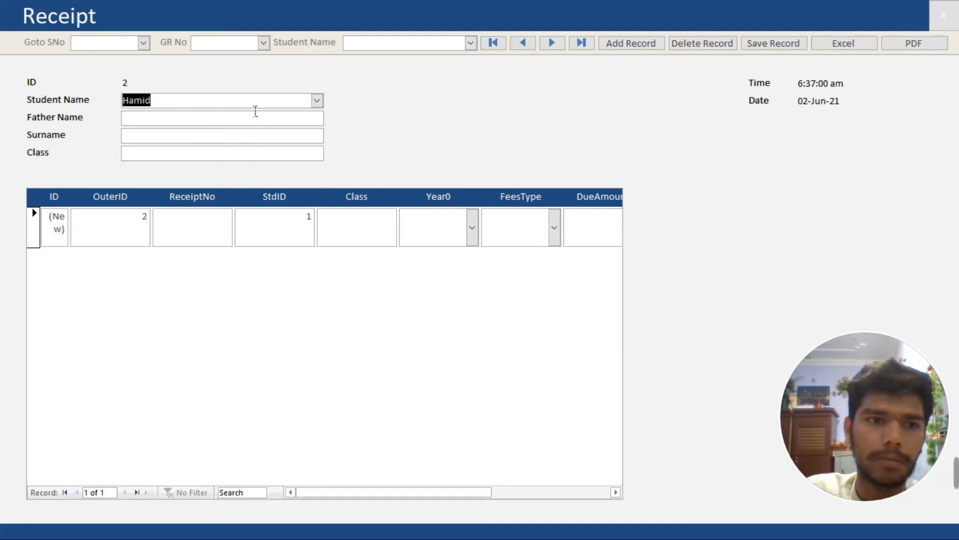
{"action": "left_click_drag", "start_coordinate": [220, 105], "coordinate": [103, 109]}
{"action": "left_click_drag", "start_coordinate": [304, 225], "coordinate": [325, 224]}
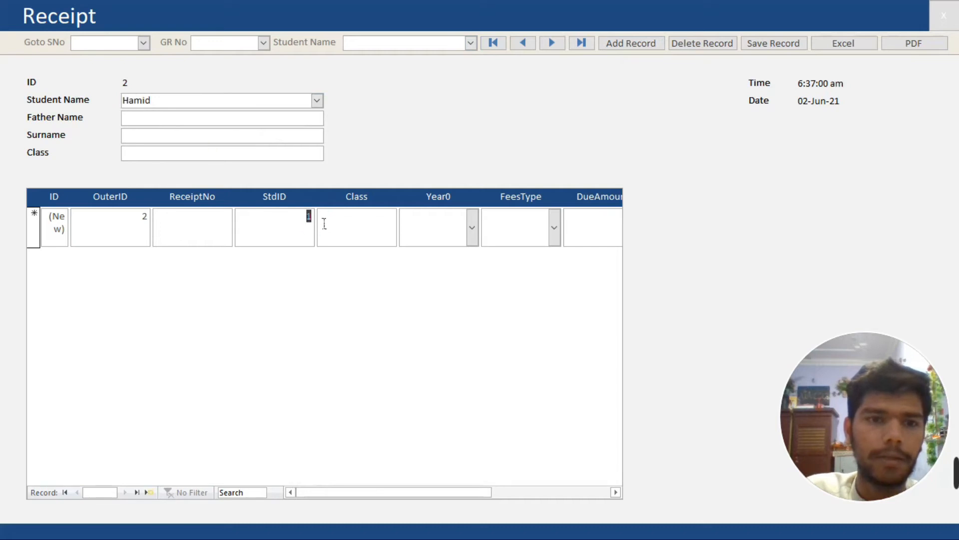
{"action": "left_click", "coordinate": [212, 223]}
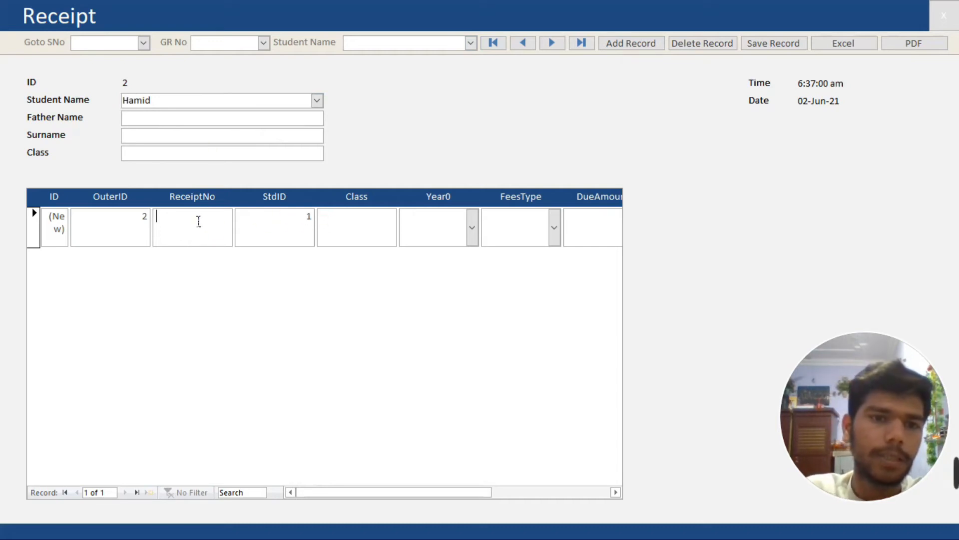
Step: Switch the Receipt form back to Design View
{"action": "left_click", "coordinate": [197, 119]}
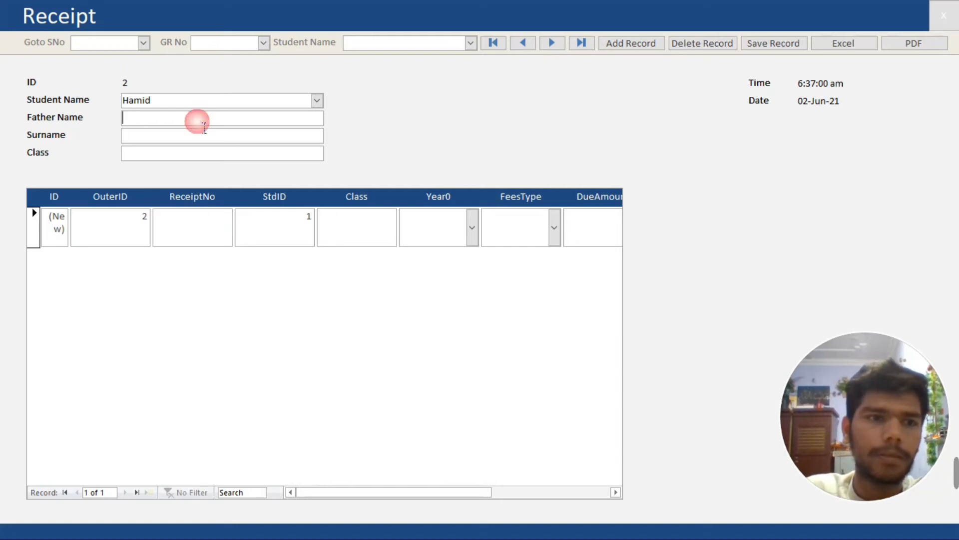
{"action": "right_click", "coordinate": [534, 119]}
{"action": "left_click", "coordinate": [409, 100]}
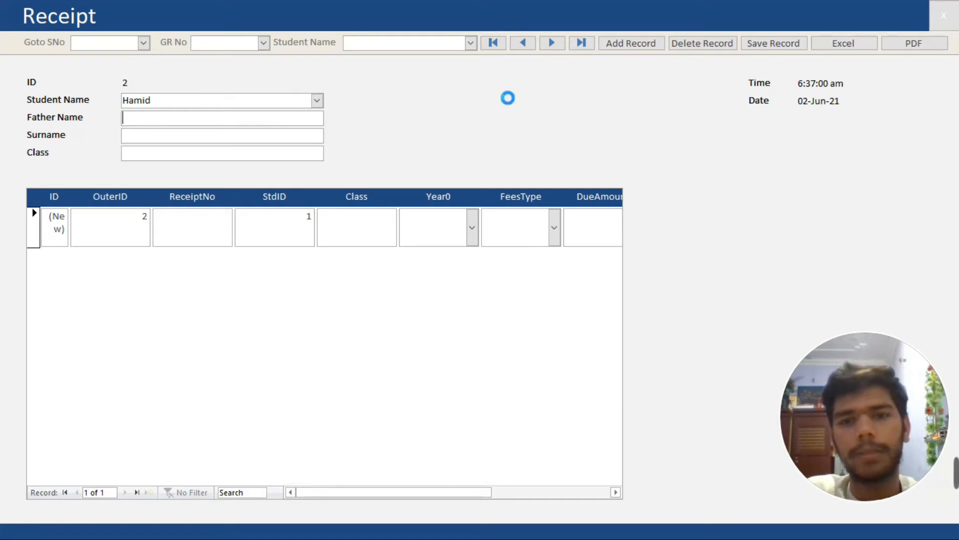
{"action": "right_click", "coordinate": [504, 126]}
{"action": "left_click", "coordinate": [542, 163]}
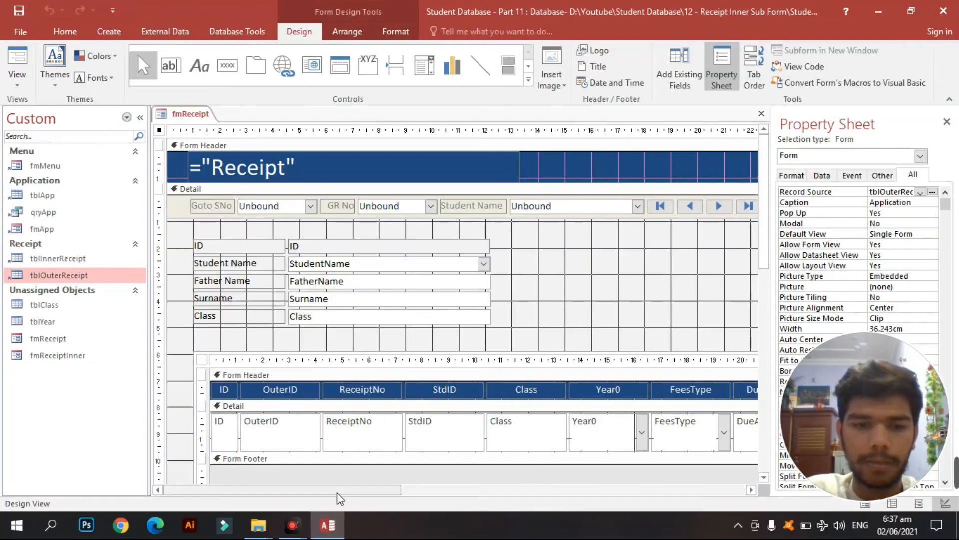
Step: Widen the fmReceiptInner subform to about 33.28 cm so that it extends beneath the Time and Date fields
{"action": "left_click_drag", "start_coordinate": [338, 490], "coordinate": [557, 475]}
{"action": "left_click_drag", "start_coordinate": [532, 344], "coordinate": [339, 433]}
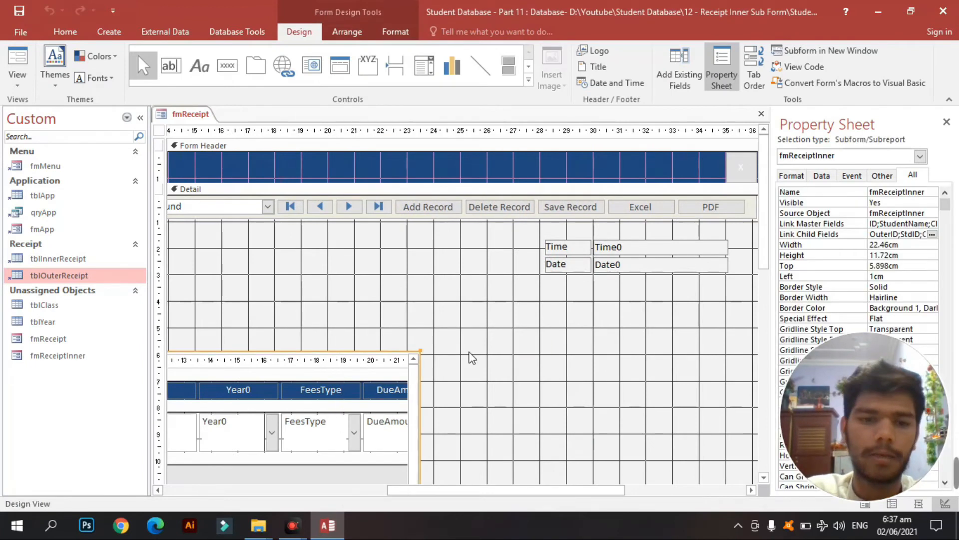
{"action": "scroll", "coordinate": [482, 353], "scroll_direction": "down", "scroll_amount": 3}
{"action": "left_click_drag", "start_coordinate": [422, 381], "coordinate": [683, 378]}
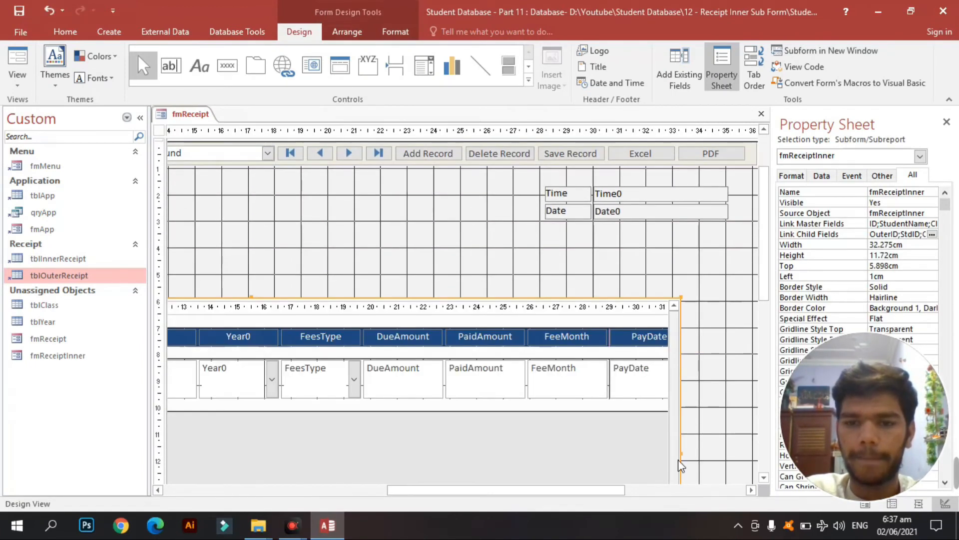
{"action": "scroll", "coordinate": [687, 350], "scroll_direction": "down", "scroll_amount": 4}
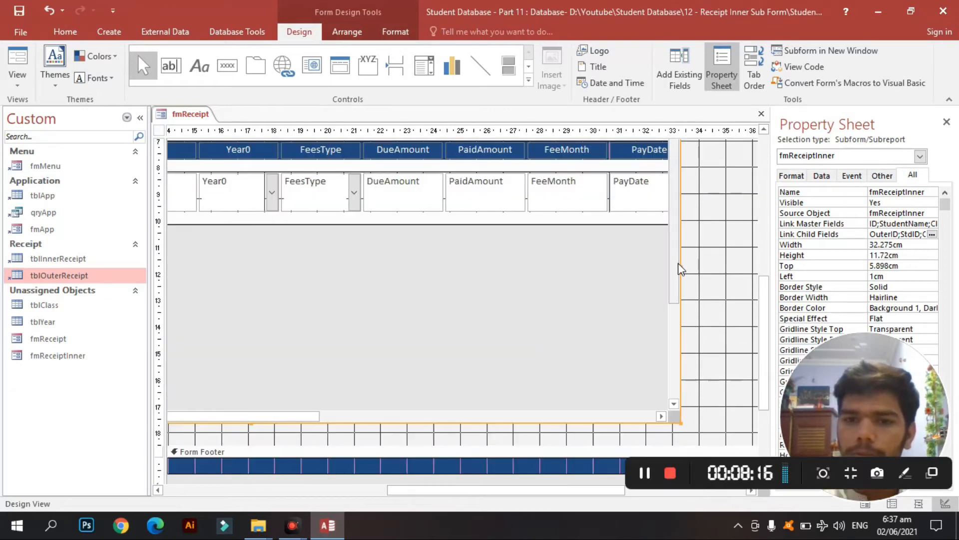
{"action": "left_click", "coordinate": [687, 271]}
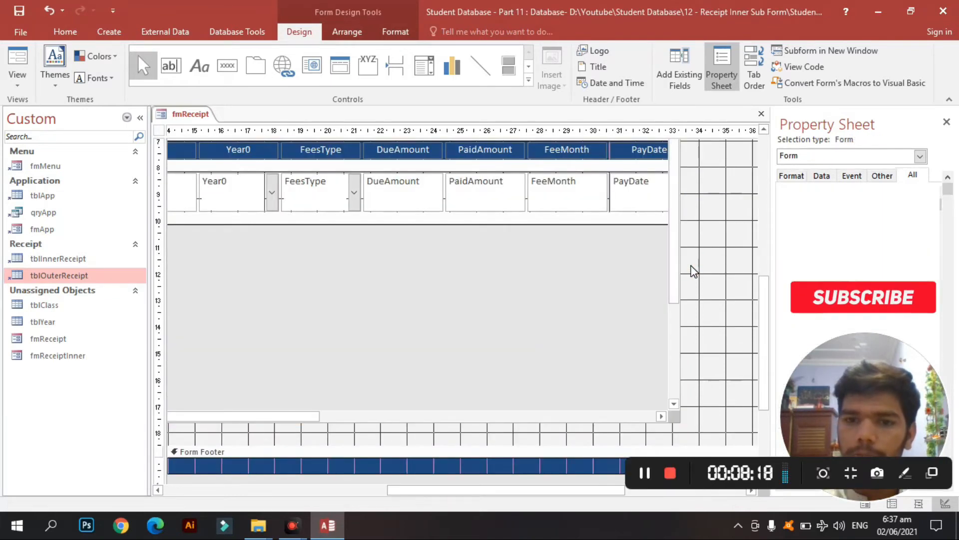
{"action": "left_click", "coordinate": [676, 268]}
{"action": "left_click", "coordinate": [514, 208]}
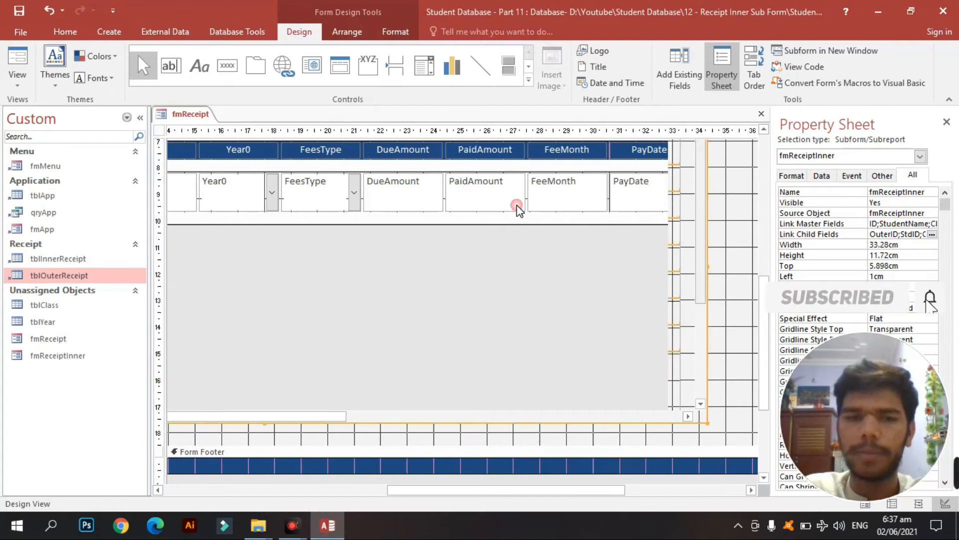
Step: Show the Receipt form in Form View to check the widened subform
{"action": "left_click", "coordinate": [350, 193]}
{"action": "key", "text": "F5"}
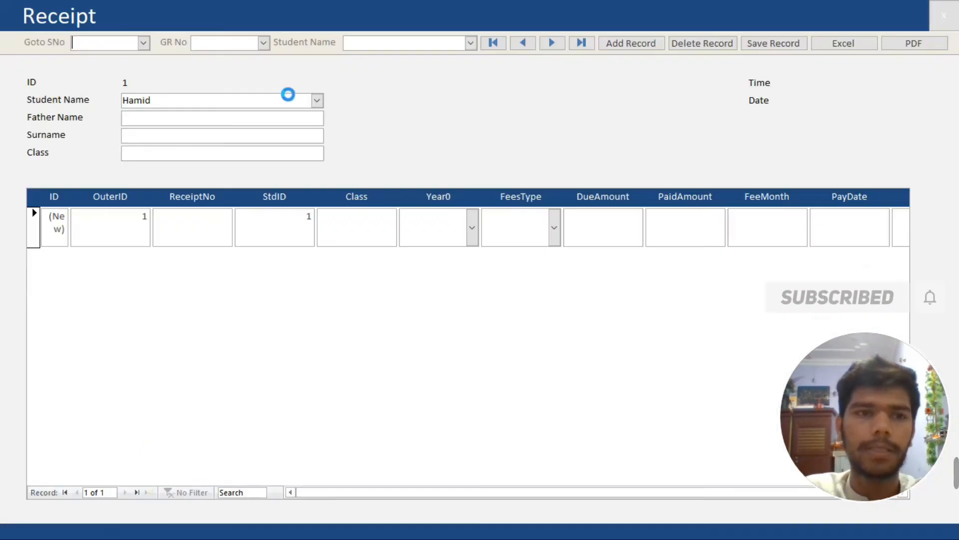
{"action": "left_click", "coordinate": [125, 83]}
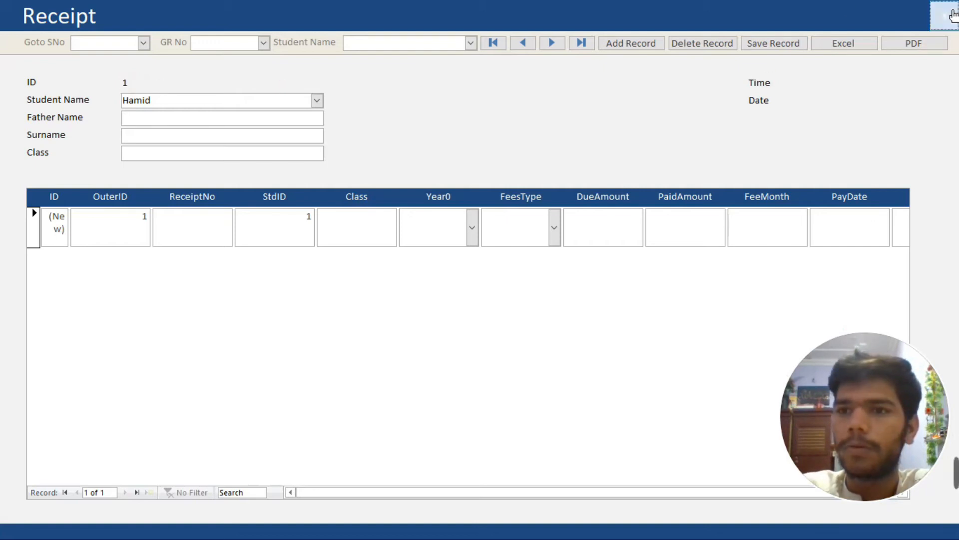
Step: Close the Receipt form and reopen fmReceipt in Form View
{"action": "left_click", "coordinate": [944, 15]}
{"action": "right_click", "coordinate": [61, 357]}
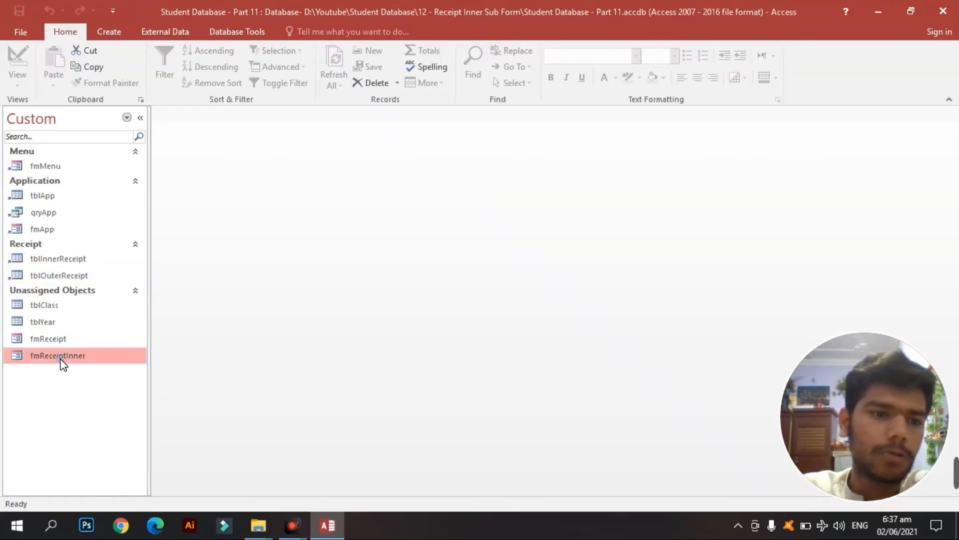
{"action": "right_click", "coordinate": [36, 342]}
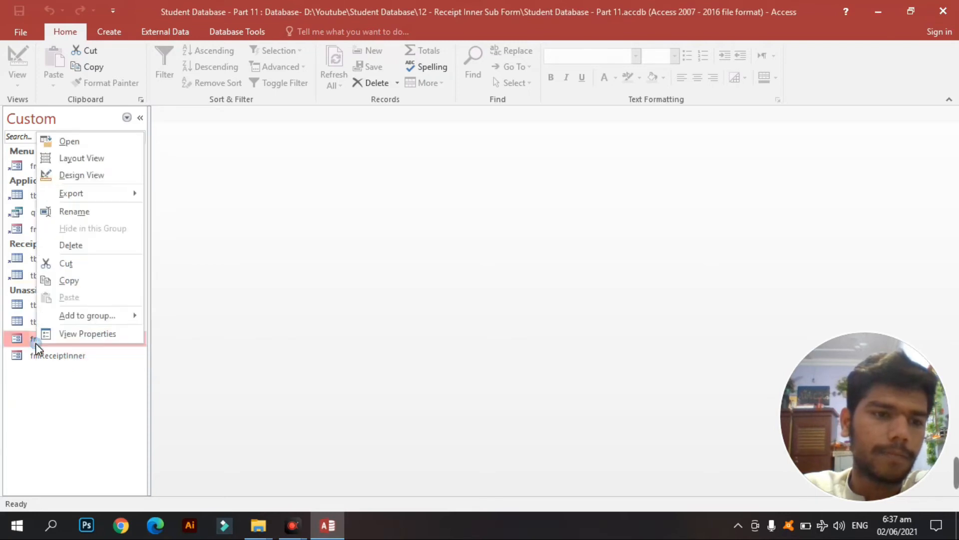
{"action": "left_click", "coordinate": [86, 140]}
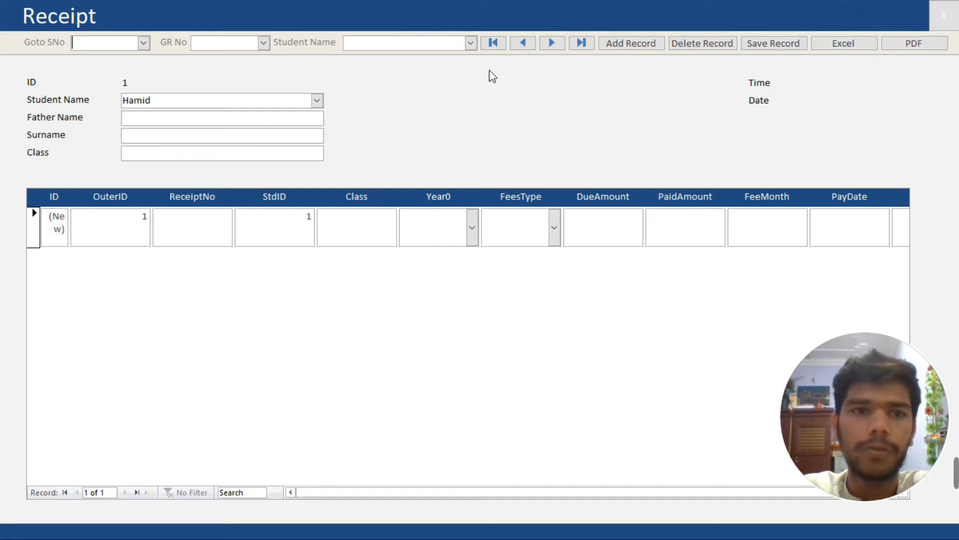
Step: Examine the record search boxes in the form's header and show the Goto SNo choices
{"action": "left_click", "coordinate": [420, 48]}
{"action": "left_click", "coordinate": [113, 47]}
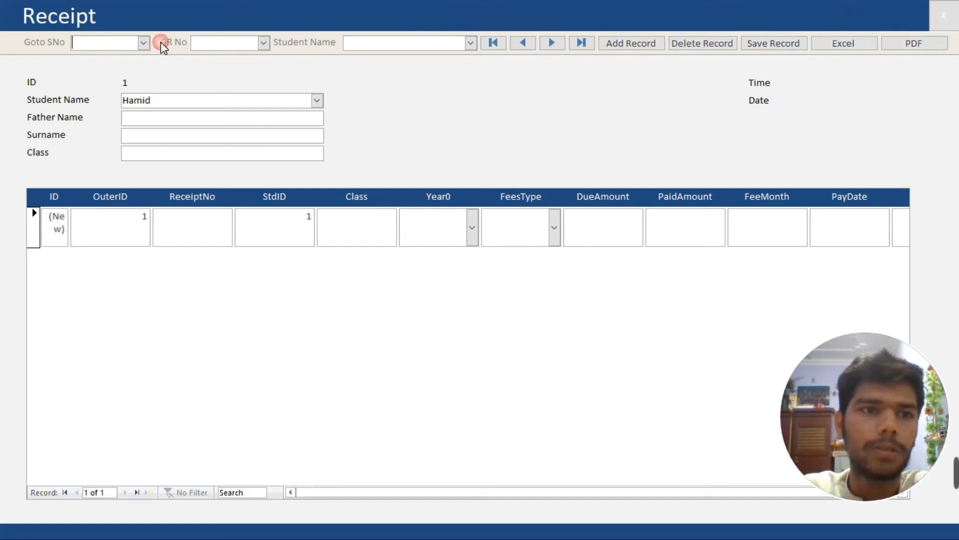
{"action": "left_click", "coordinate": [223, 45]}
{"action": "left_click", "coordinate": [100, 46]}
{"action": "left_click", "coordinate": [144, 45]}
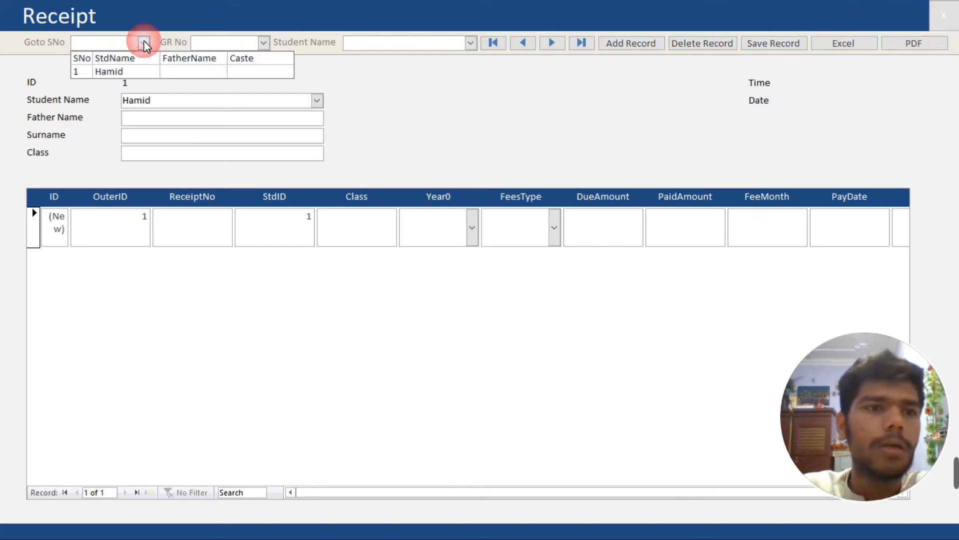
Step: Close the Goto SNo choices, switch the Receipt form to Design View and close it
{"action": "left_click", "coordinate": [142, 44]}
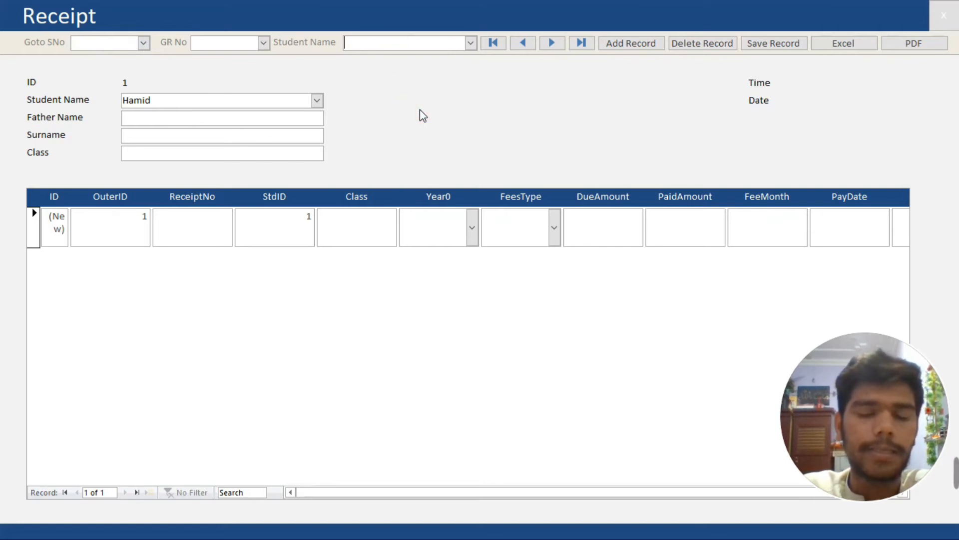
{"action": "right_click", "coordinate": [468, 95]}
{"action": "left_click", "coordinate": [497, 136]}
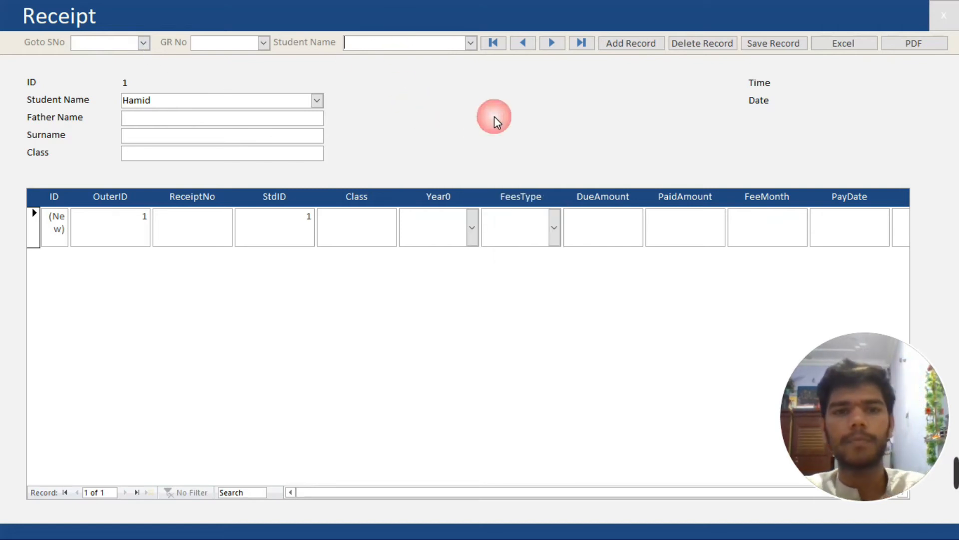
{"action": "right_click", "coordinate": [504, 105]}
{"action": "left_click", "coordinate": [524, 143]}
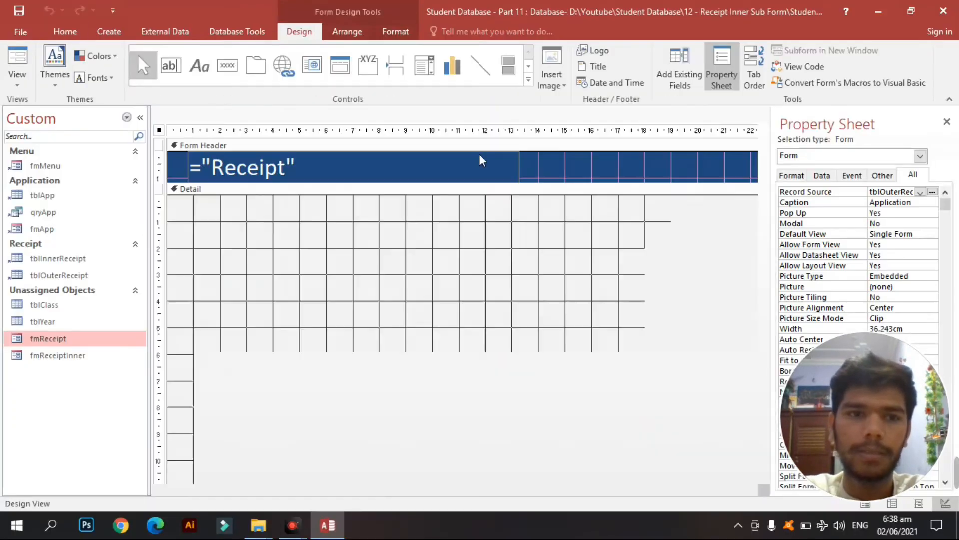
{"action": "middle_click", "coordinate": [193, 117]}
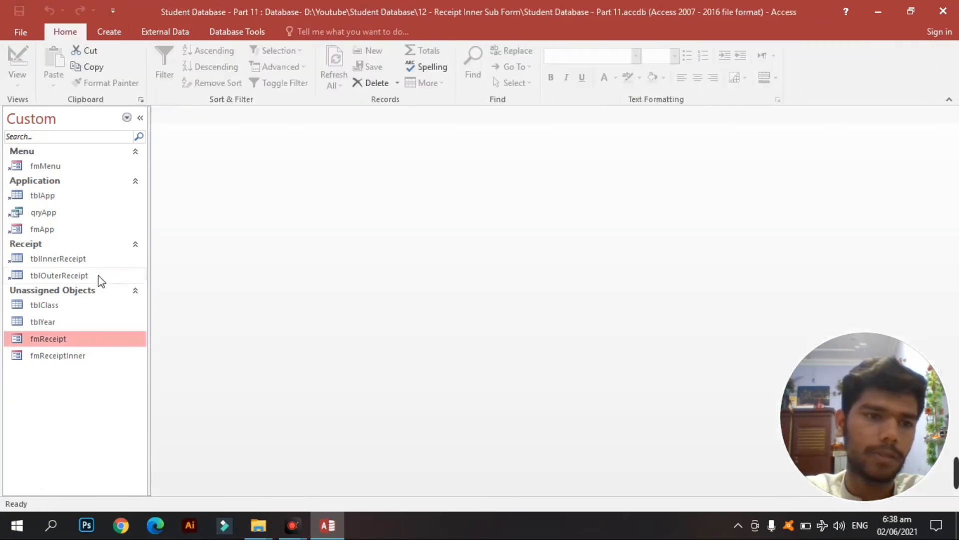
Step: Open tblOuterReceipt in Design View and add a Short Text field named ReceiptNo directly below ID
{"action": "left_click", "coordinate": [92, 277]}
{"action": "right_click", "coordinate": [93, 277]}
{"action": "left_click", "coordinate": [120, 53]}
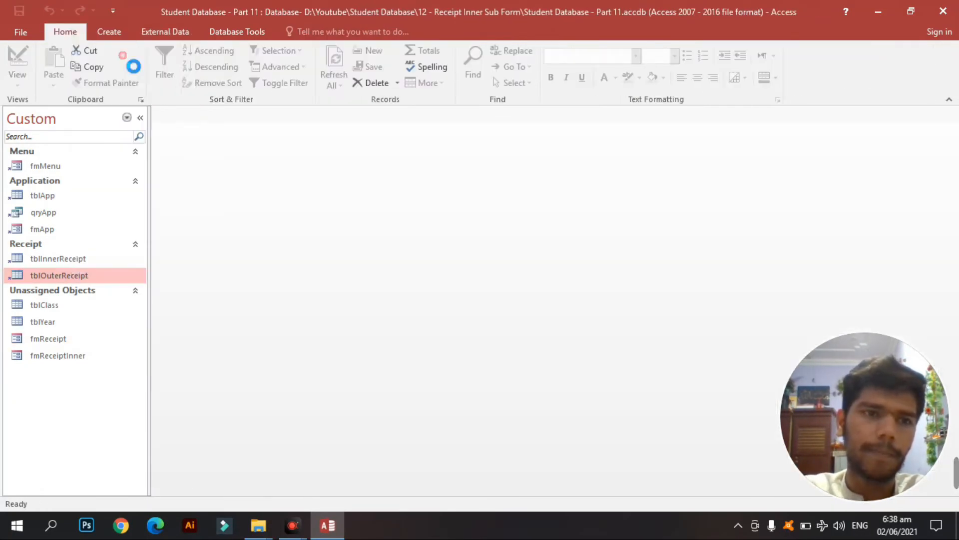
{"action": "left_click", "coordinate": [205, 237]}
{"action": "type", "text": "r"}
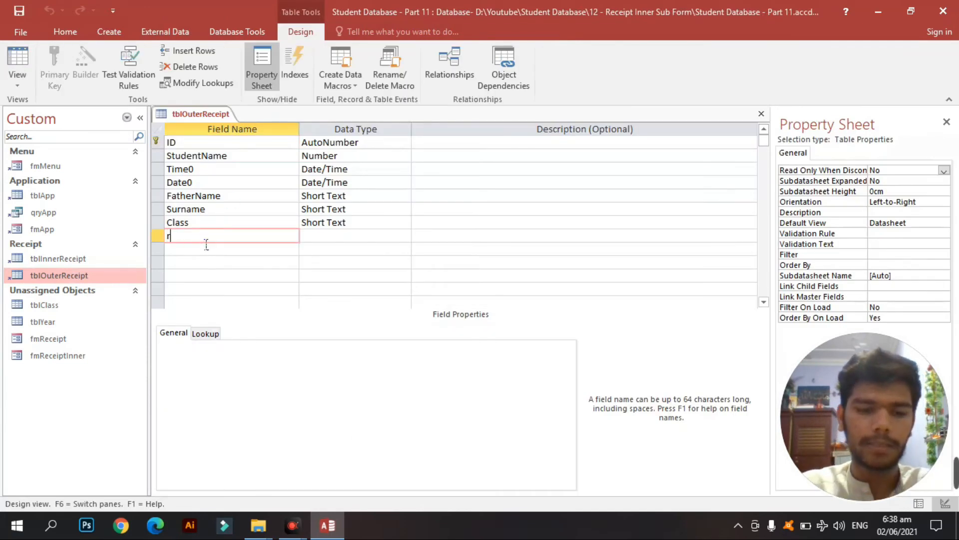
{"action": "type", "text": "No"}
{"action": "key", "text": "Tab"}
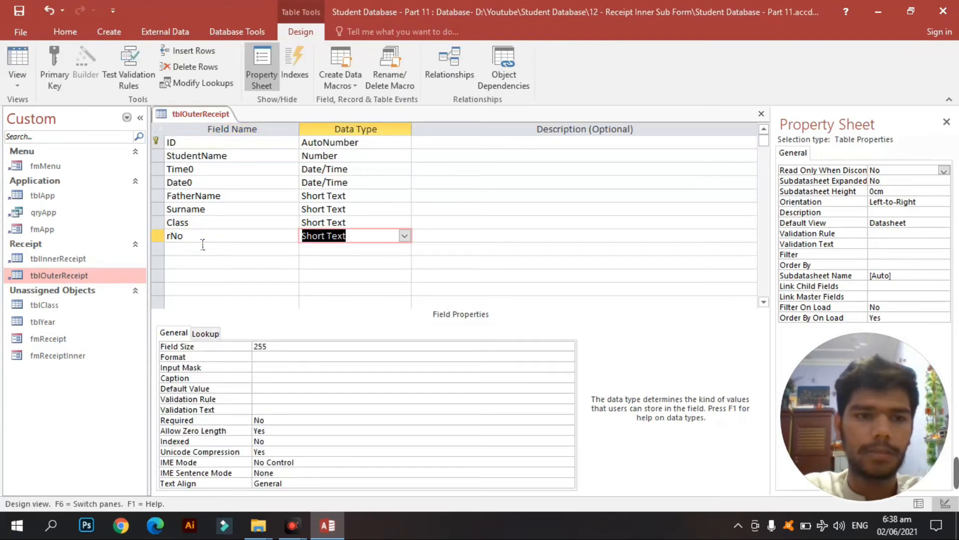
{"action": "left_click", "coordinate": [156, 237]}
{"action": "key", "text": "Caps_Lock"}
{"action": "type", "text": "Receipt"}
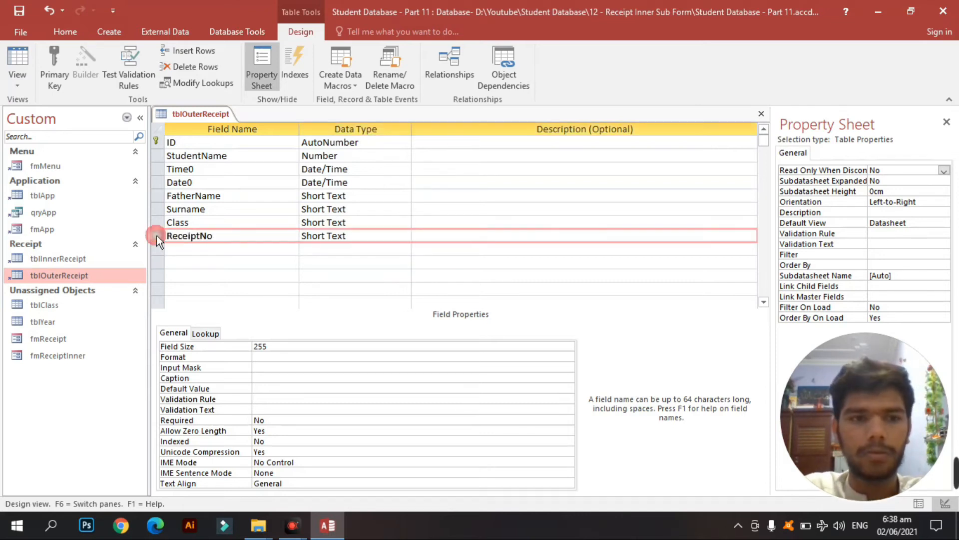
{"action": "left_click_drag", "start_coordinate": [157, 235], "coordinate": [159, 150]}
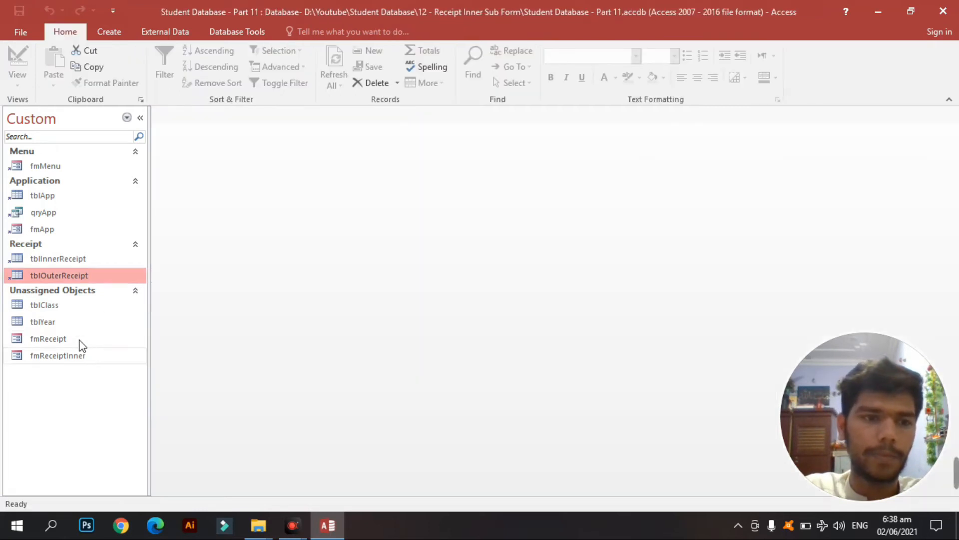
Step: Open fmReceipt in Design View and show the list of fields available to it
{"action": "right_click", "coordinate": [81, 340]}
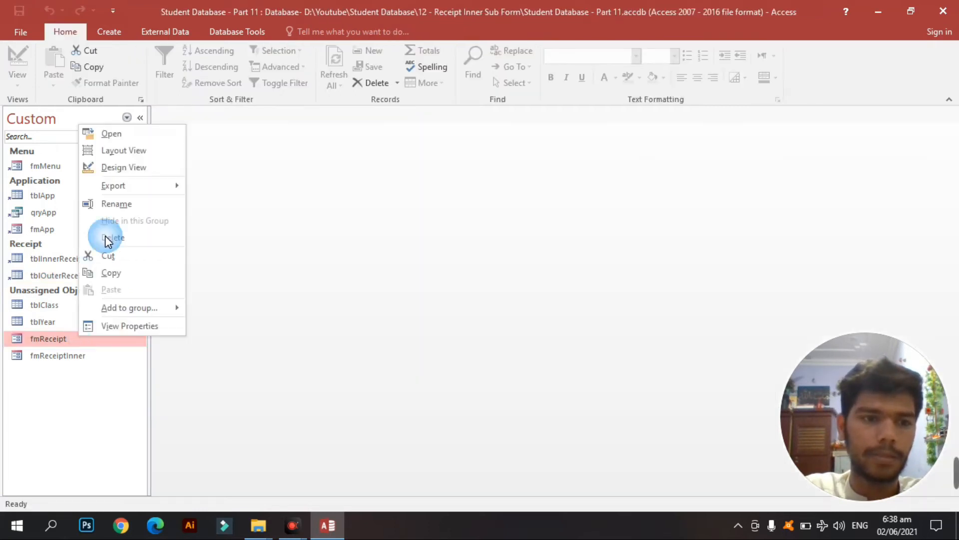
{"action": "left_click", "coordinate": [125, 166]}
{"action": "left_click", "coordinate": [680, 74]}
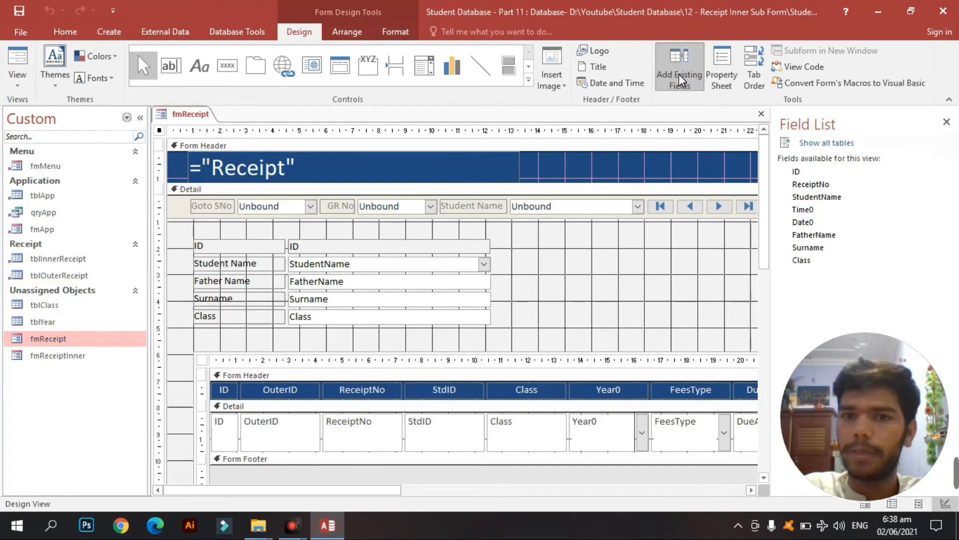
{"action": "left_click_drag", "start_coordinate": [820, 187], "coordinate": [491, 250]}
{"action": "left_click", "coordinate": [666, 260]}
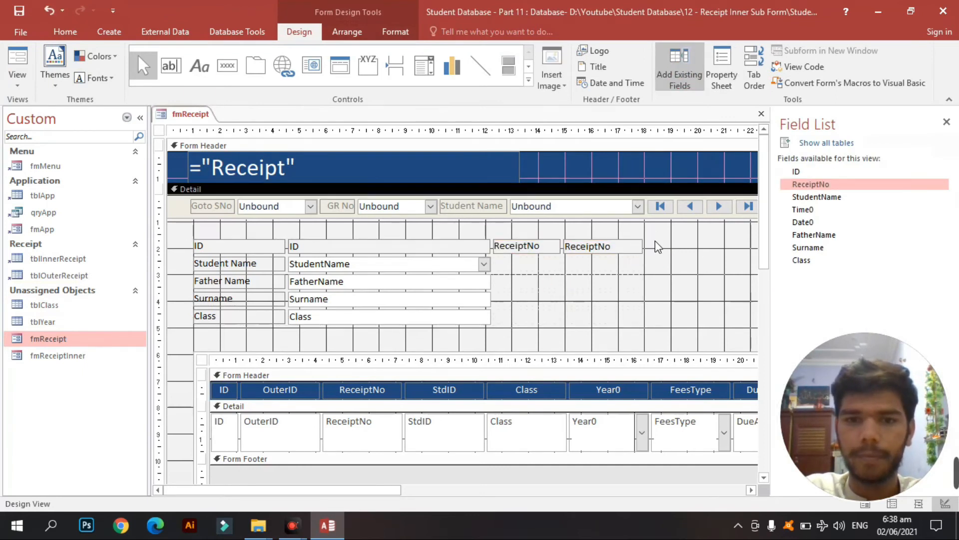
{"action": "left_click_drag", "start_coordinate": [656, 241], "coordinate": [518, 247]}
{"action": "key", "text": "Delete"}
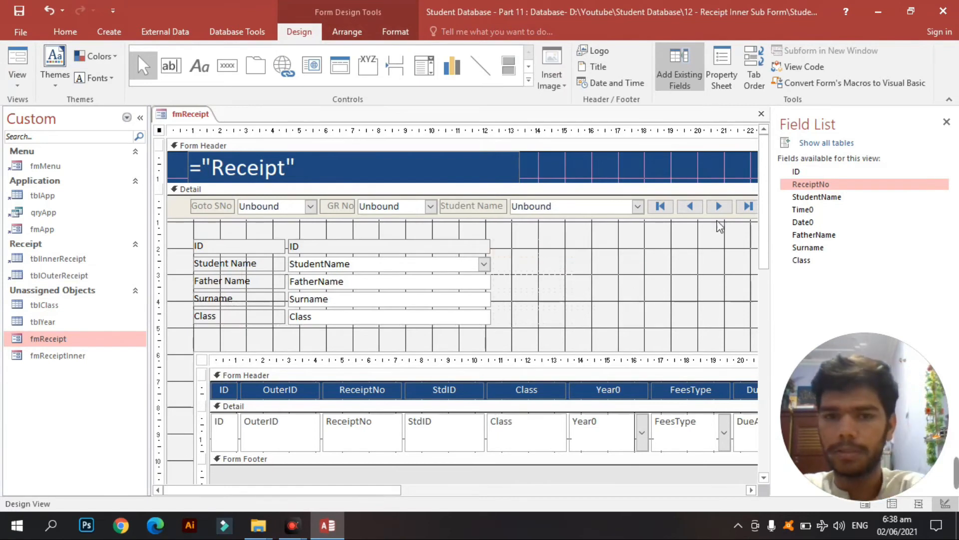
Step: Place the ReceiptNo field with its label to the right of the ID box and show the form in Form View
{"action": "left_click_drag", "start_coordinate": [809, 186], "coordinate": [544, 246]}
{"action": "left_click", "coordinate": [17, 65]}
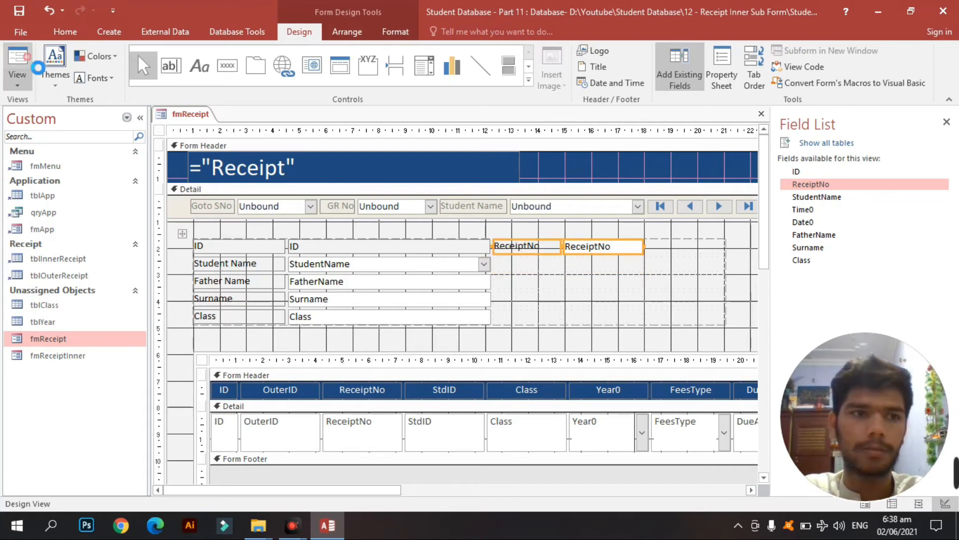
{"action": "left_click", "coordinate": [456, 86]}
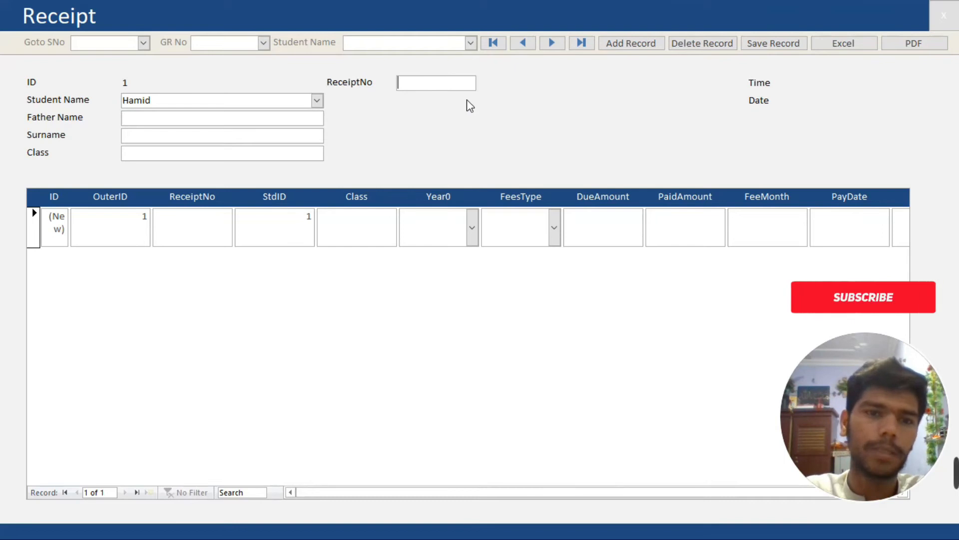
Step: Return fmReceipt to Design View and inspect the properties of the ReceiptNo label and text box
{"action": "right_click", "coordinate": [574, 113]}
{"action": "left_click", "coordinate": [621, 150]}
{"action": "left_click", "coordinate": [574, 245]}
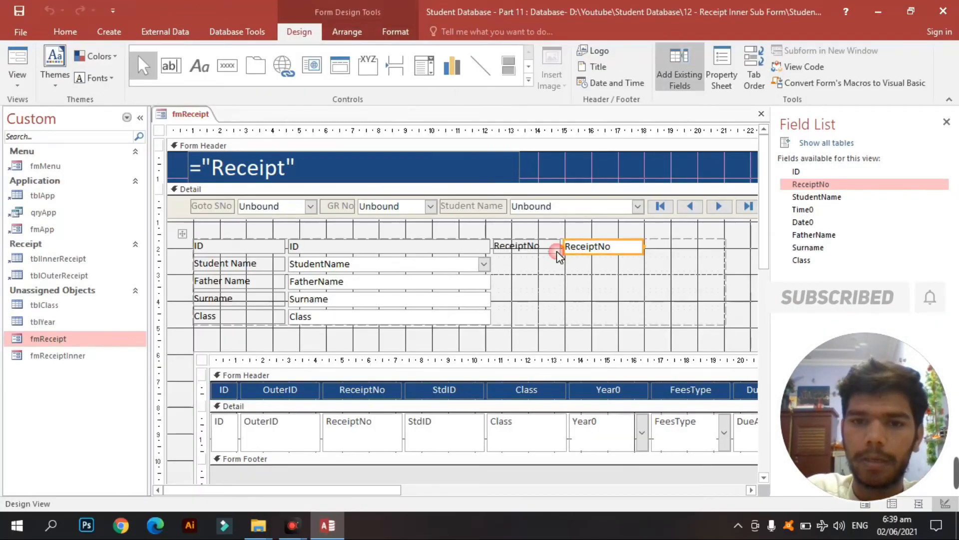
{"action": "left_click", "coordinate": [530, 246], "text": "shift"}
{"action": "left_click", "coordinate": [721, 70]}
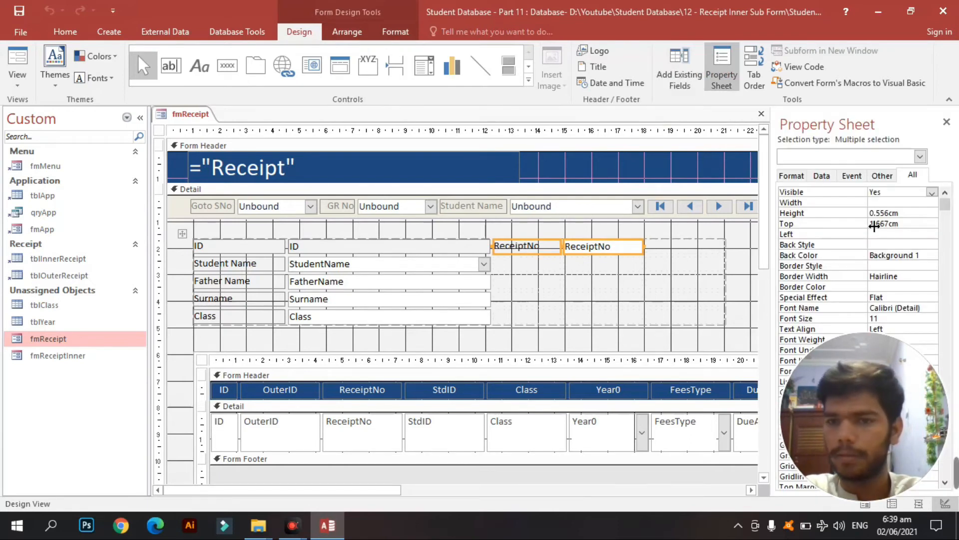
{"action": "left_click", "coordinate": [678, 230]}
{"action": "left_click", "coordinate": [621, 243]}
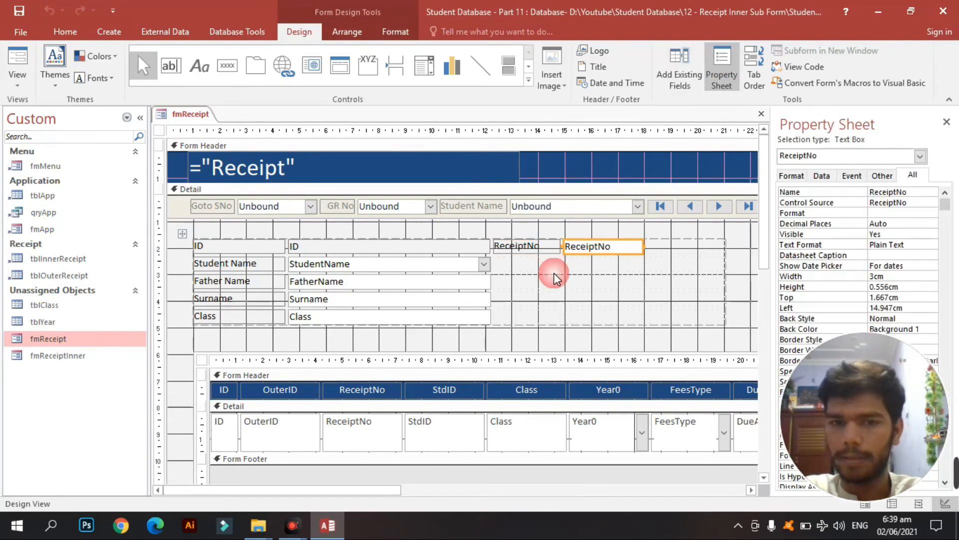
Step: Review the master and child field links of the fmReceiptInner subform
{"action": "left_click", "coordinate": [635, 353]}
{"action": "left_click", "coordinate": [920, 235]}
{"action": "left_click", "coordinate": [933, 234]}
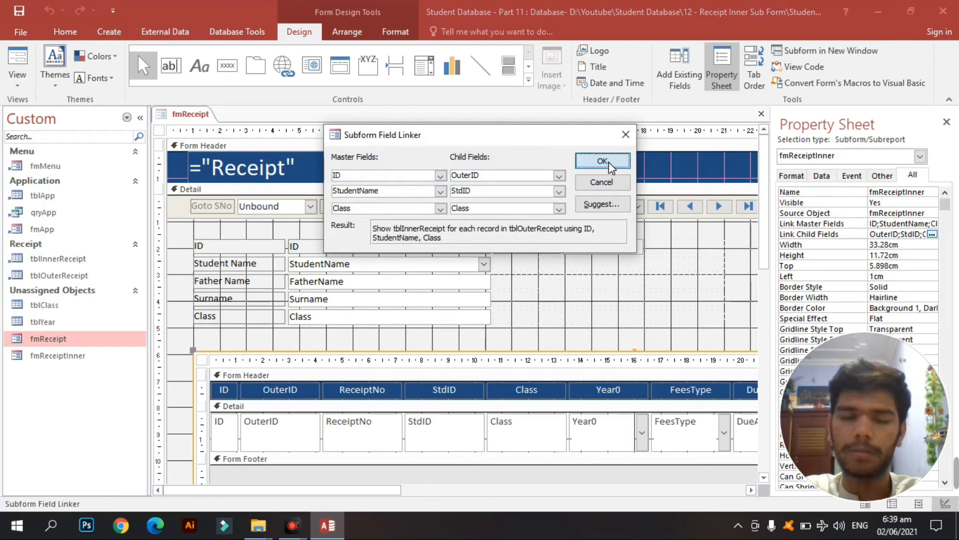
{"action": "left_click", "coordinate": [603, 161]}
Step: Delete the ReceiptNo label and text box from the fmReceiptInner subform and check the form in Form View
{"action": "left_click", "coordinate": [637, 248]}
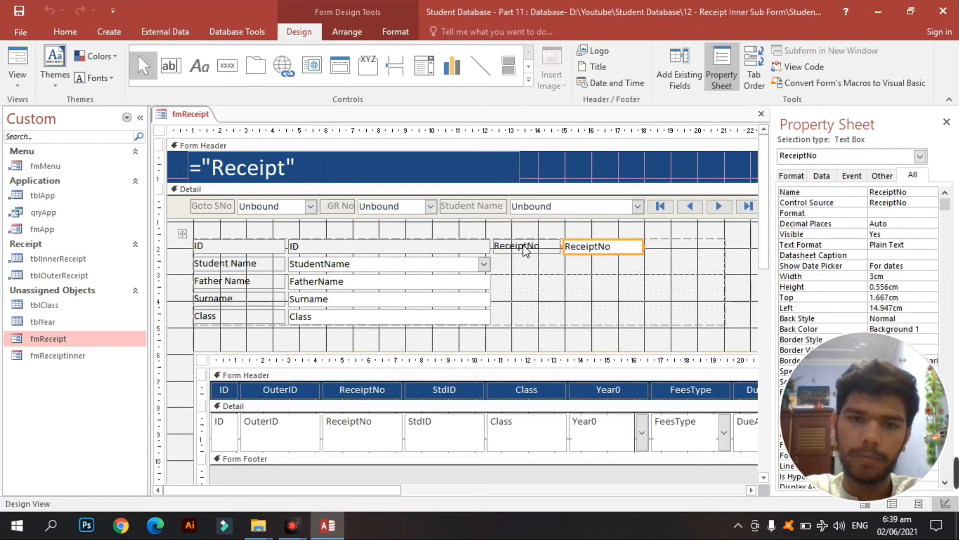
{"action": "left_click", "coordinate": [530, 249], "text": "shift"}
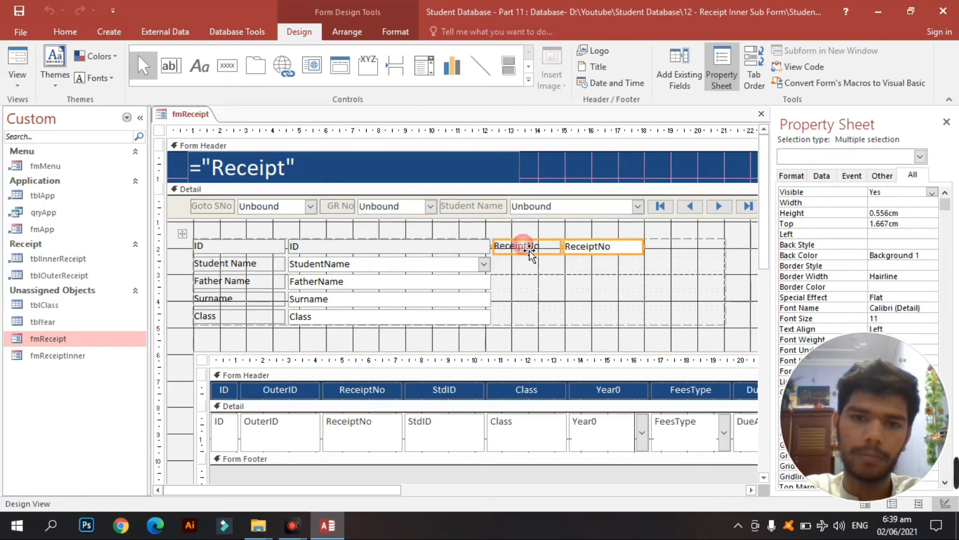
{"action": "left_click", "coordinate": [447, 442]}
{"action": "left_click", "coordinate": [344, 424]}
{"action": "left_click", "coordinate": [380, 390], "text": "shift"}
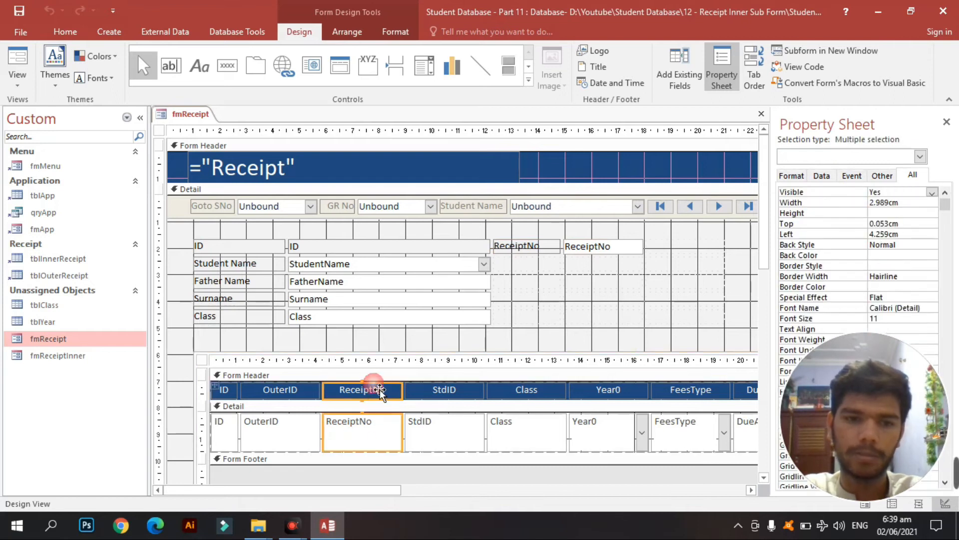
{"action": "key", "text": "Delete"}
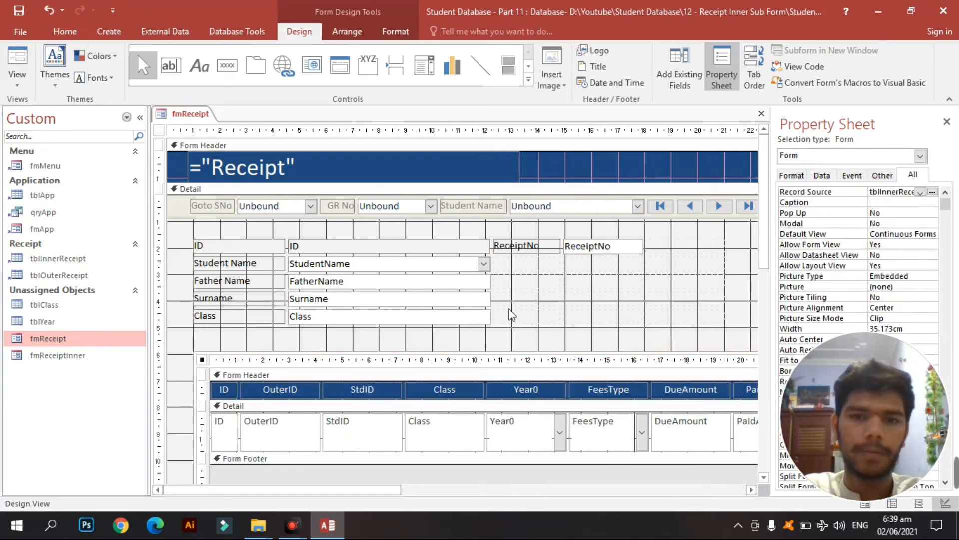
{"action": "left_click", "coordinate": [14, 64]}
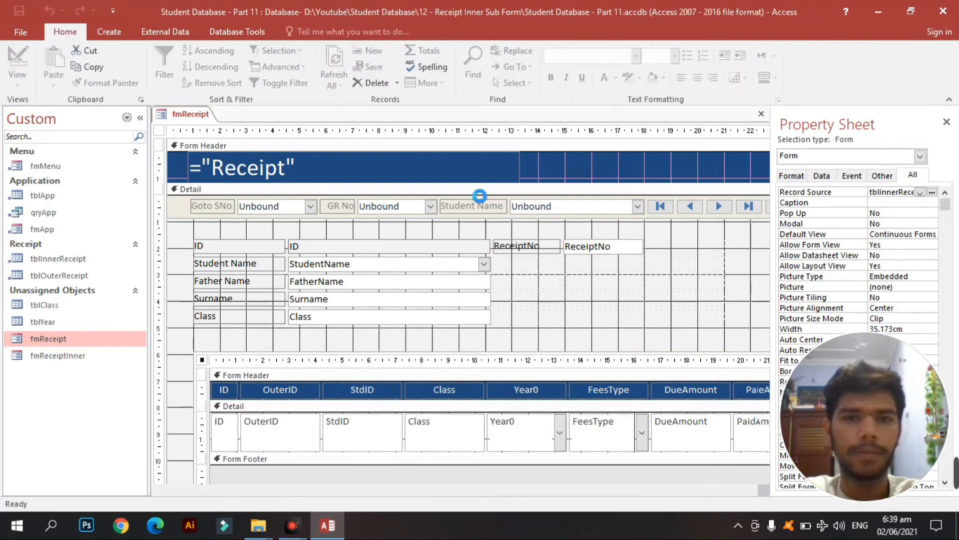
{"action": "left_click", "coordinate": [423, 84]}
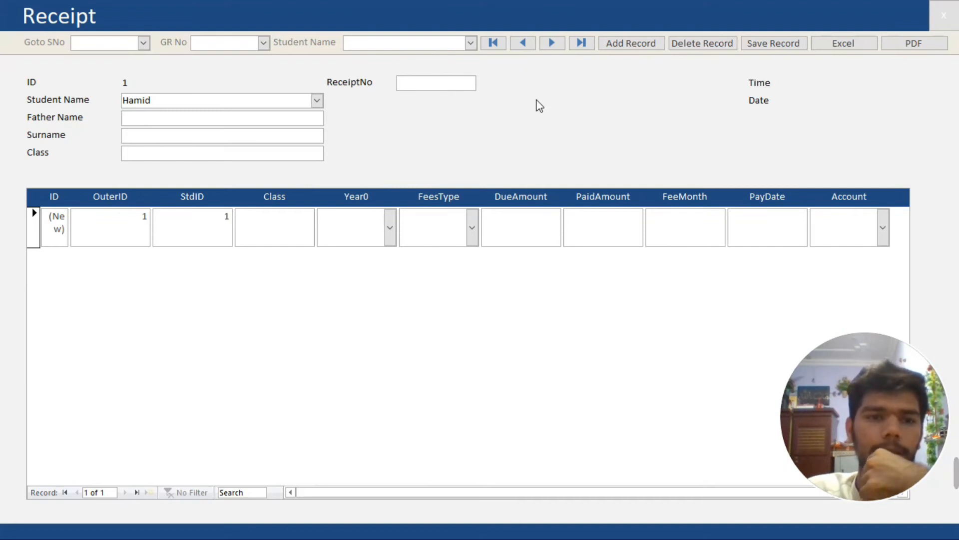
Step: In Design View, replace the Class link of the fmReceiptInner subform with master field ReceiptNo linked to child field ReceiptNo
{"action": "right_click", "coordinate": [566, 119]}
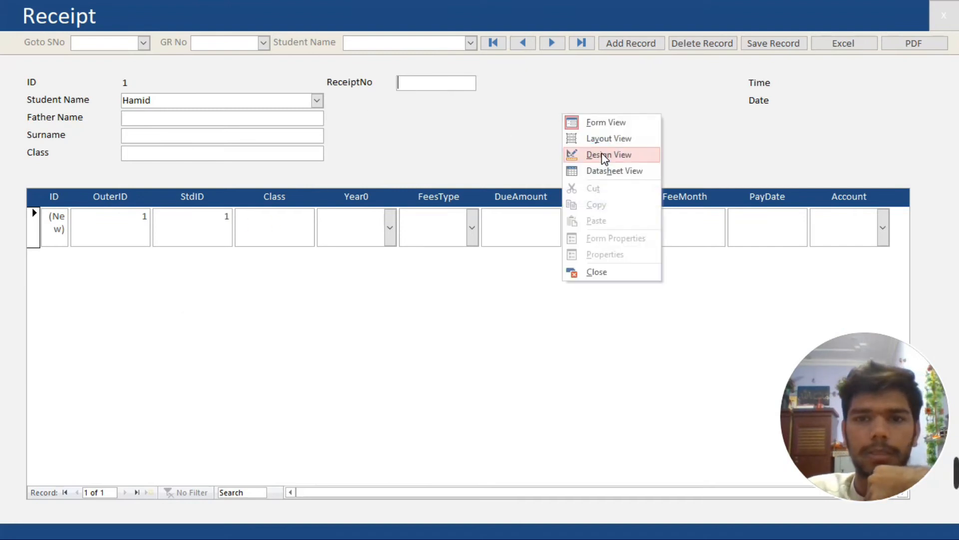
{"action": "left_click", "coordinate": [591, 152]}
{"action": "left_click", "coordinate": [617, 356]}
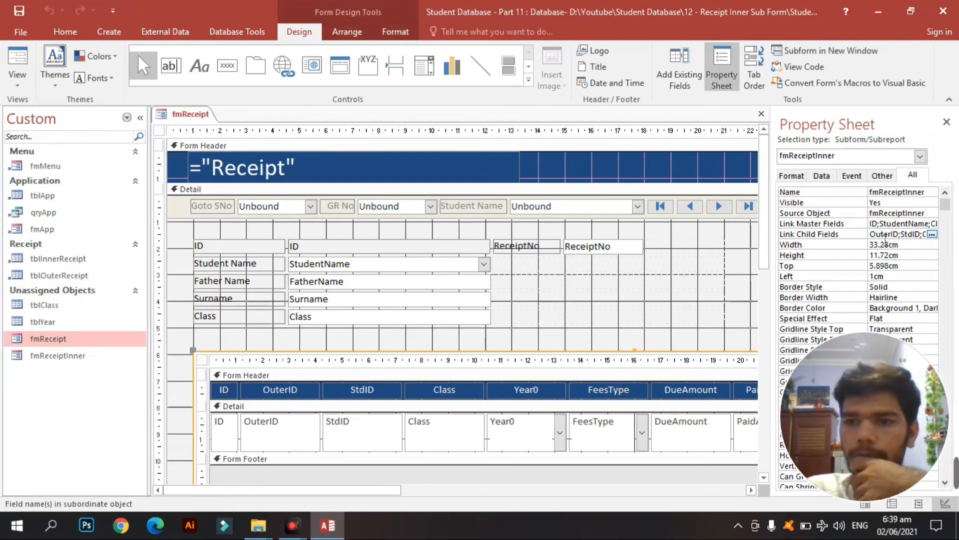
{"action": "left_click_drag", "start_coordinate": [881, 227], "coordinate": [928, 226]}
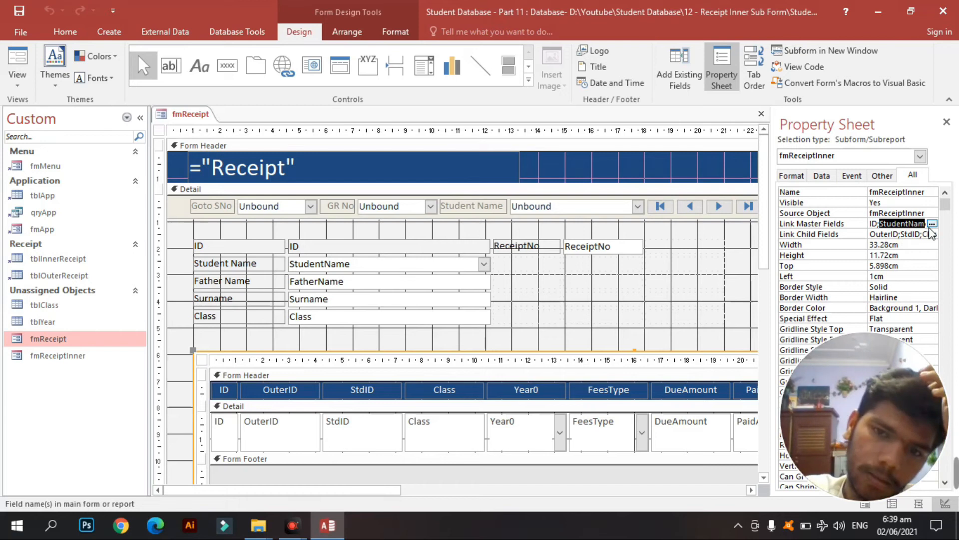
{"action": "left_click", "coordinate": [933, 224]}
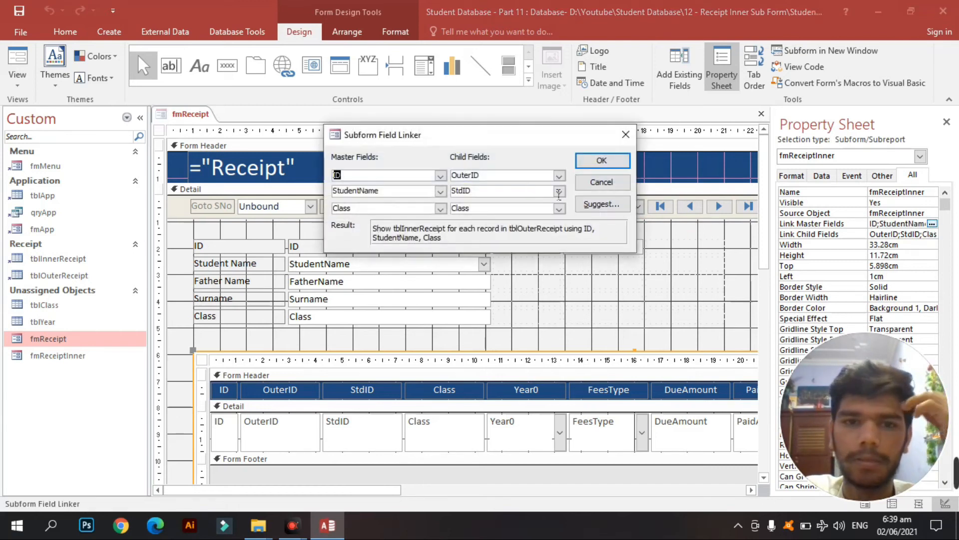
{"action": "left_click", "coordinate": [440, 208]}
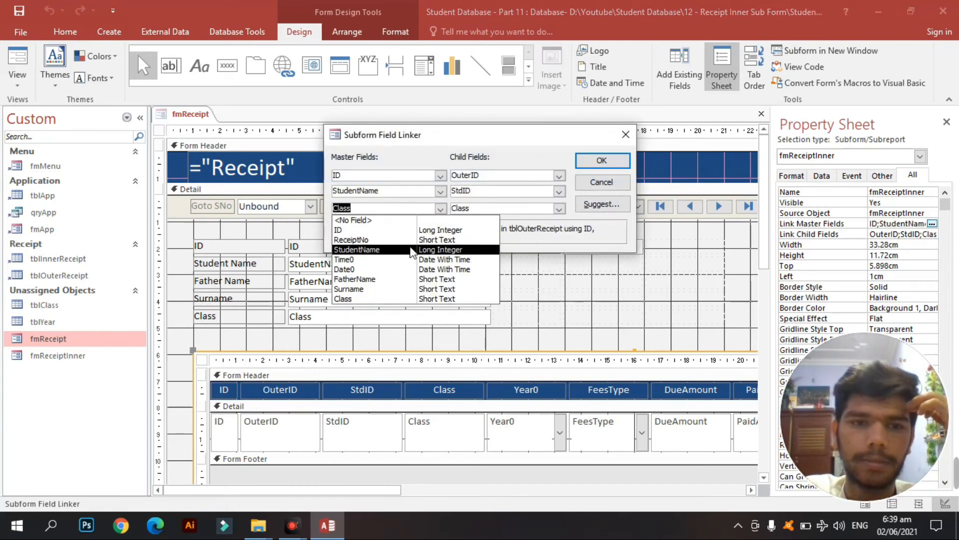
{"action": "left_click", "coordinate": [420, 240]}
{"action": "left_click", "coordinate": [559, 208]}
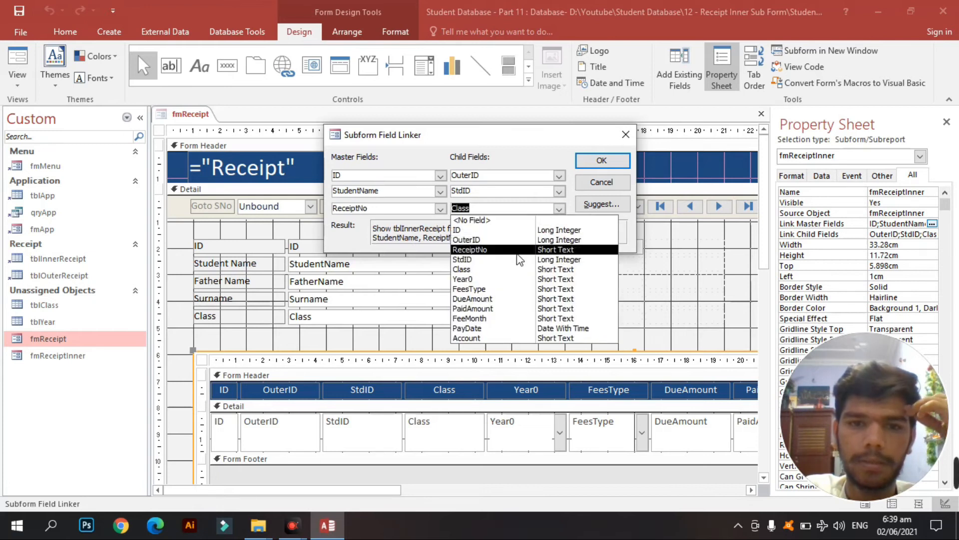
{"action": "left_click", "coordinate": [514, 249]}
{"action": "left_click", "coordinate": [602, 160]}
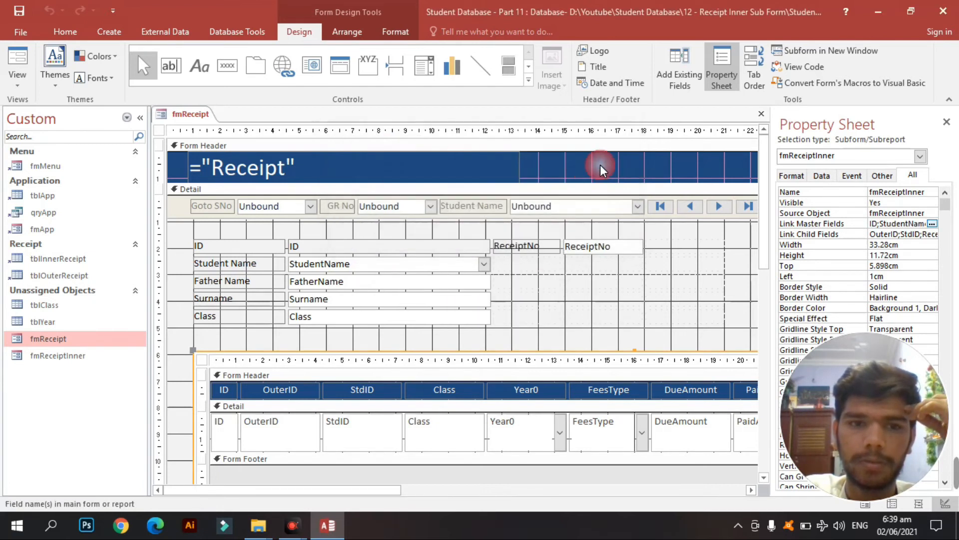
Step: Show the Receipt form in Form View and check the Account and Class fields of the subform's new row
{"action": "left_click", "coordinate": [15, 57]}
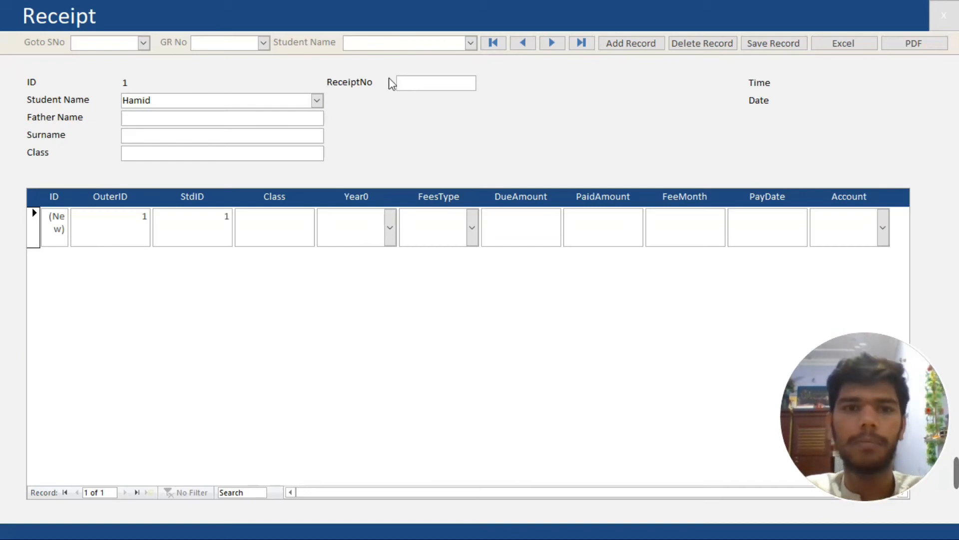
{"action": "left_click", "coordinate": [887, 229]}
{"action": "left_click", "coordinate": [884, 228]}
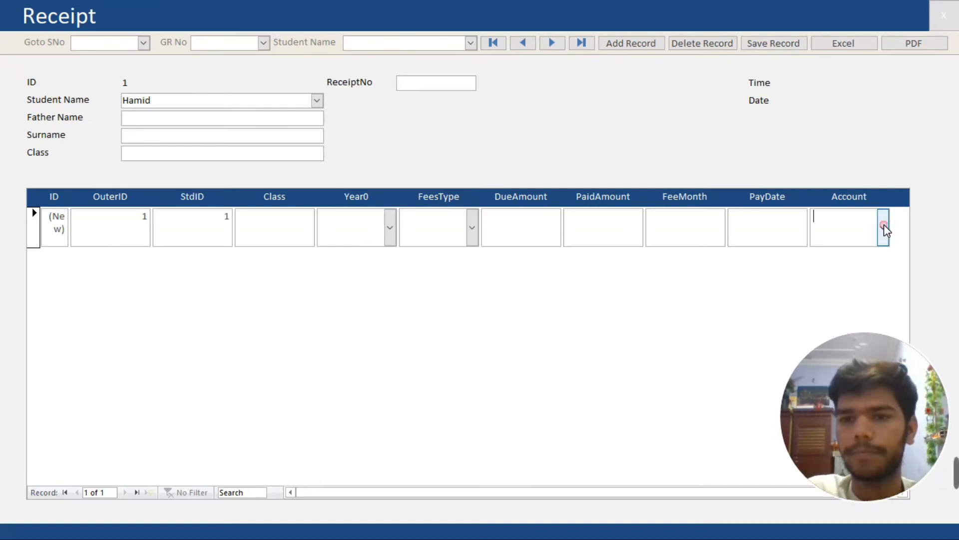
{"action": "left_click", "coordinate": [276, 233]}
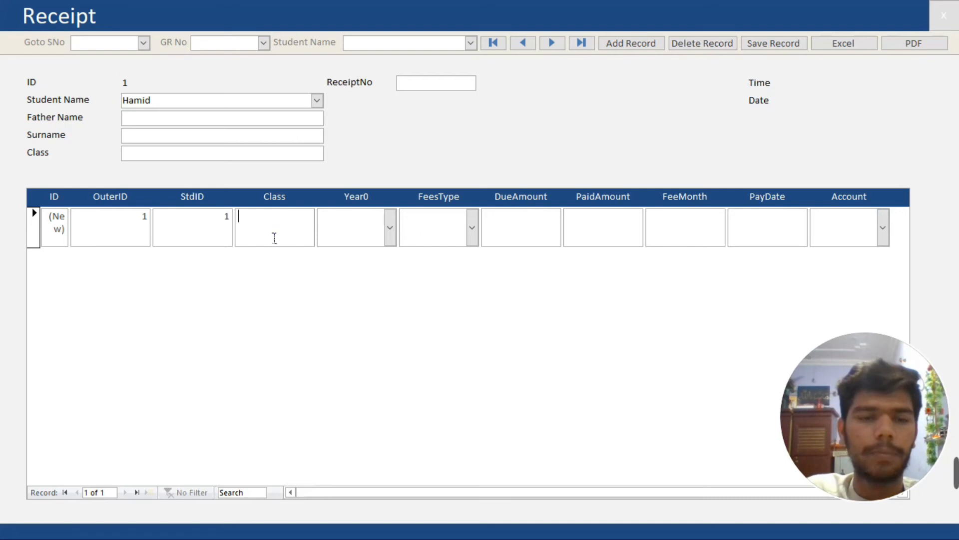
Step: Inspect the Class control of fmReceipt in Design View and check the Class, Surname and Student Name fields in Form View
{"action": "left_click", "coordinate": [229, 152]}
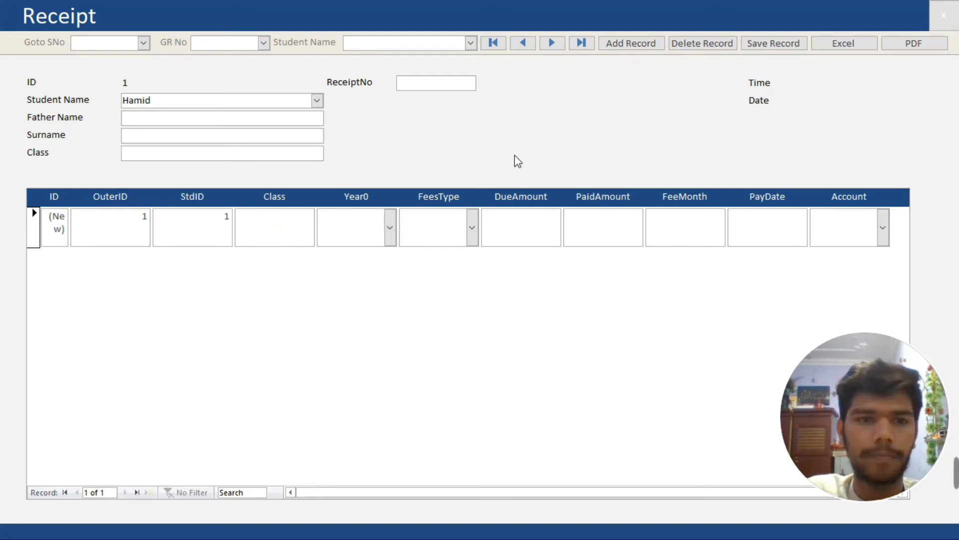
{"action": "right_click", "coordinate": [551, 118]}
{"action": "left_click", "coordinate": [583, 163]}
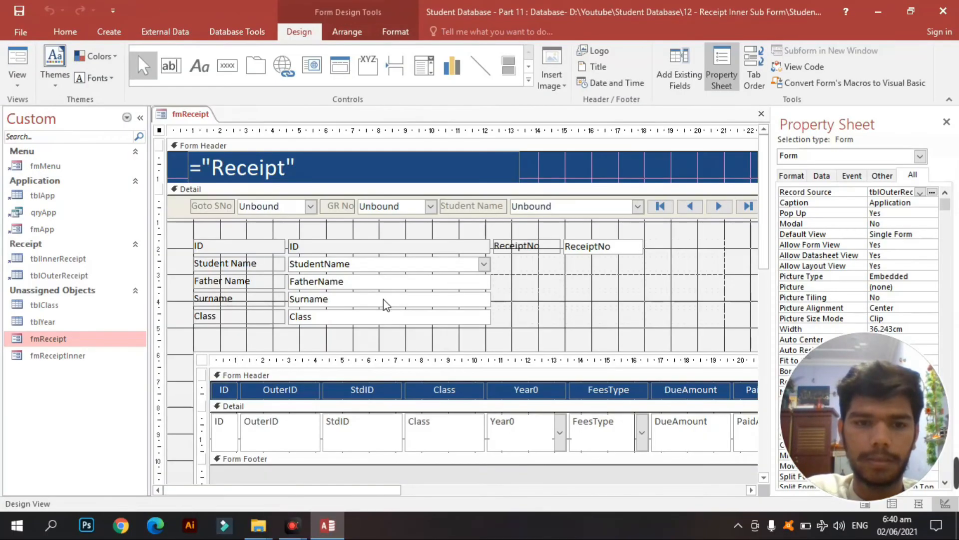
{"action": "left_click", "coordinate": [281, 320]}
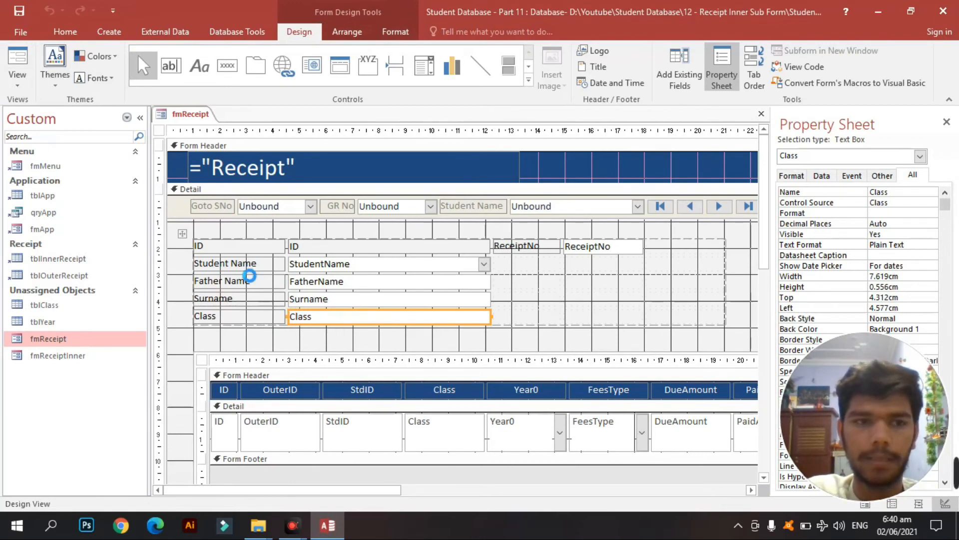
{"action": "left_click", "coordinate": [15, 59]}
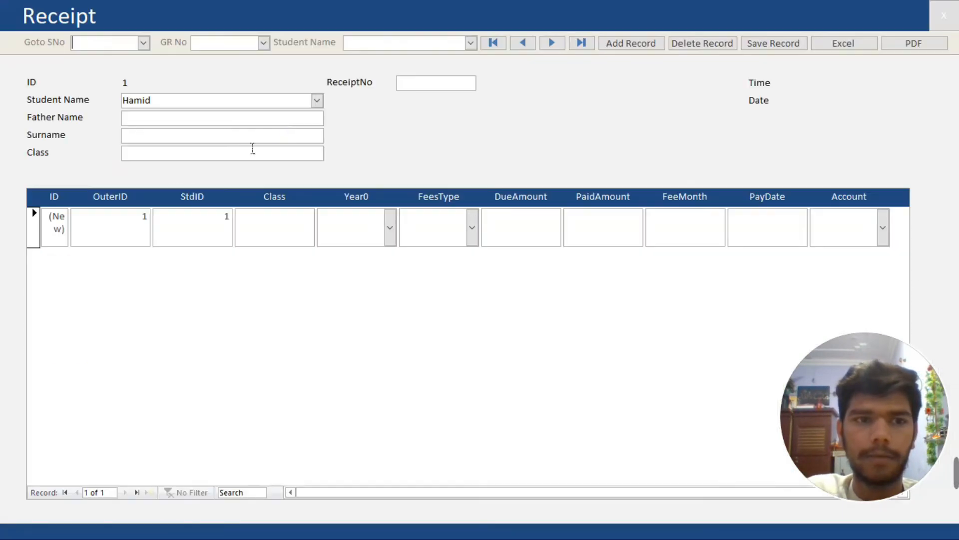
{"action": "left_click", "coordinate": [294, 138]}
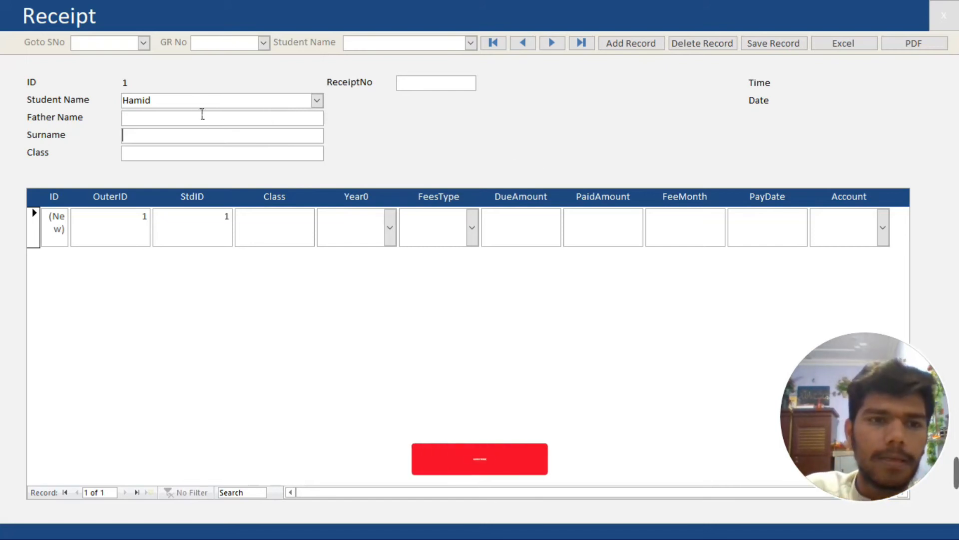
{"action": "double_click", "coordinate": [164, 104]}
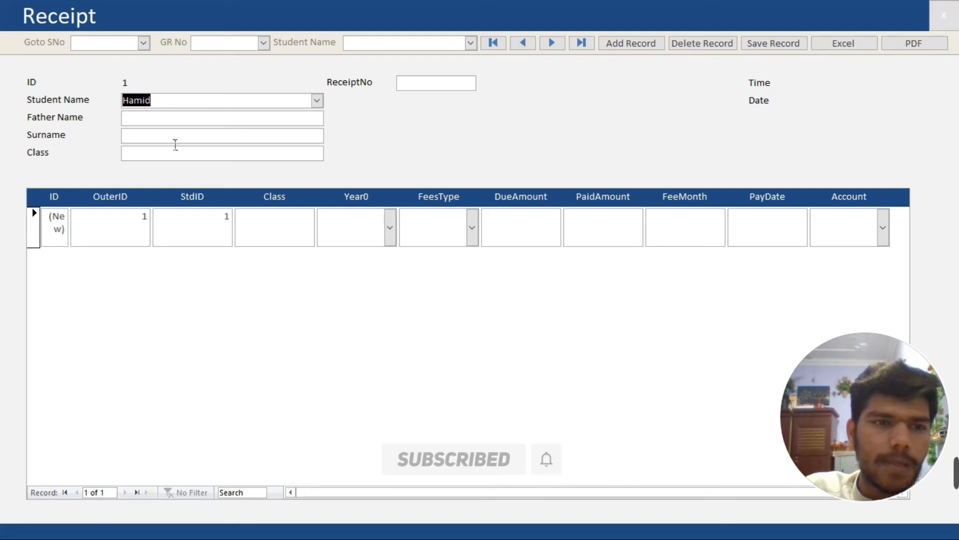
Step: In Design View, replace the StudentName–StdID link of the fmReceiptInner subform with master field Class linked to child field Class
{"action": "right_click", "coordinate": [558, 128]}
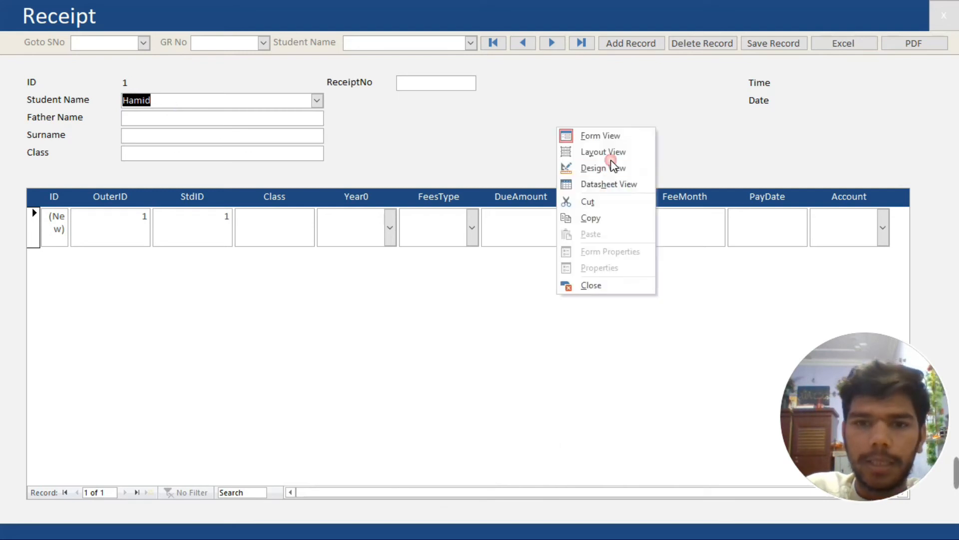
{"action": "left_click", "coordinate": [614, 168]}
{"action": "left_click", "coordinate": [344, 268]}
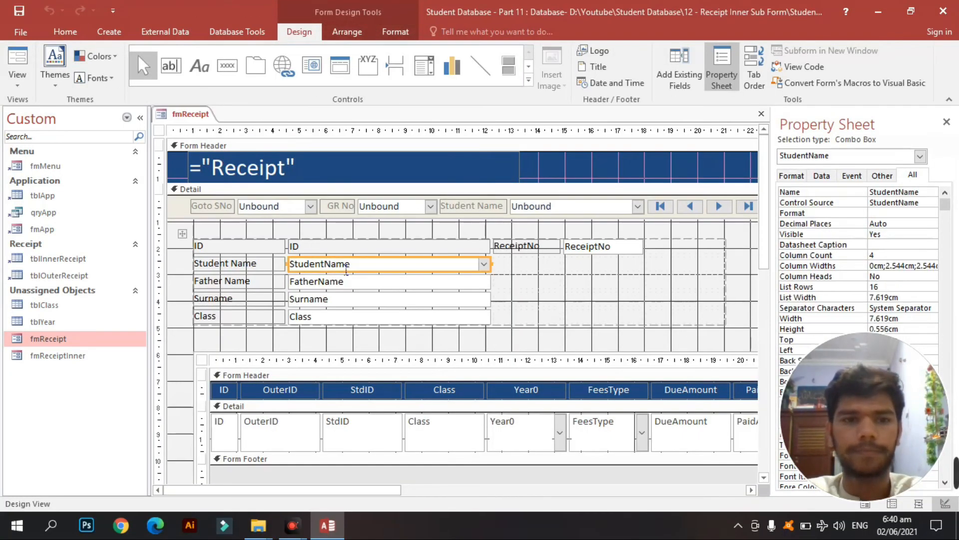
{"action": "left_click", "coordinate": [647, 376]}
{"action": "left_click", "coordinate": [897, 224]}
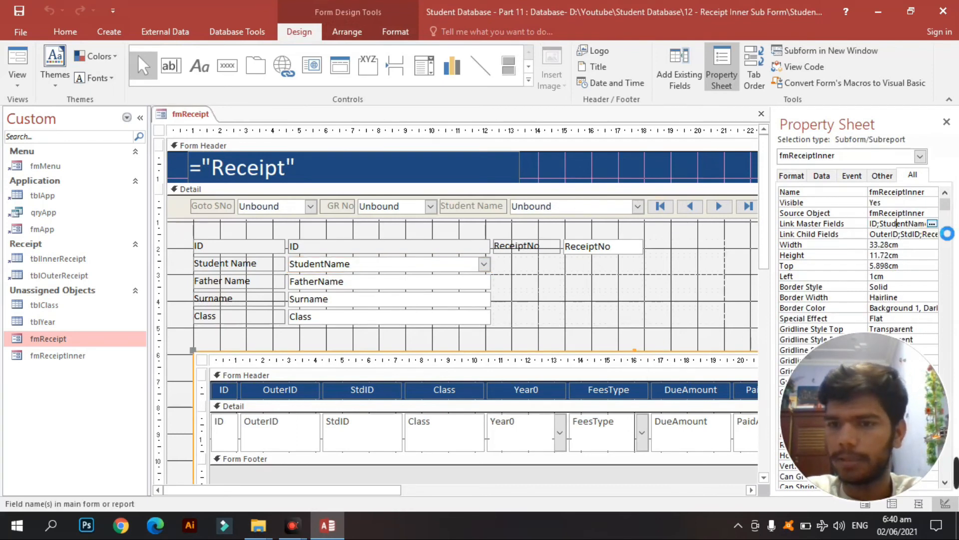
{"action": "left_click", "coordinate": [440, 192]}
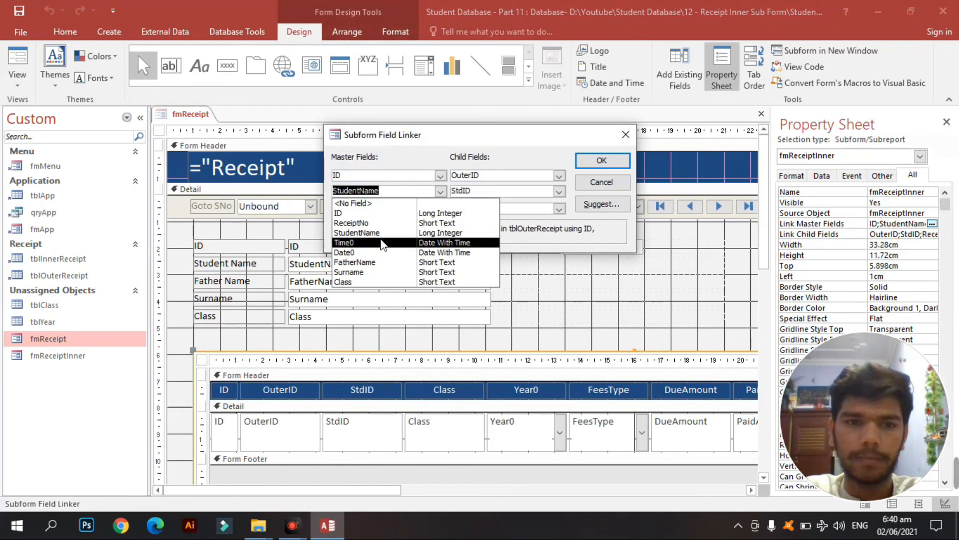
{"action": "left_click", "coordinate": [489, 229]}
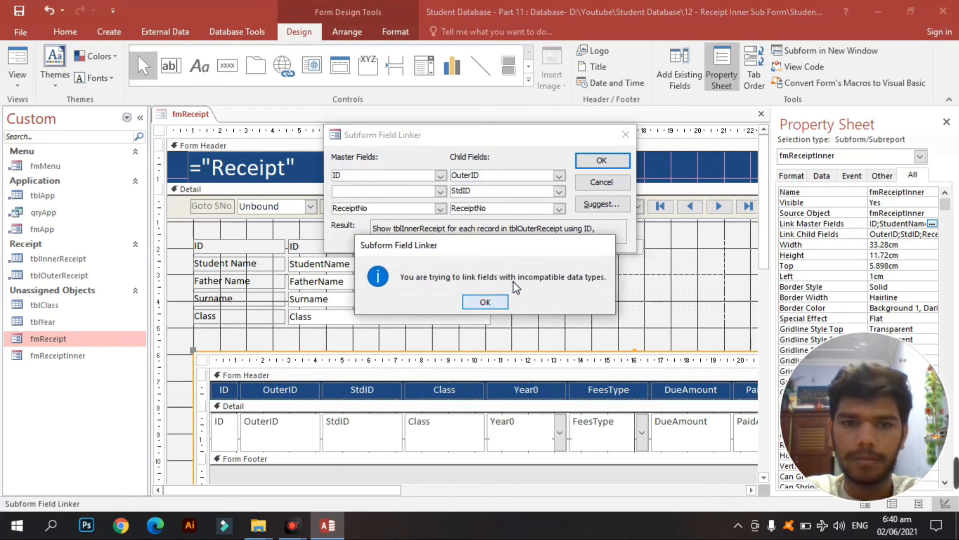
{"action": "left_click", "coordinate": [495, 299]}
{"action": "left_click", "coordinate": [559, 191]}
{"action": "left_click", "coordinate": [462, 253]}
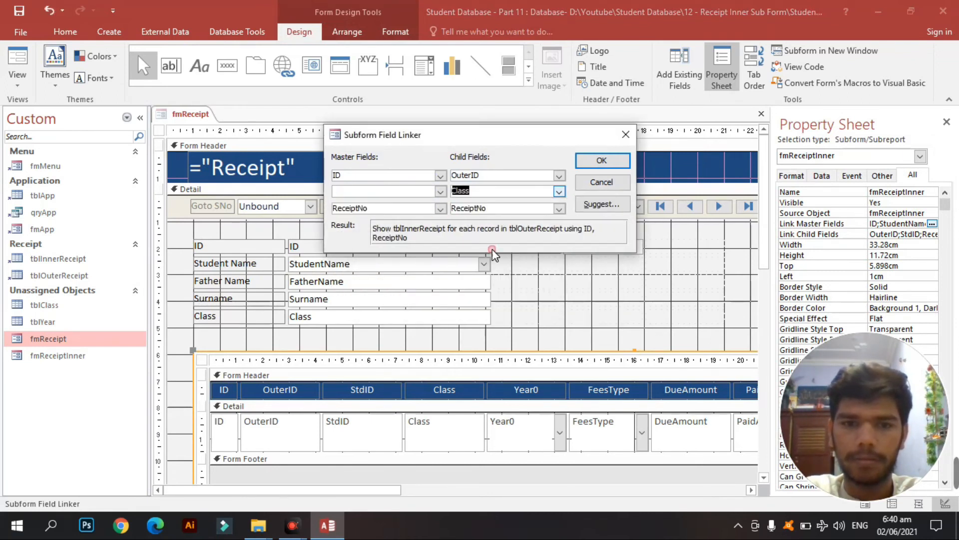
{"action": "left_click", "coordinate": [440, 191]}
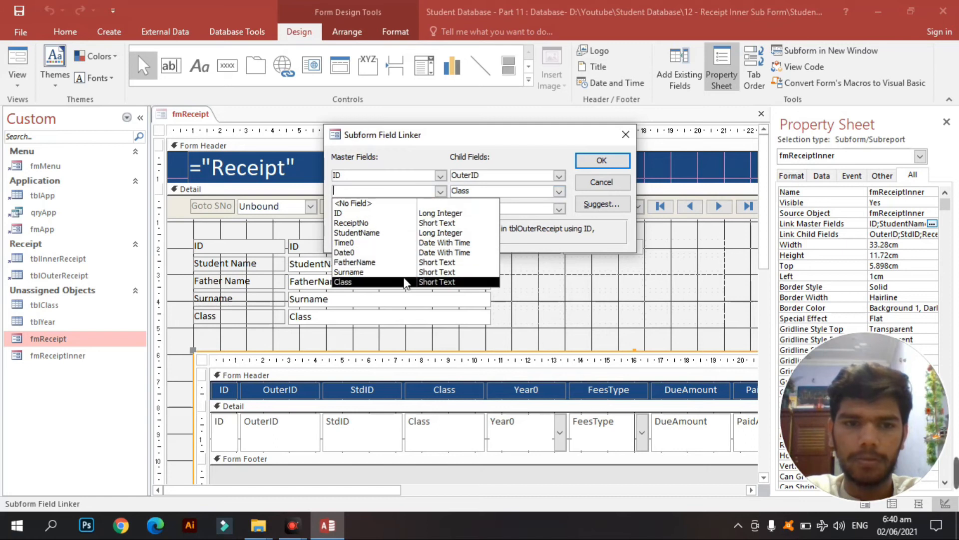
{"action": "left_click", "coordinate": [405, 281]}
{"action": "left_click", "coordinate": [601, 161]}
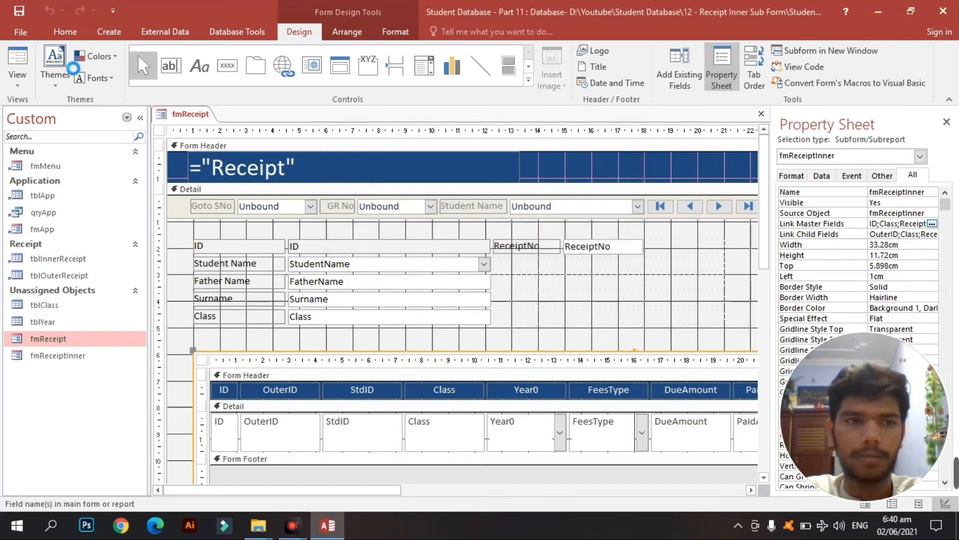
Step: Show the Receipt form in Form View and check the Student Name list, the ID and the subform's OuterID
{"action": "left_click", "coordinate": [33, 60]}
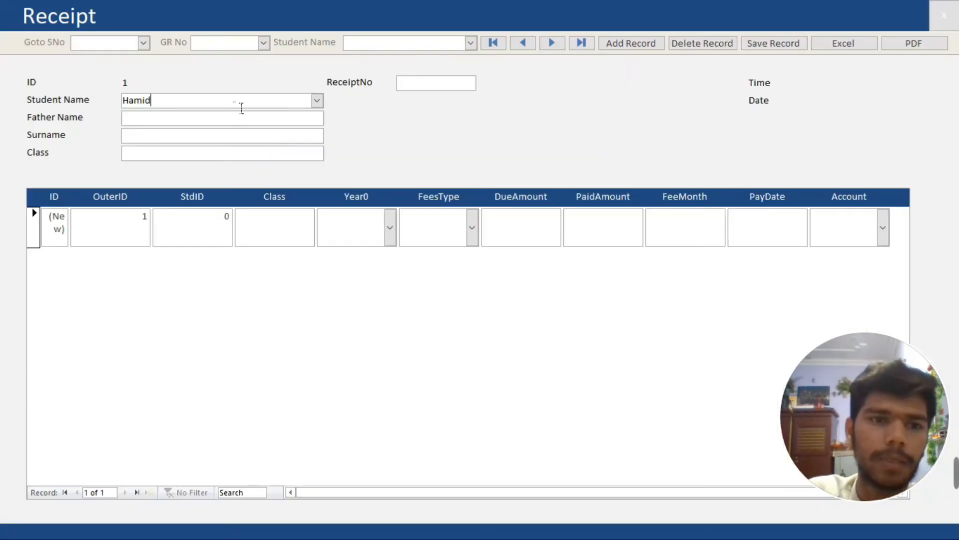
{"action": "left_click", "coordinate": [316, 101]}
{"action": "left_click", "coordinate": [317, 101]}
{"action": "left_click", "coordinate": [252, 158]}
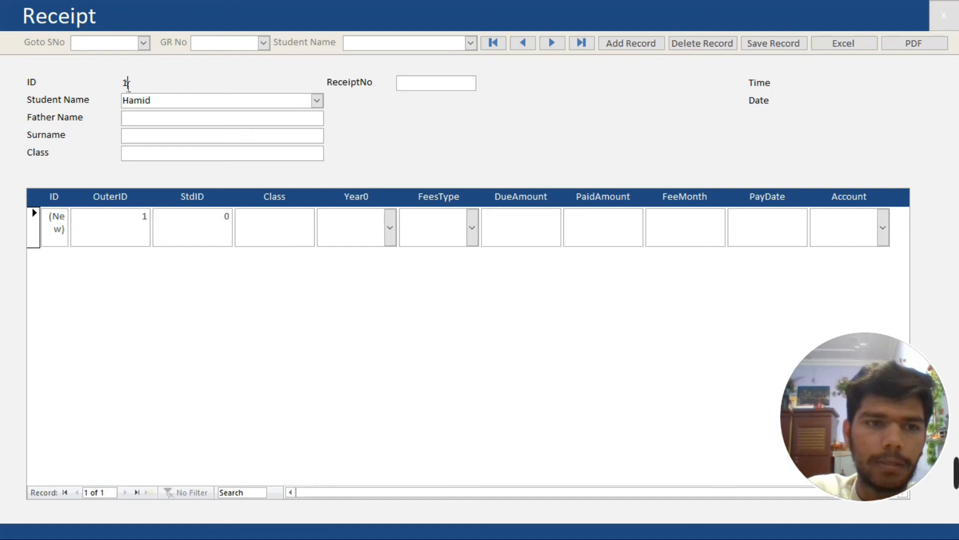
{"action": "double_click", "coordinate": [126, 83]}
{"action": "left_click", "coordinate": [139, 228]}
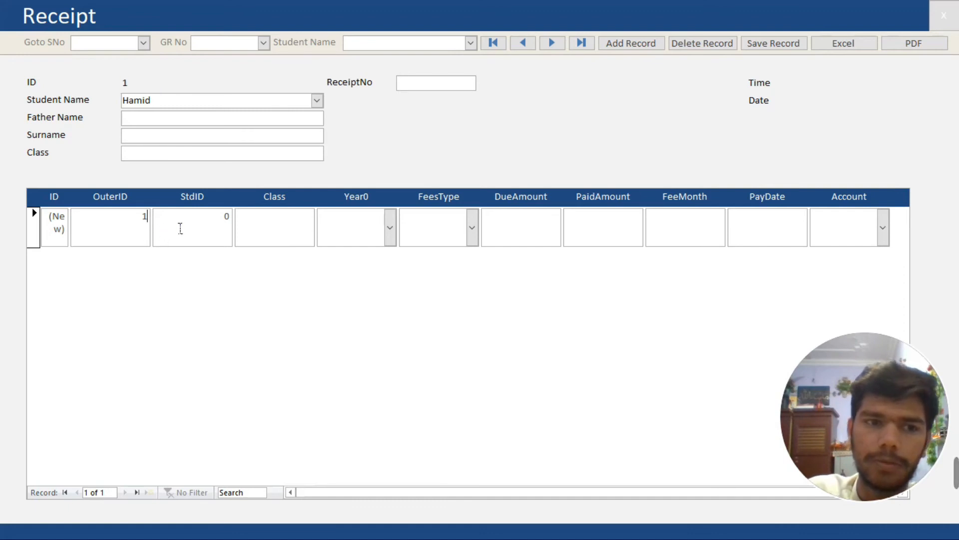
Step: Select the Class label and text box of fmReceipt in Design View, and close the form
{"action": "right_click", "coordinate": [501, 132]}
{"action": "left_click", "coordinate": [528, 165]}
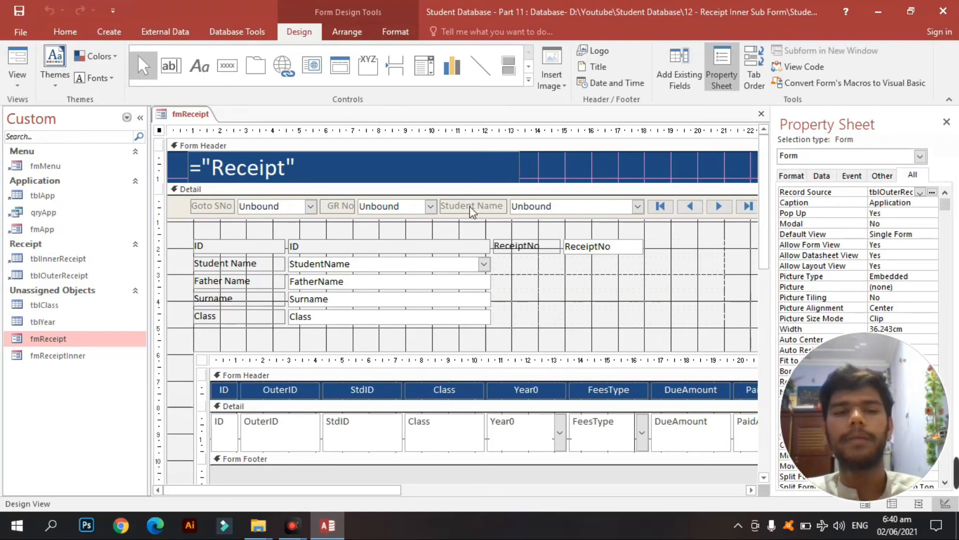
{"action": "left_click", "coordinate": [379, 318]}
{"action": "left_click", "coordinate": [239, 317]}
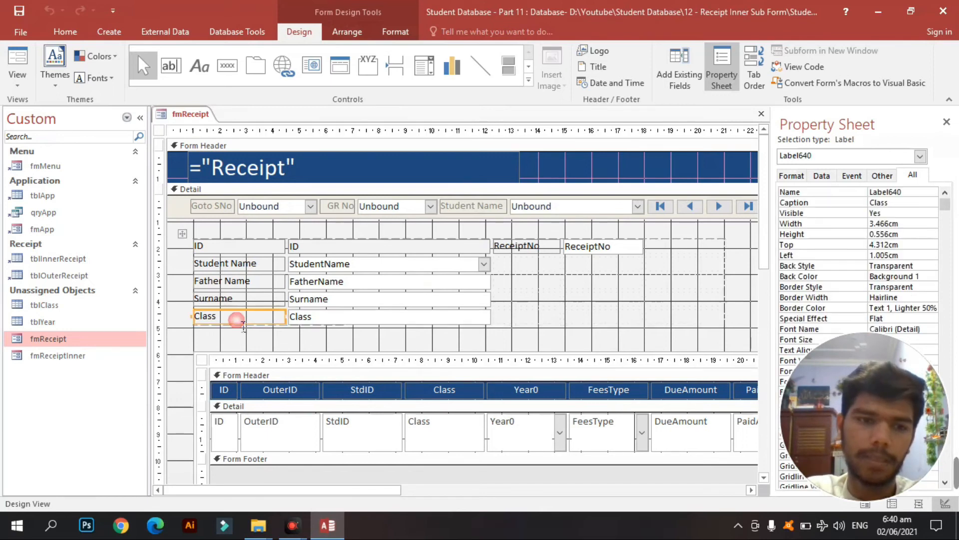
{"action": "left_click", "coordinate": [302, 320], "text": "shift"}
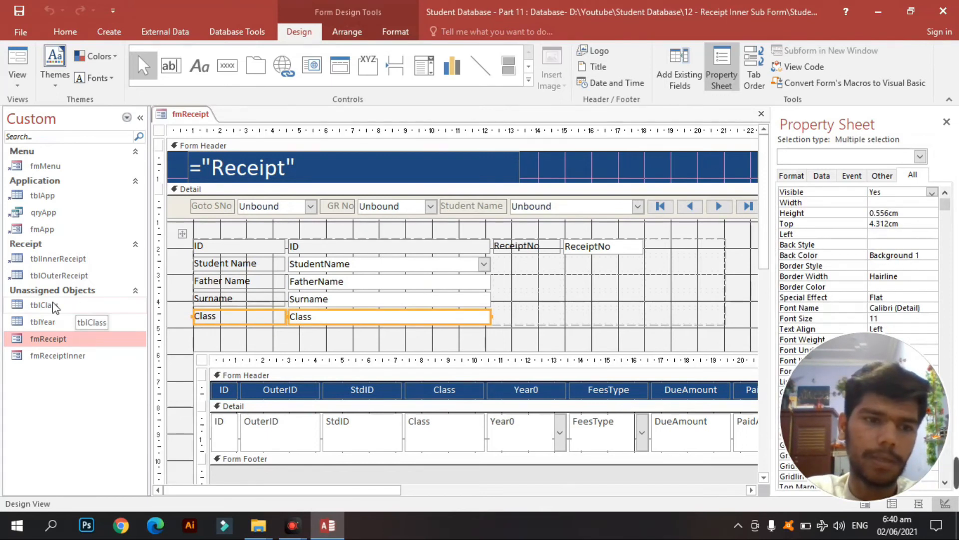
{"action": "key", "text": "ctrl+w"}
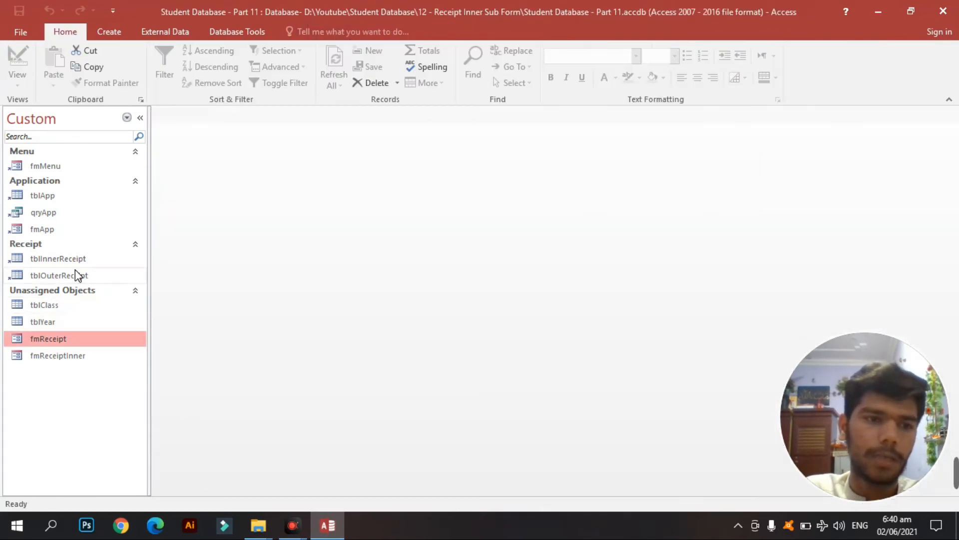
Step: Open tblOuterReceipt in Design View and start a Lookup Wizard for its Class field with tblClass as the source table
{"action": "right_click", "coordinate": [83, 275]}
{"action": "left_click", "coordinate": [127, 54]}
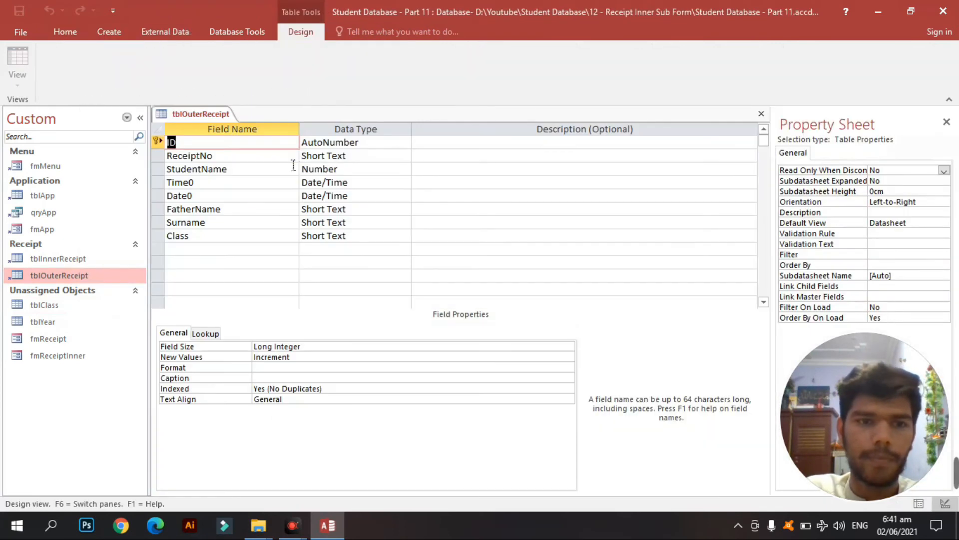
{"action": "left_click", "coordinate": [363, 236]}
{"action": "left_click", "coordinate": [405, 236]}
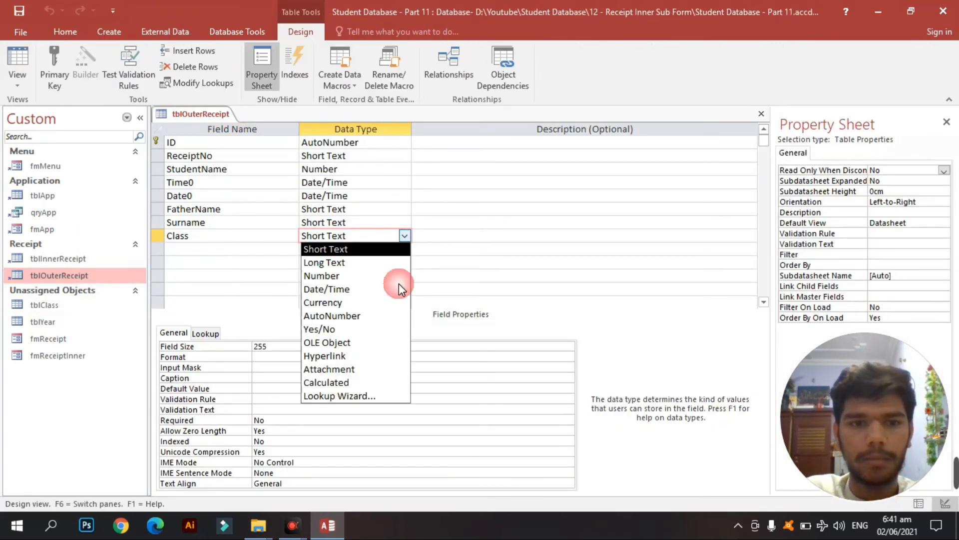
{"action": "left_click", "coordinate": [372, 396]}
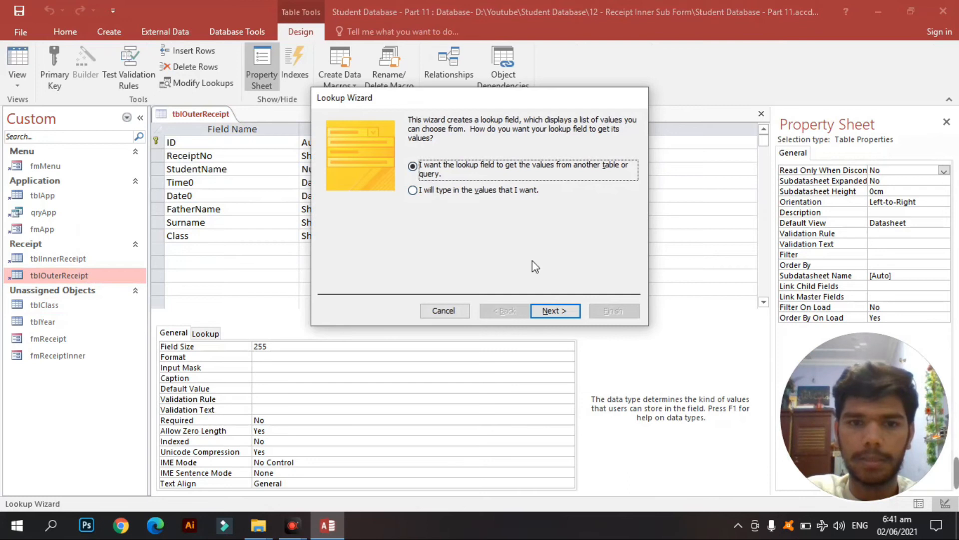
{"action": "left_click", "coordinate": [553, 311]}
{"action": "double_click", "coordinate": [452, 158]}
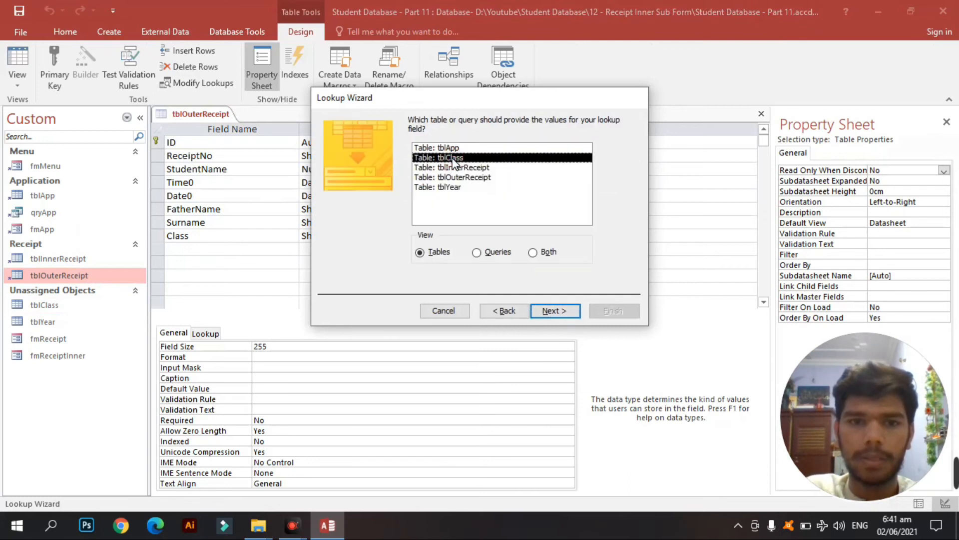
Step: Finish the lookup using the Class column sorted ascending by ID, and save the table to create the relationship
{"action": "left_click", "coordinate": [380, 224]}
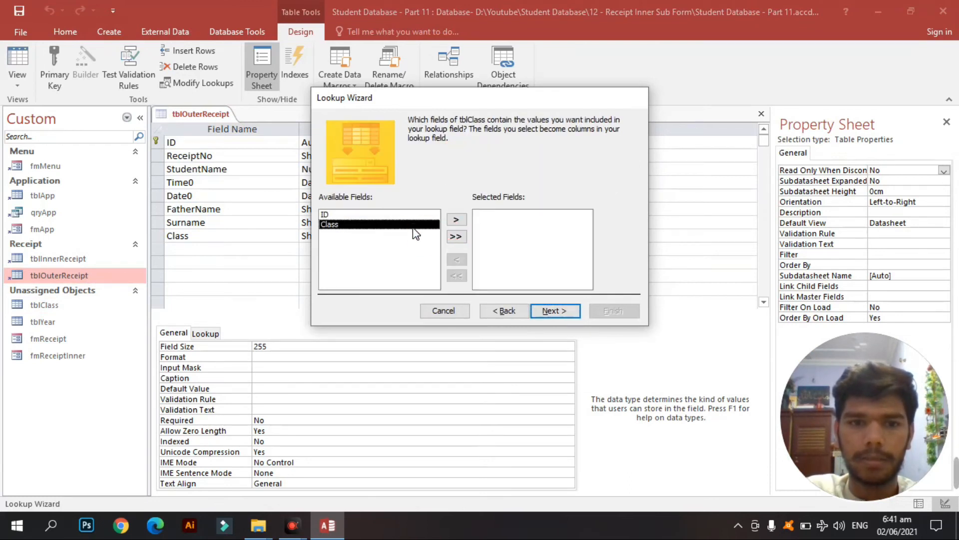
{"action": "double_click", "coordinate": [414, 225]}
{"action": "left_click", "coordinate": [555, 311]}
{"action": "left_click", "coordinate": [435, 165]}
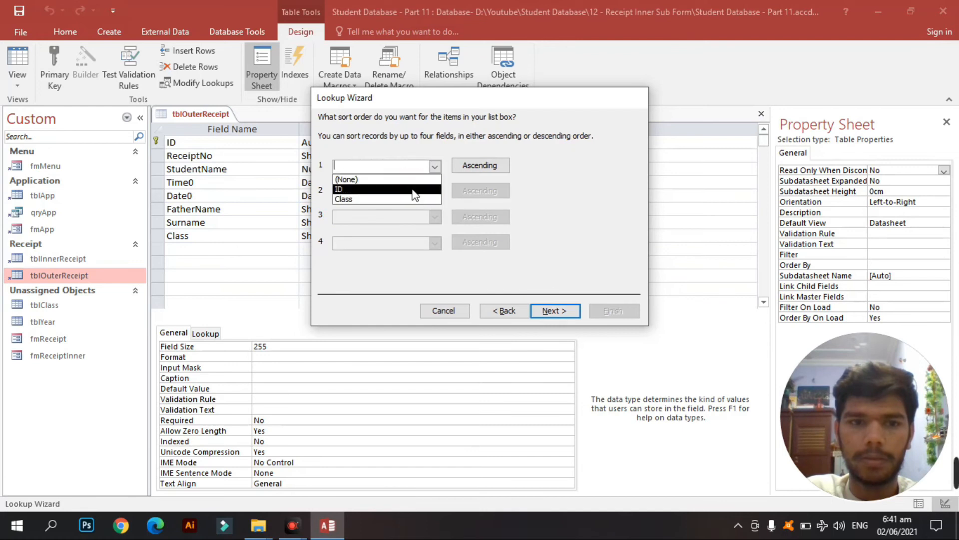
{"action": "left_click", "coordinate": [414, 190]}
{"action": "left_click", "coordinate": [555, 311]}
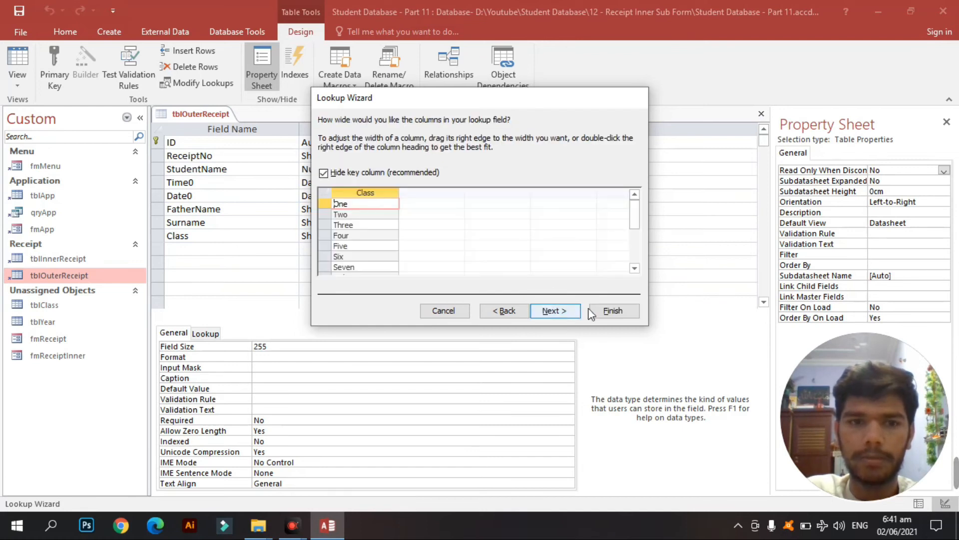
{"action": "left_click", "coordinate": [601, 312]}
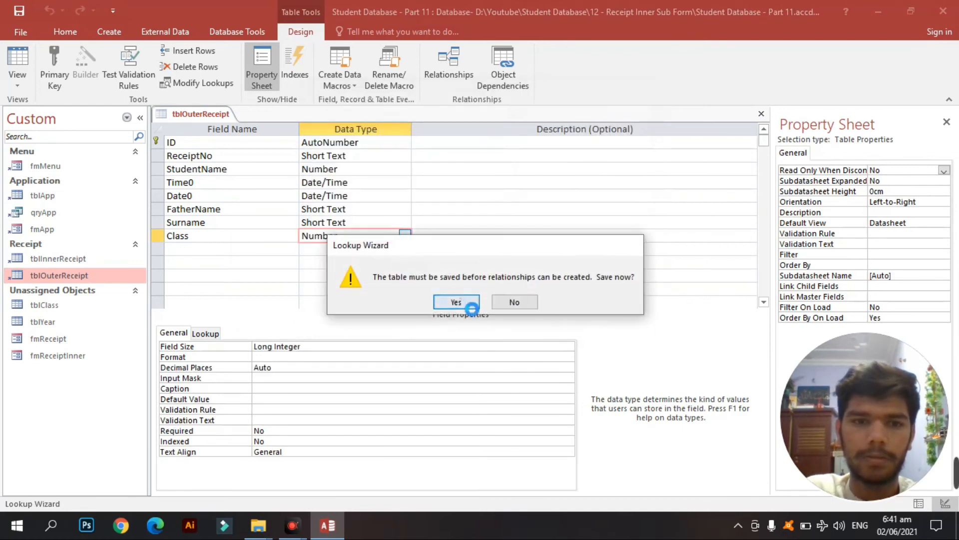
{"action": "left_click", "coordinate": [470, 305]}
{"action": "left_click", "coordinate": [456, 310]}
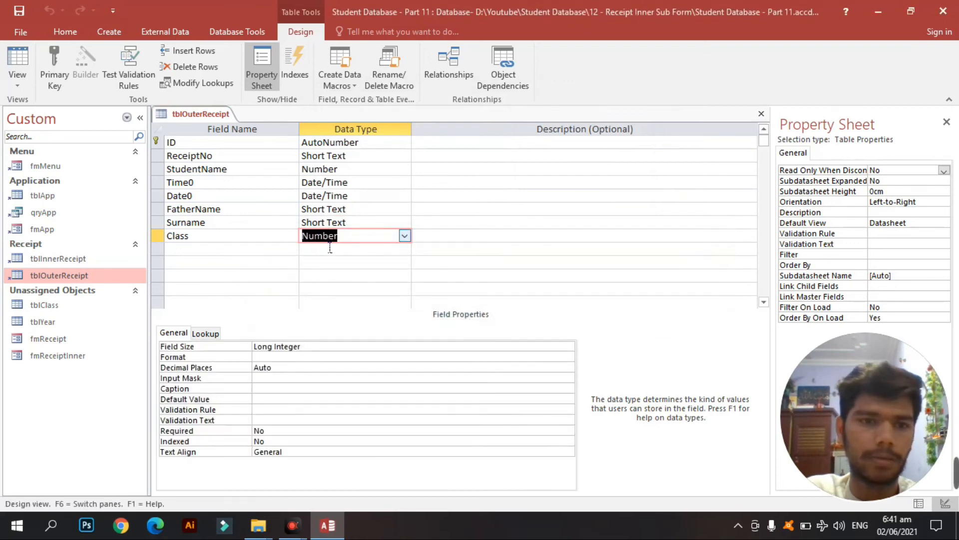
Step: Close tblOuterReceipt and open fmReceipt in Design View
{"action": "key", "text": "ctrl+w"}
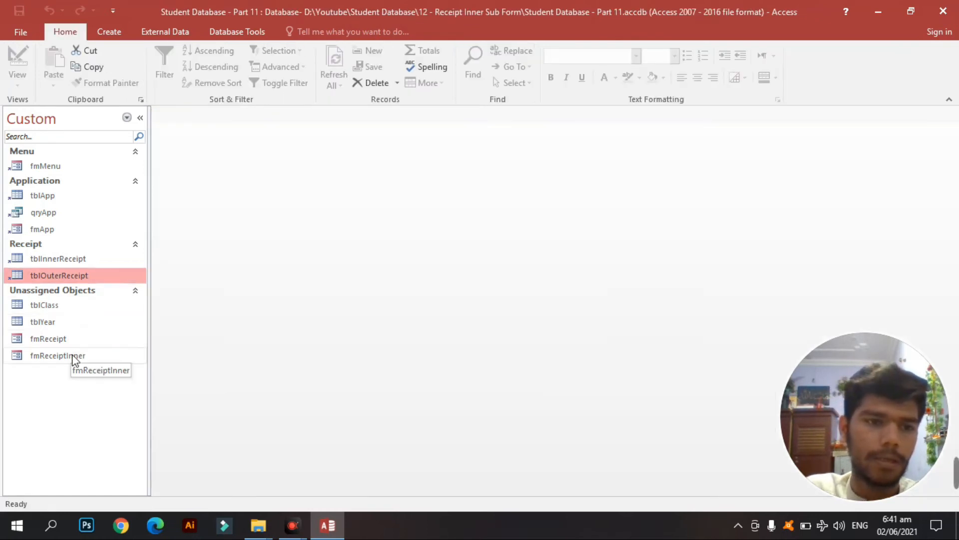
{"action": "right_click", "coordinate": [77, 339]}
{"action": "left_click", "coordinate": [130, 171]}
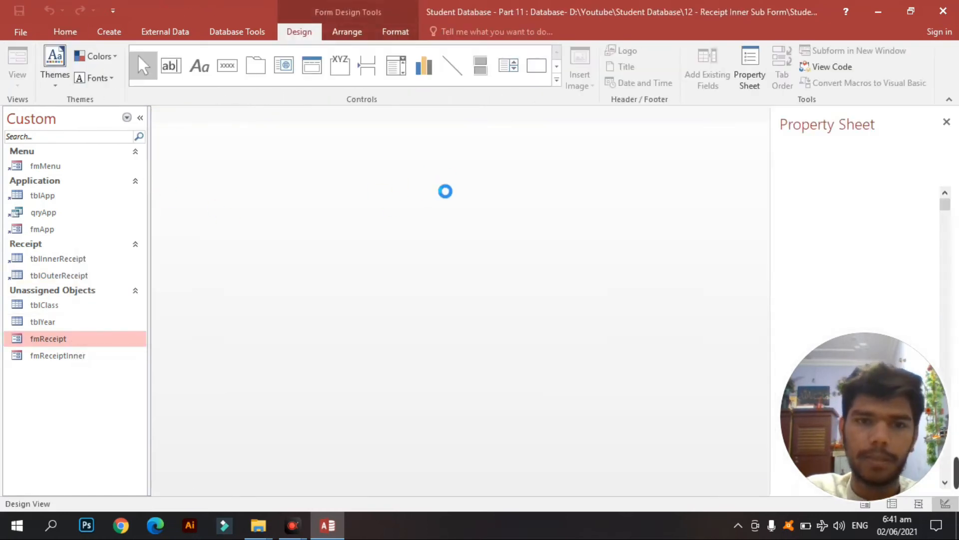
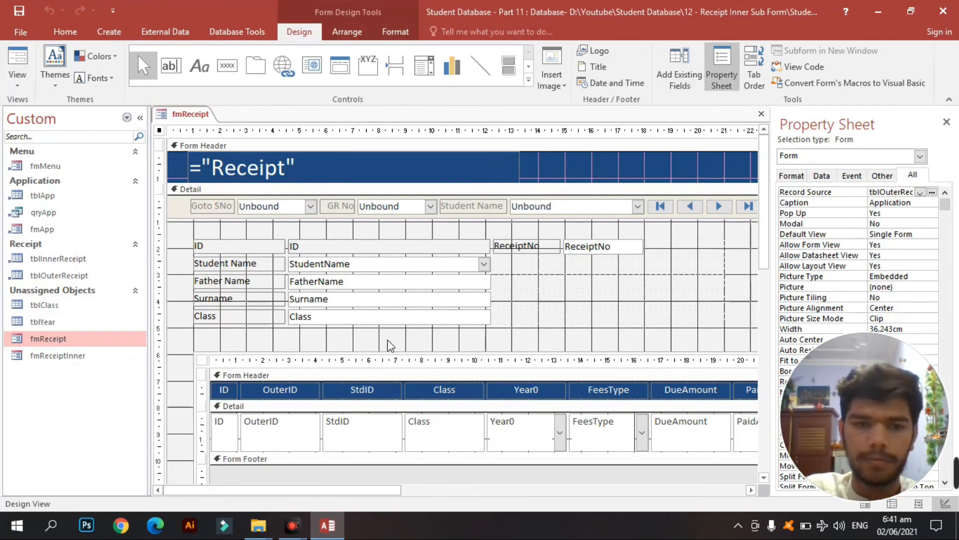
Step: Open tblClass in Design View to check its field definitions, and close the table
{"action": "left_click", "coordinate": [75, 306]}
{"action": "right_click", "coordinate": [75, 306]}
{"action": "left_click", "coordinate": [105, 70]}
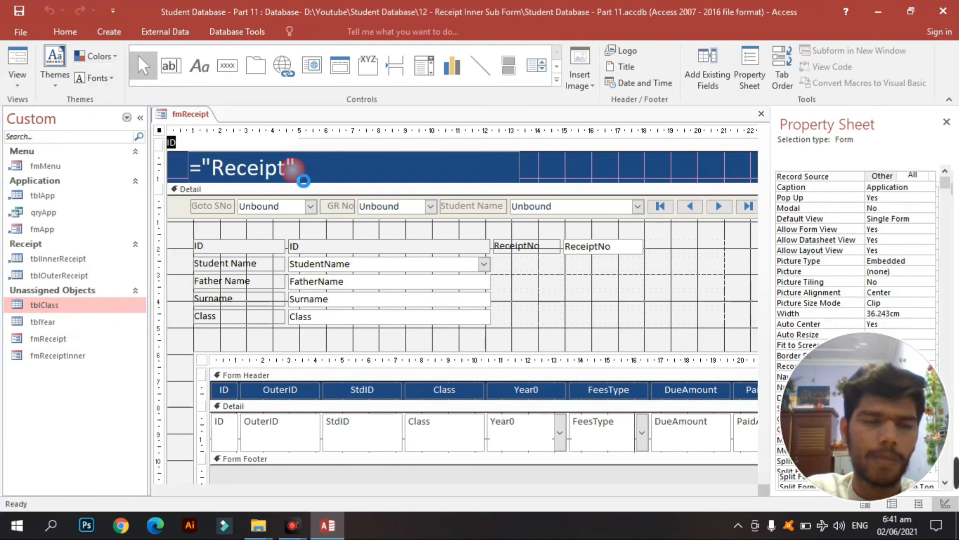
{"action": "left_click", "coordinate": [65, 80]}
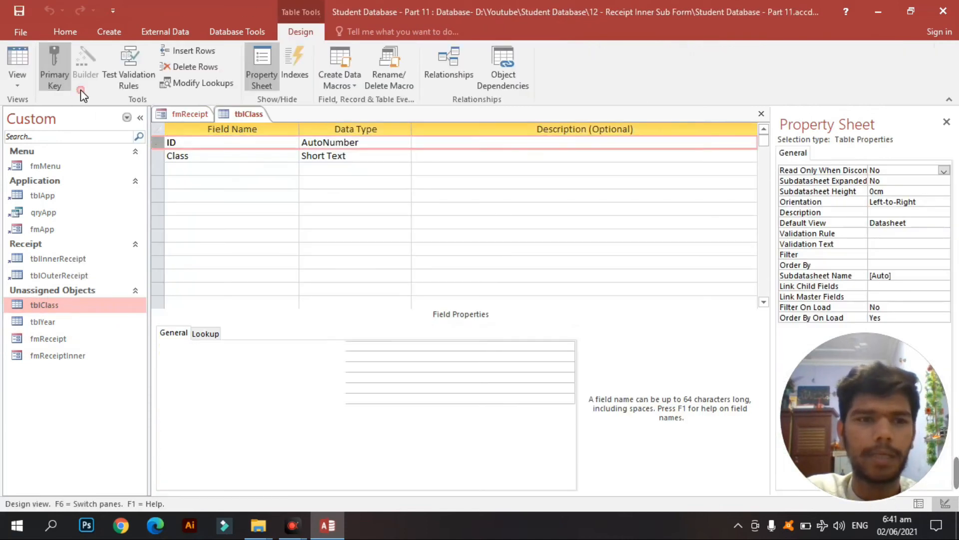
{"action": "key", "text": "ctrl+w"}
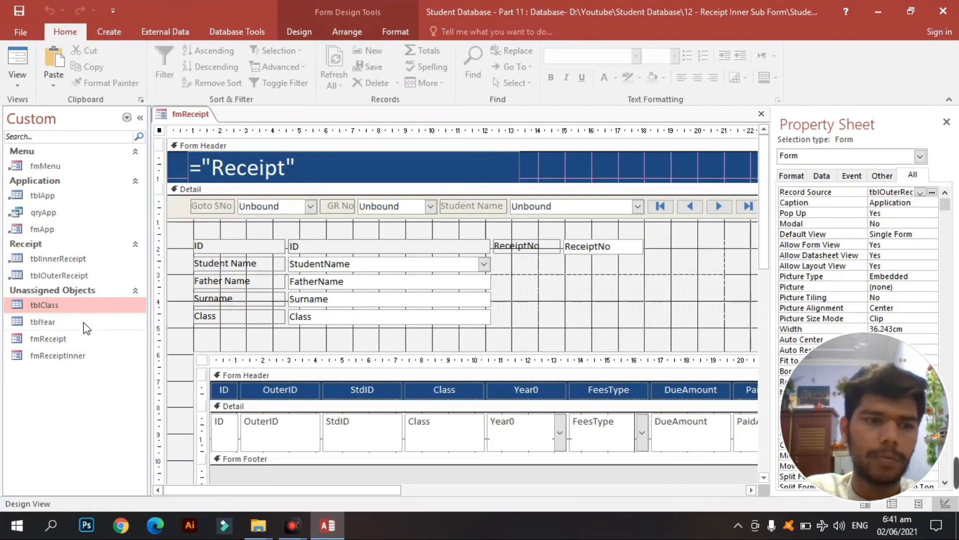
Step: Open tblOuterReceipt in Design View
{"action": "left_click", "coordinate": [85, 258]}
{"action": "right_click", "coordinate": [83, 274]}
{"action": "left_click", "coordinate": [115, 38]}
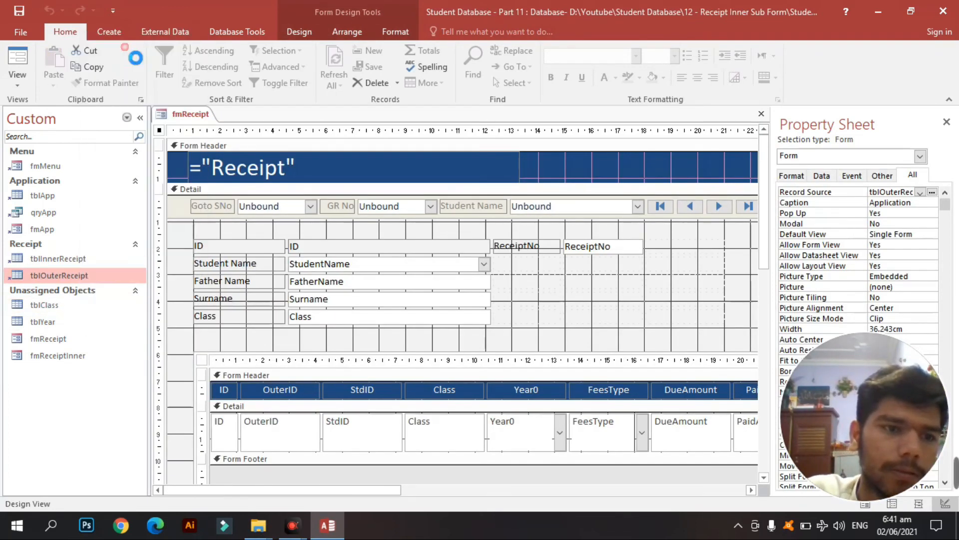
{"action": "left_click", "coordinate": [18, 62]}
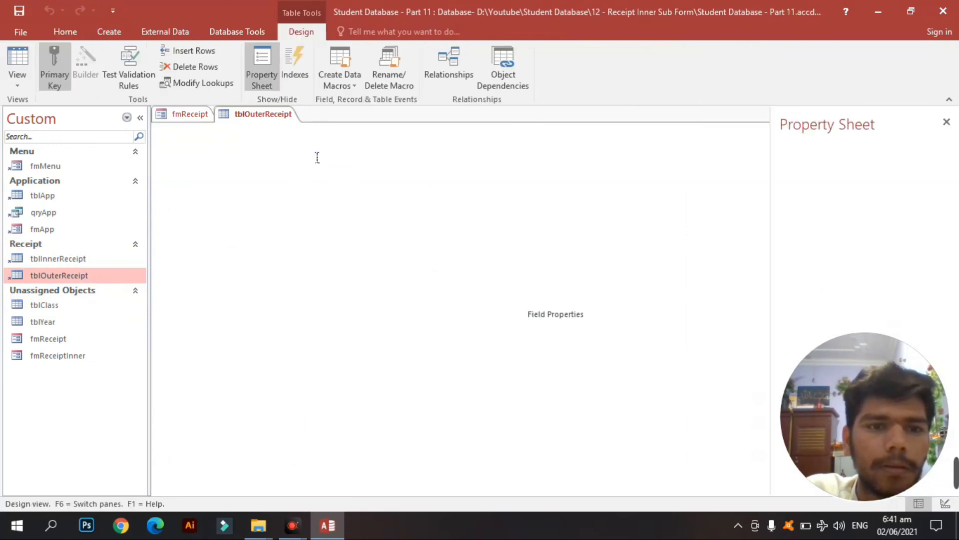
Step: Try to change the data type of the Class field in tblOuterReceipt
{"action": "left_click", "coordinate": [226, 240]}
{"action": "left_click", "coordinate": [300, 238]}
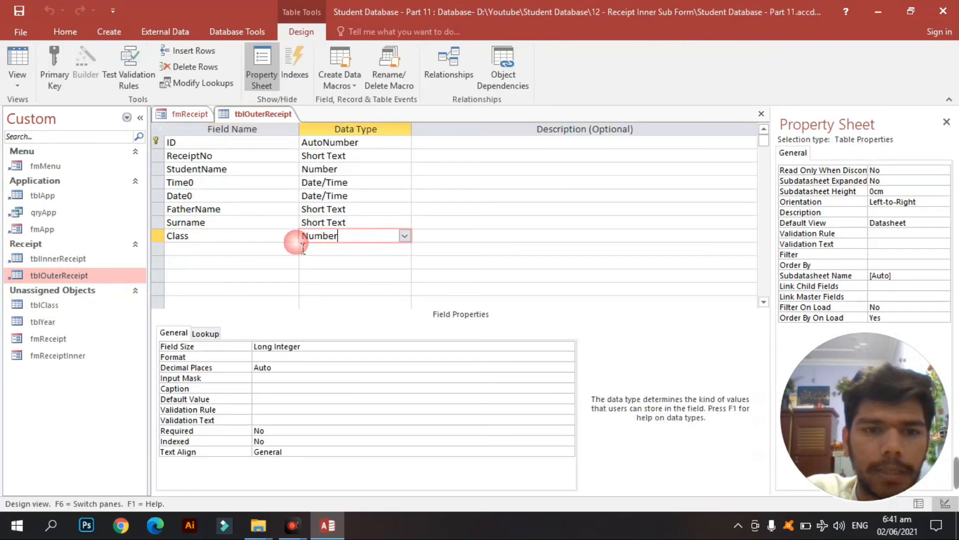
{"action": "left_click", "coordinate": [405, 239]}
{"action": "left_click", "coordinate": [379, 262]}
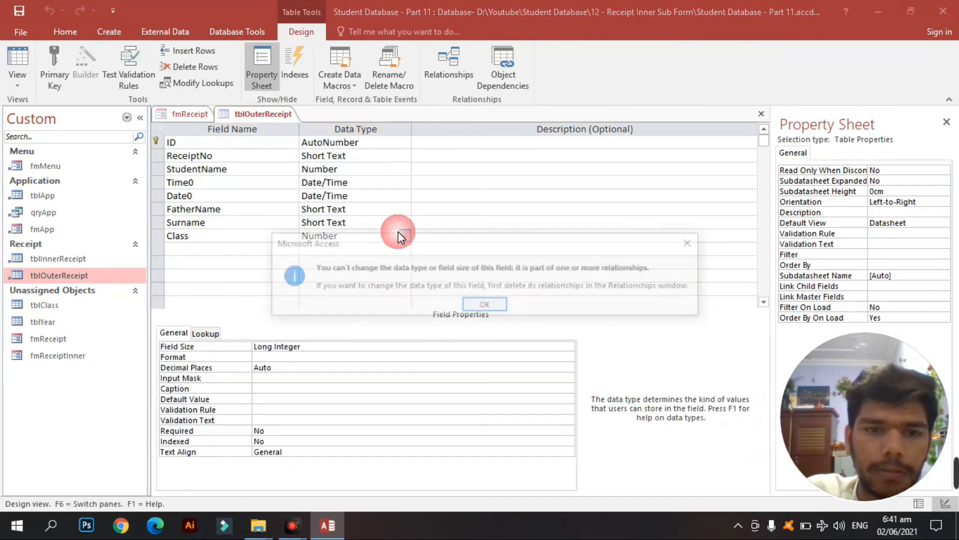
{"action": "left_click", "coordinate": [495, 304]}
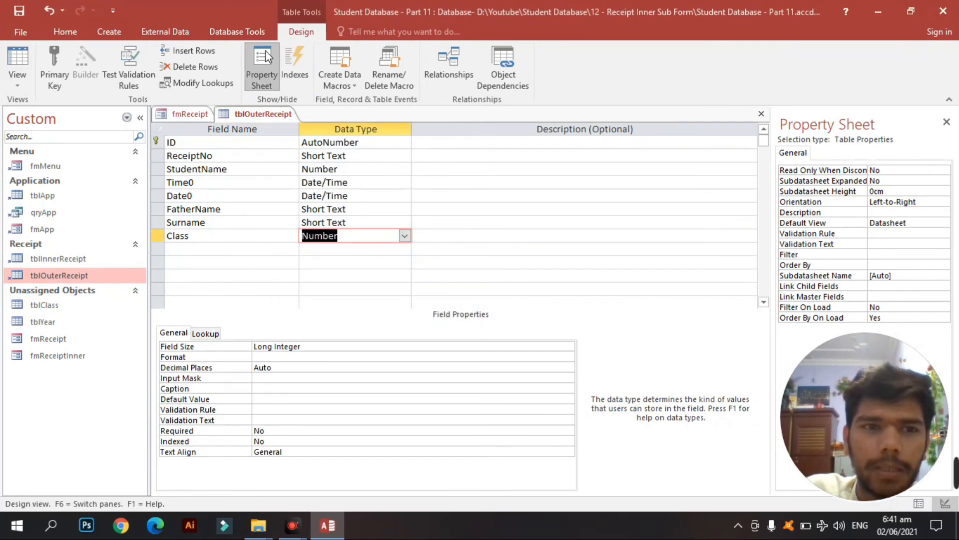
Step: Open the database Relationships window and spread out tblInnerReceipt, tblYear, tblClass and tblOuterReceipt so their connecting lines are separate
{"action": "left_click", "coordinate": [237, 32]}
{"action": "left_click", "coordinate": [181, 75]}
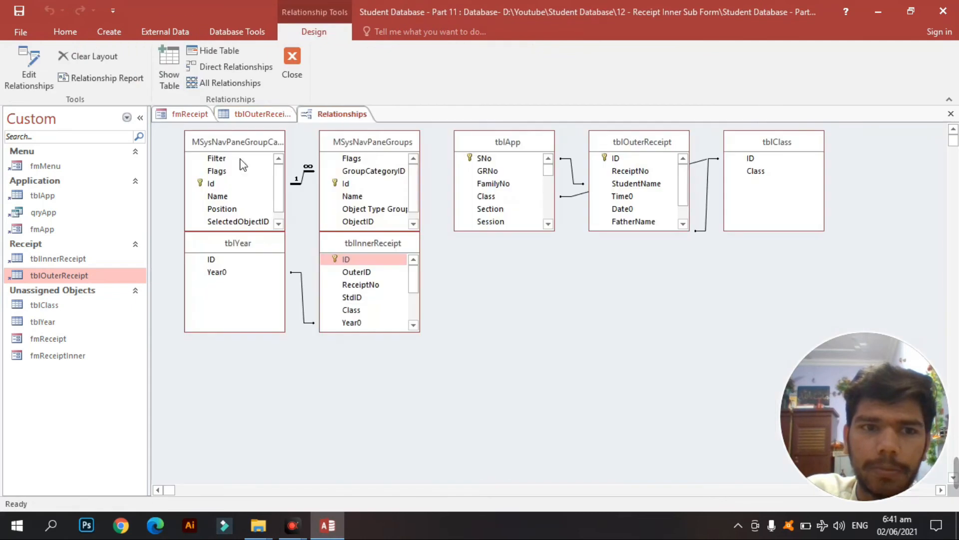
{"action": "left_click_drag", "start_coordinate": [378, 245], "coordinate": [529, 335]}
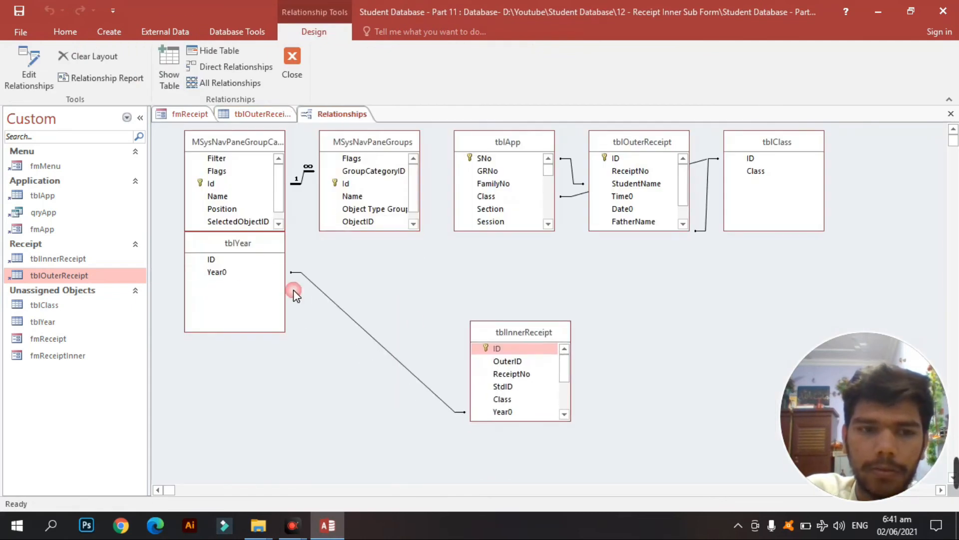
{"action": "left_click_drag", "start_coordinate": [253, 247], "coordinate": [245, 286]}
{"action": "left_click_drag", "start_coordinate": [766, 150], "coordinate": [700, 397]}
{"action": "left_click_drag", "start_coordinate": [652, 143], "coordinate": [779, 141]}
{"action": "left_click_drag", "start_coordinate": [693, 379], "coordinate": [638, 264]}
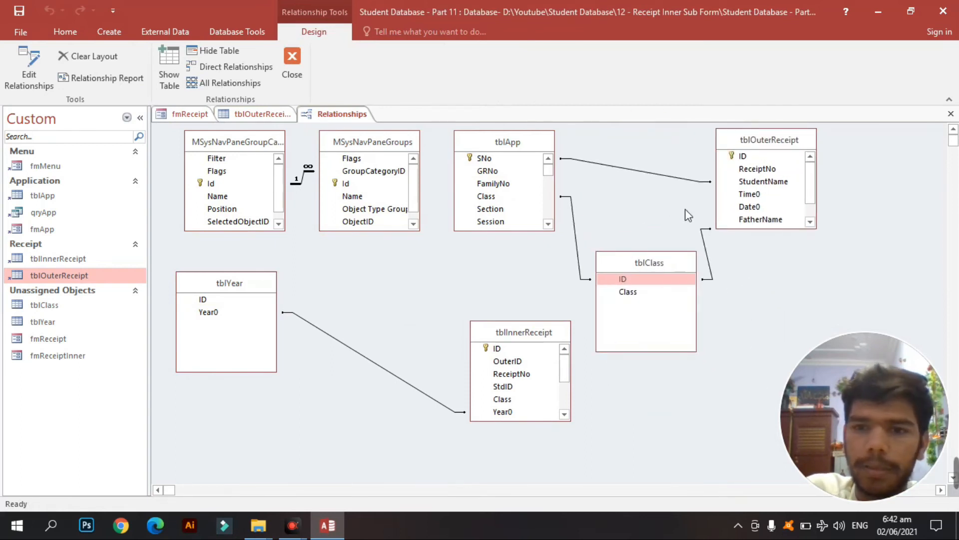
{"action": "left_click", "coordinate": [669, 292]}
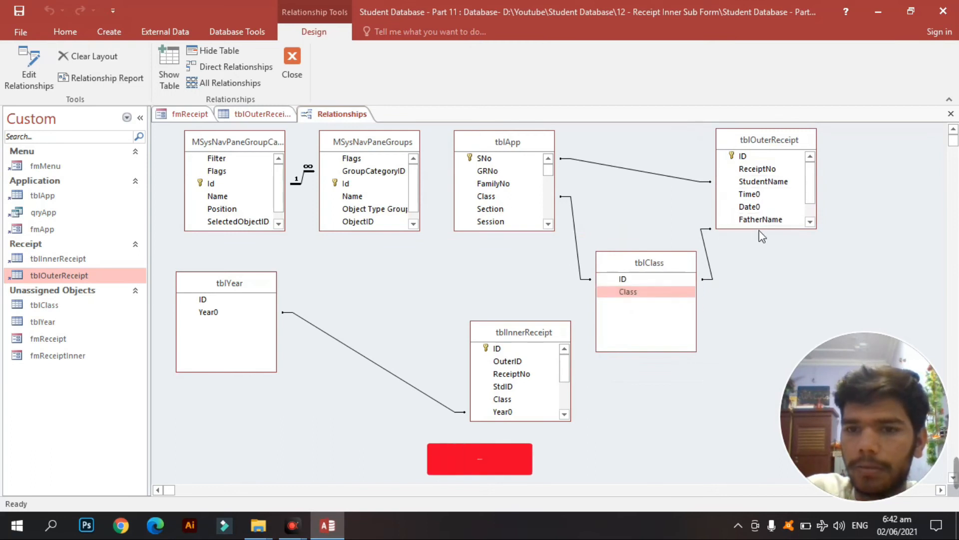
{"action": "left_click_drag", "start_coordinate": [763, 138], "coordinate": [812, 235]}
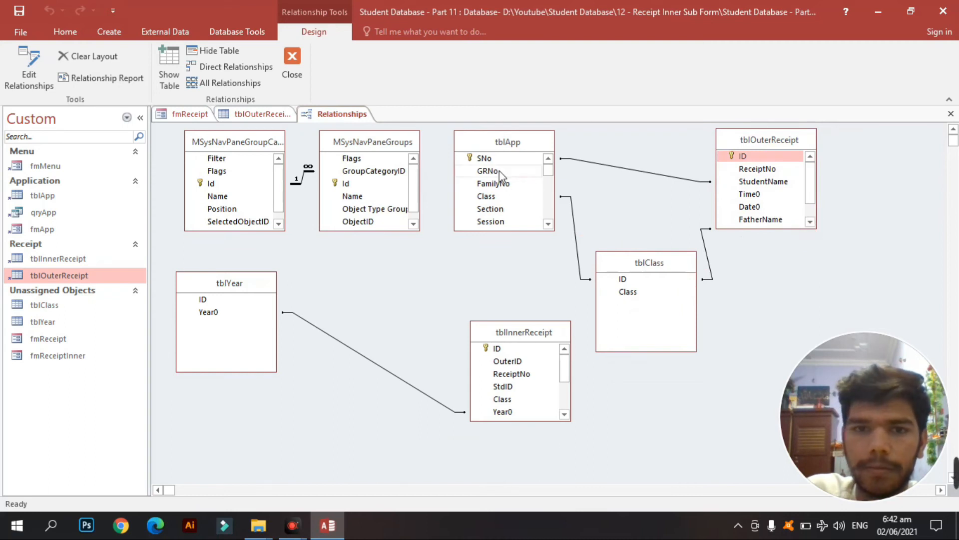
Step: Delete the relationship between tblOuterReceipt's Class and tblClass's ID, and close the Relationships window
{"action": "scroll", "coordinate": [749, 190], "scroll_direction": "down", "scroll_amount": 1}
{"action": "left_click", "coordinate": [764, 223]}
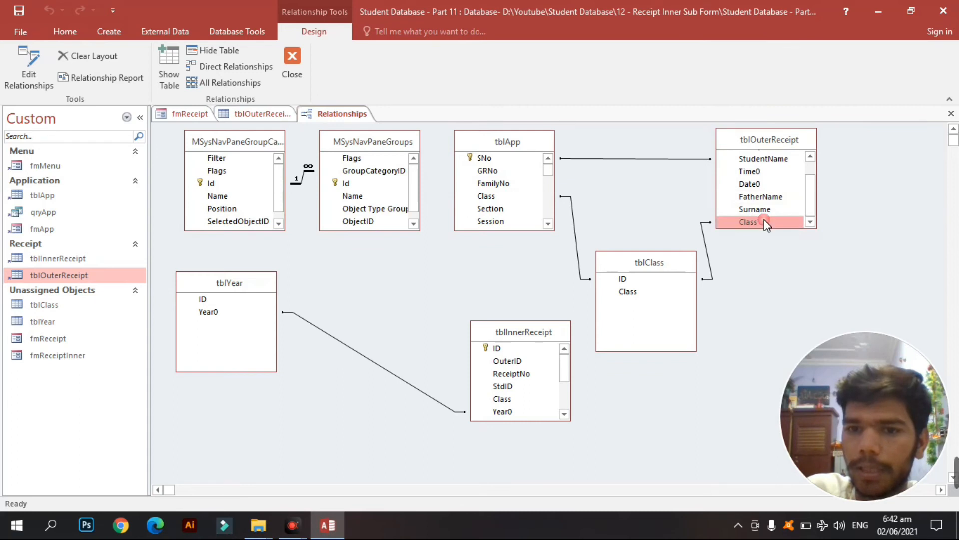
{"action": "left_click", "coordinate": [705, 239]}
{"action": "key", "text": "Delete"}
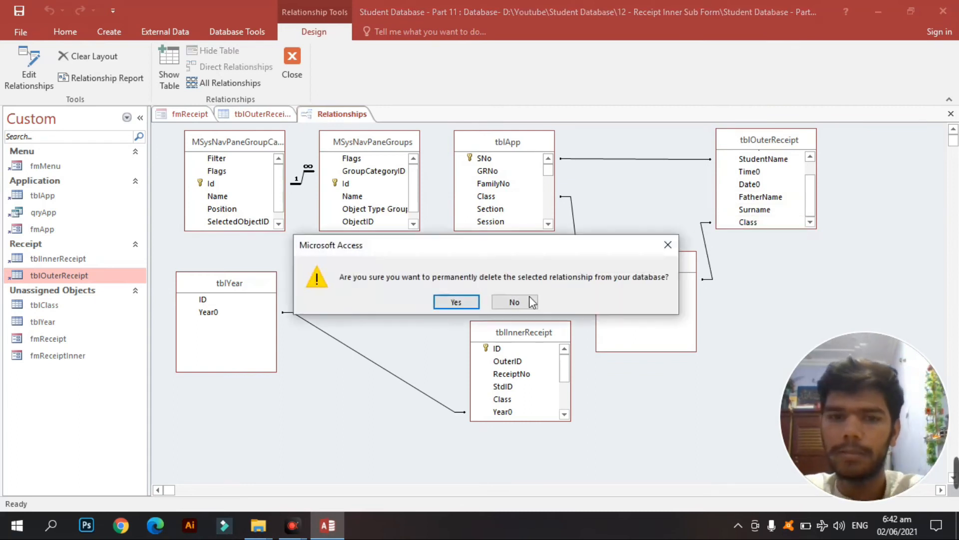
{"action": "left_click", "coordinate": [462, 301]}
{"action": "left_click", "coordinate": [292, 61]}
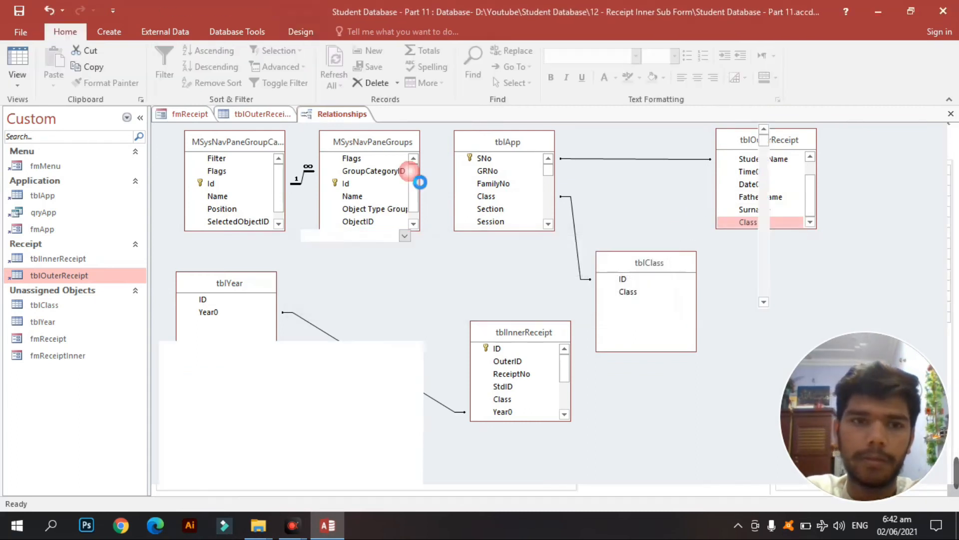
Step: Delete the Class field from tblOuterReceipt and add a new field named Class in its place
{"action": "left_click", "coordinate": [156, 234]}
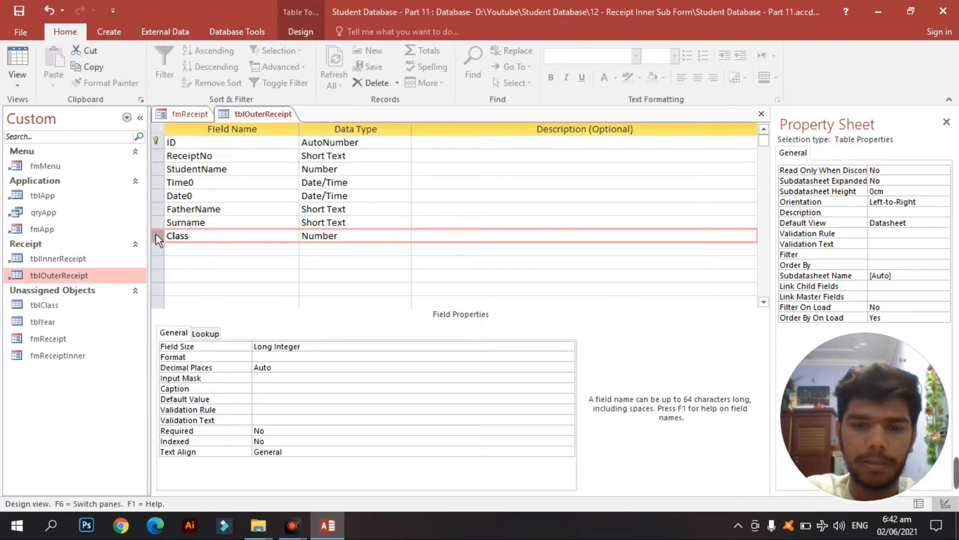
{"action": "key", "text": "Delete"}
{"action": "left_click", "coordinate": [456, 305]}
{"action": "left_click", "coordinate": [230, 239]}
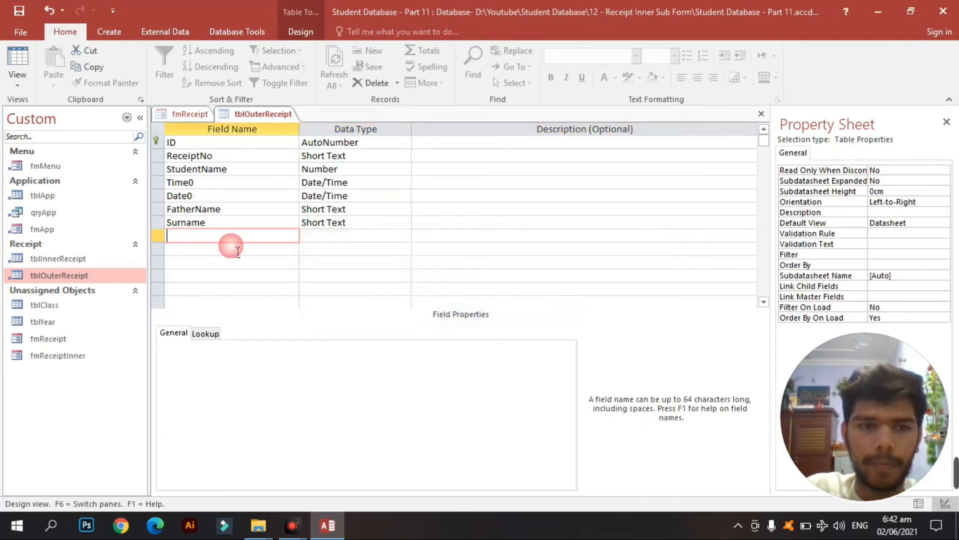
{"action": "type", "text": "Class"}
{"action": "key", "text": "Tab"}
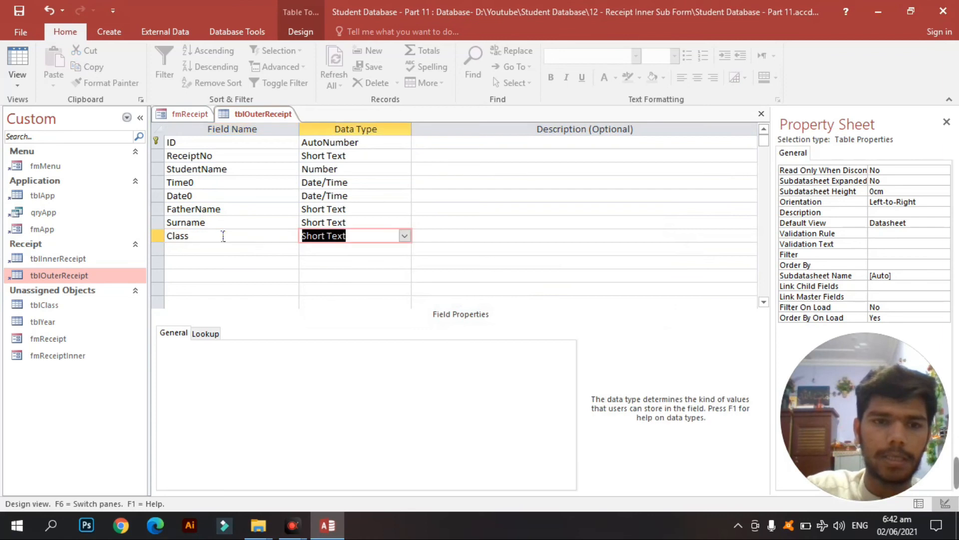
Step: Start a Lookup Wizard for the new Class field with tblClass as the source and include its Class and ID fields
{"action": "left_click", "coordinate": [405, 236]}
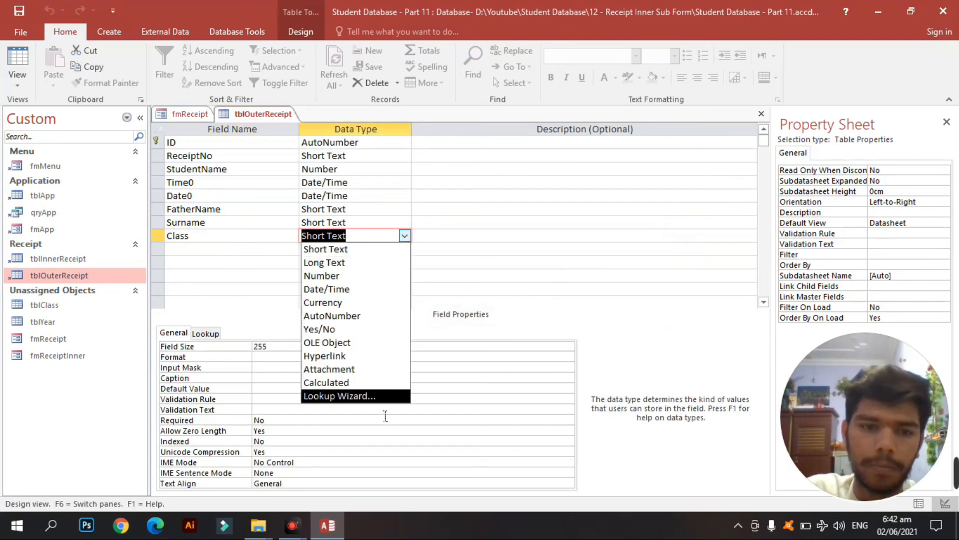
{"action": "left_click", "coordinate": [370, 396]}
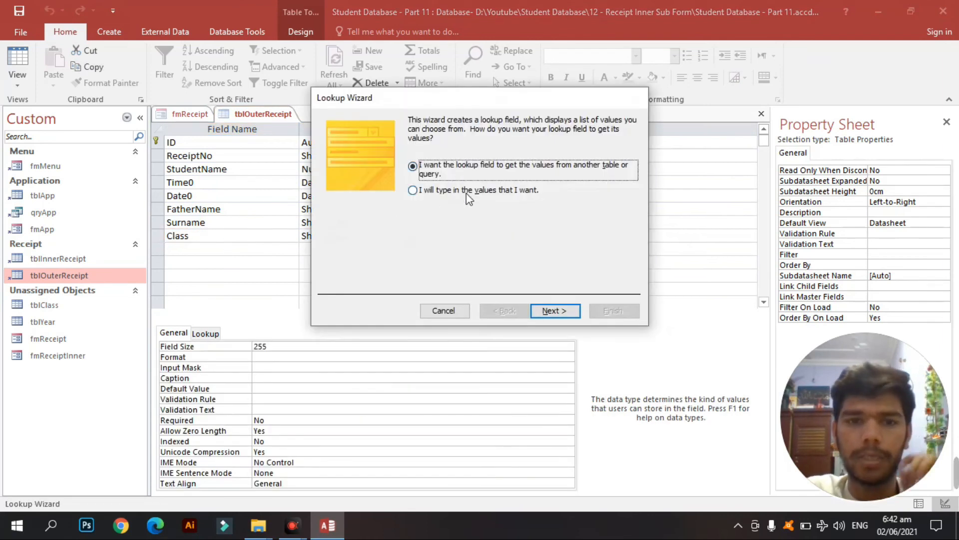
{"action": "left_click", "coordinate": [570, 311]}
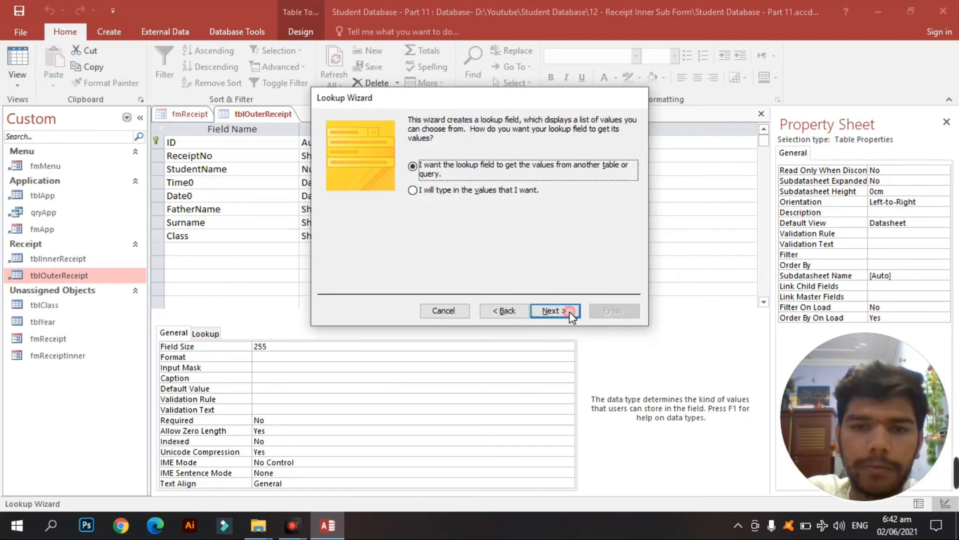
{"action": "double_click", "coordinate": [458, 158]}
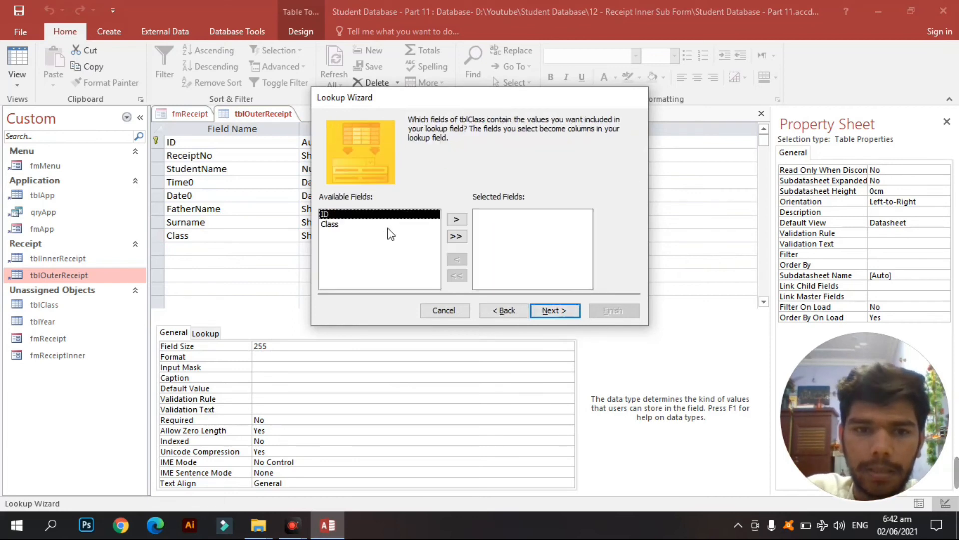
{"action": "double_click", "coordinate": [385, 224]}
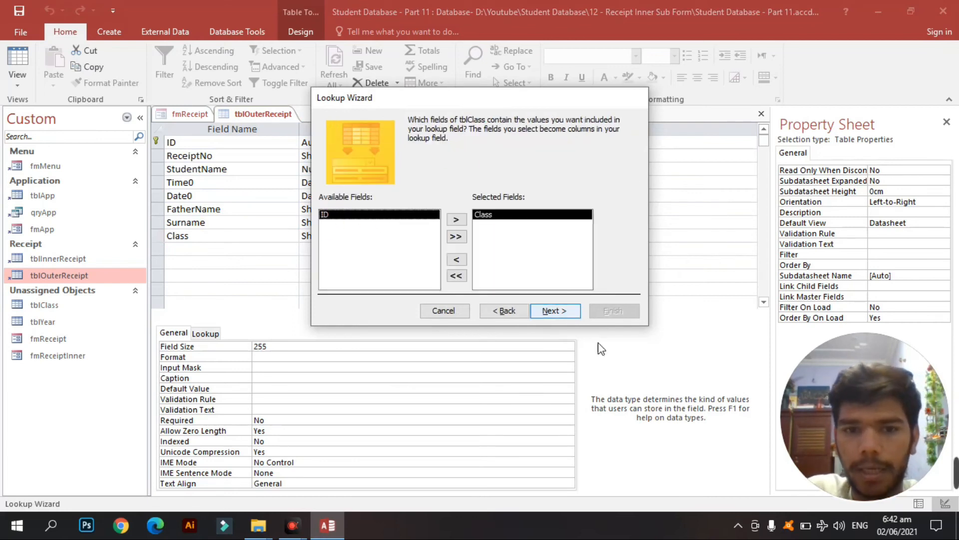
{"action": "left_click", "coordinate": [552, 311]}
{"action": "left_click", "coordinate": [433, 166]}
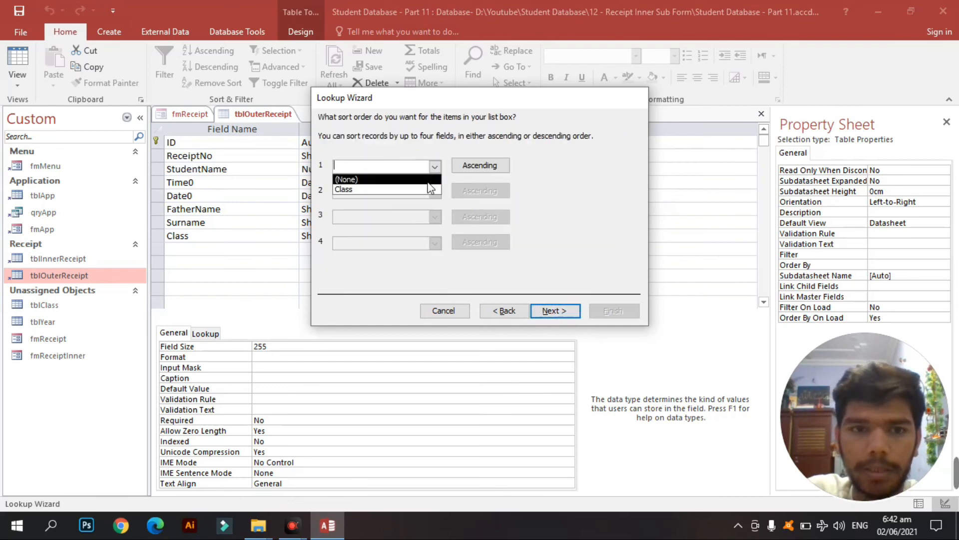
{"action": "left_click", "coordinate": [516, 318]}
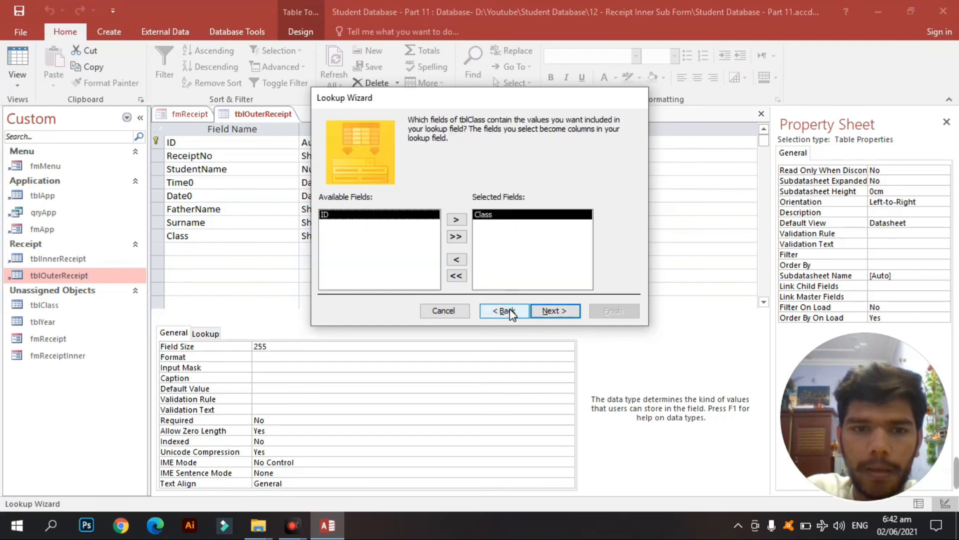
{"action": "double_click", "coordinate": [401, 215]}
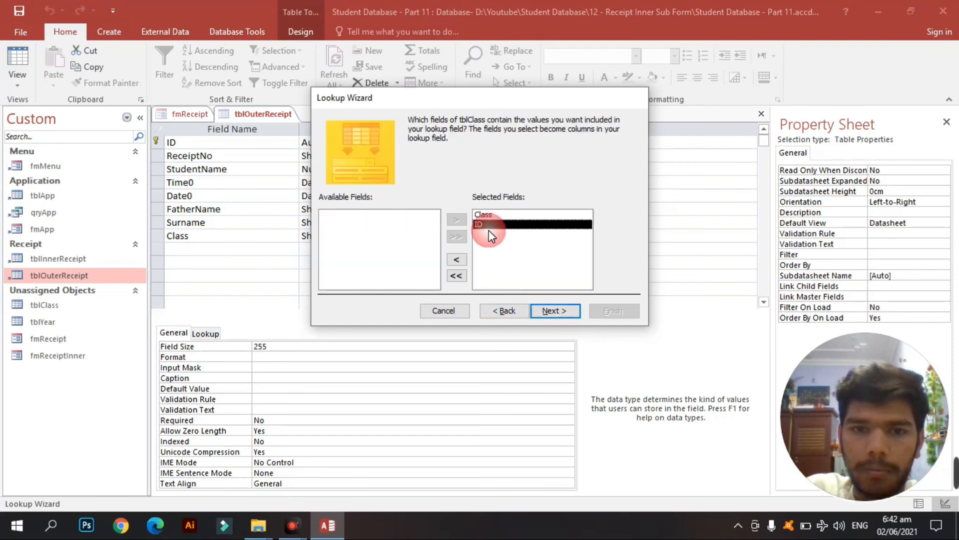
Step: Sort the lookup list ascending by ID and narrow the ID column to fit its numbers
{"action": "left_click", "coordinate": [552, 311]}
{"action": "left_click", "coordinate": [434, 167]}
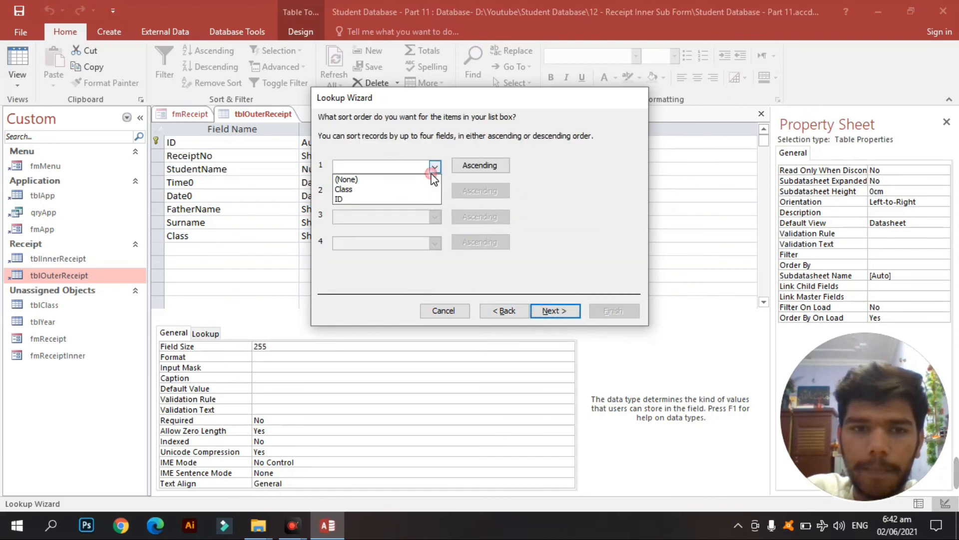
{"action": "left_click", "coordinate": [409, 200]}
{"action": "left_click", "coordinate": [551, 311]}
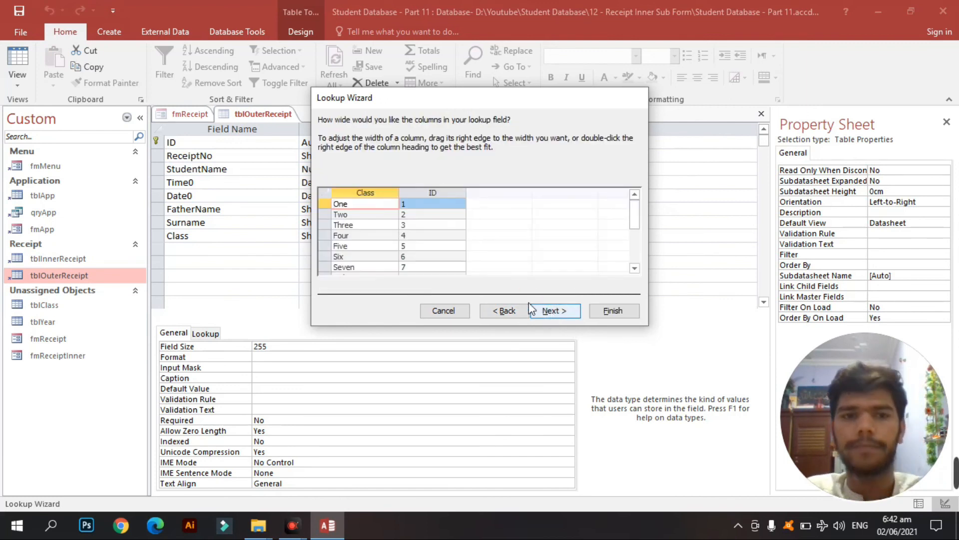
{"action": "left_click", "coordinate": [433, 192]}
{"action": "left_click_drag", "start_coordinate": [473, 199], "coordinate": [416, 196]}
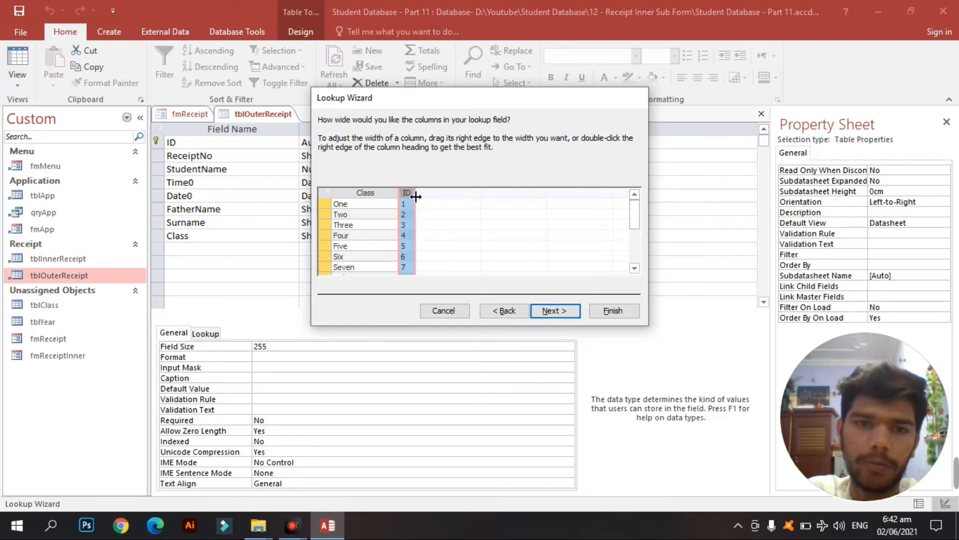
{"action": "left_click", "coordinate": [374, 194]}
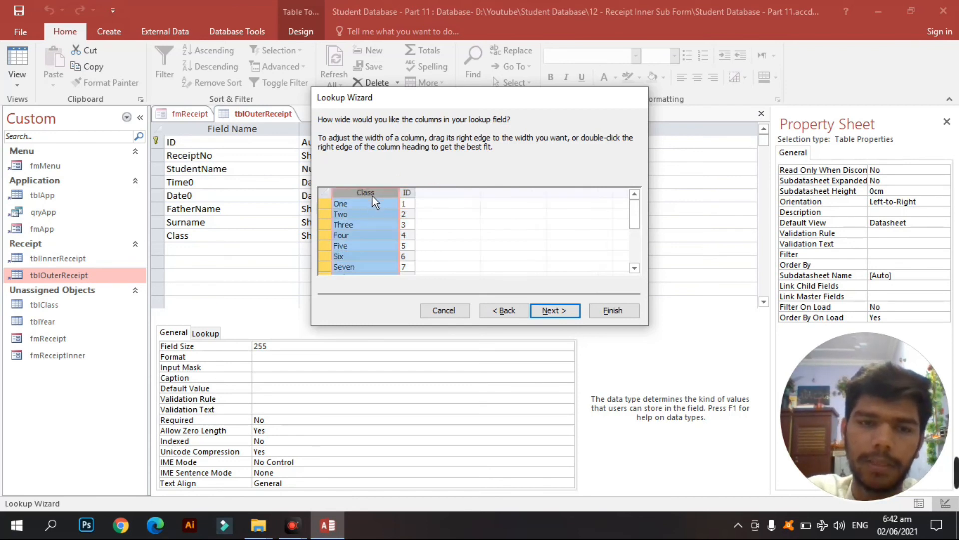
{"action": "scroll", "coordinate": [373, 210], "scroll_direction": "down", "scroll_amount": 3}
{"action": "scroll", "coordinate": [358, 202], "scroll_direction": "up", "scroll_amount": 3}
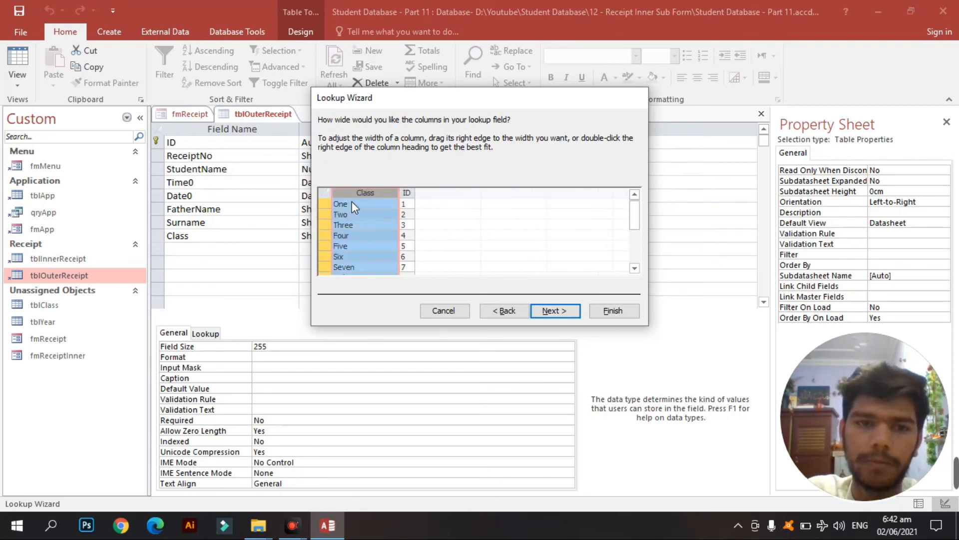
Step: Finish the Lookup Wizard, save tblOuterReceipt so the relationship is created, and close the table
{"action": "left_click", "coordinate": [561, 311]}
{"action": "left_click", "coordinate": [610, 313]}
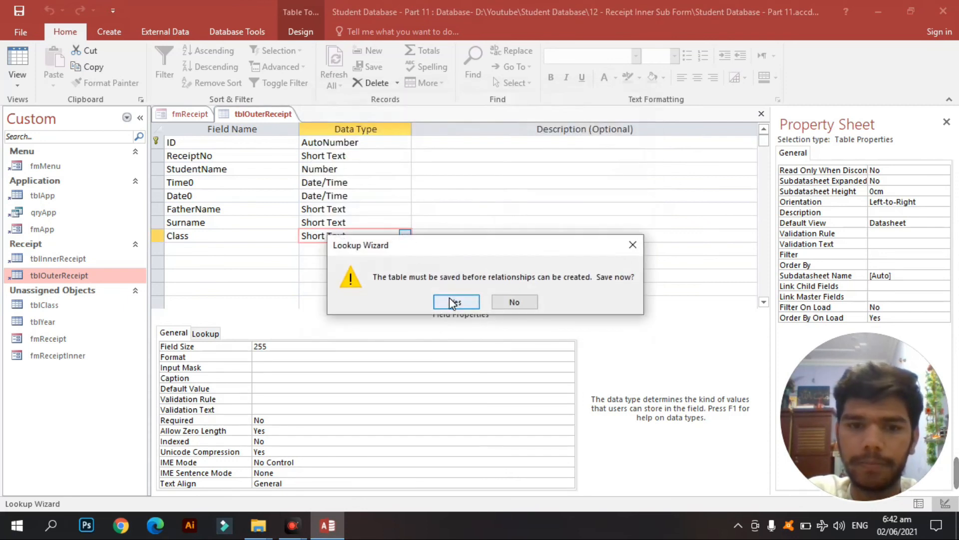
{"action": "left_click", "coordinate": [455, 302]}
{"action": "key", "text": "ctrl+w"}
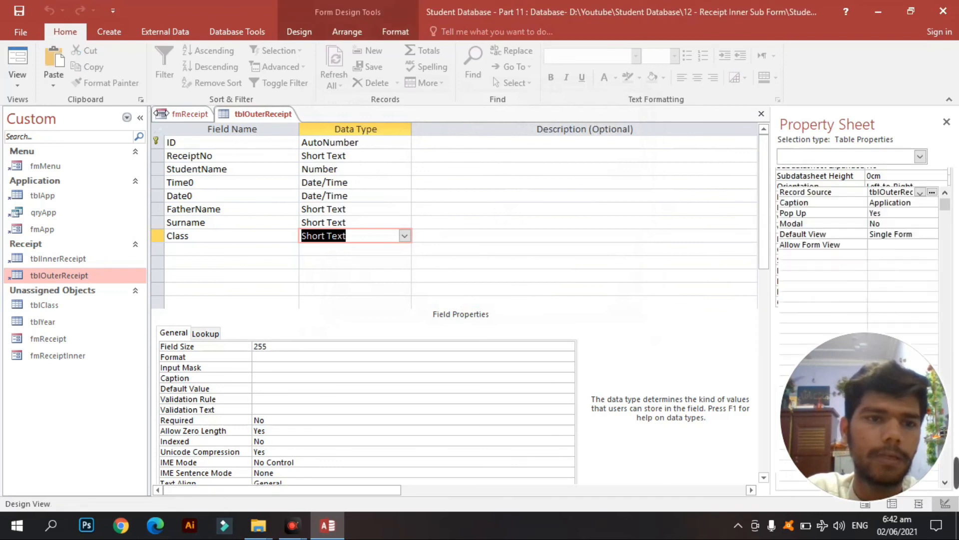
Step: Replace the Class control on fmReceipt with the rebuilt Class lookup field, placed beneath Surname
{"action": "left_click", "coordinate": [325, 318]}
{"action": "left_click", "coordinate": [278, 317], "text": "shift"}
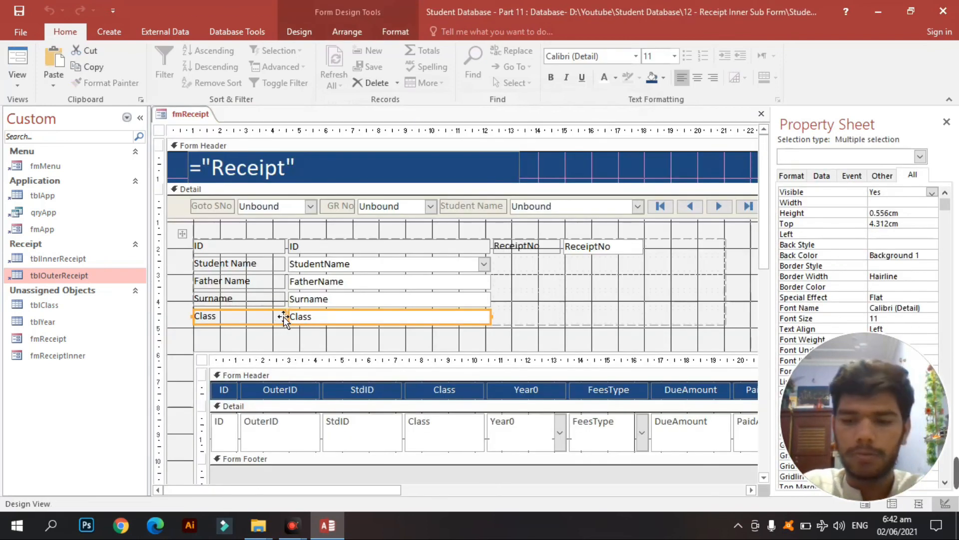
{"action": "key", "text": "Delete"}
{"action": "left_click", "coordinate": [304, 29]}
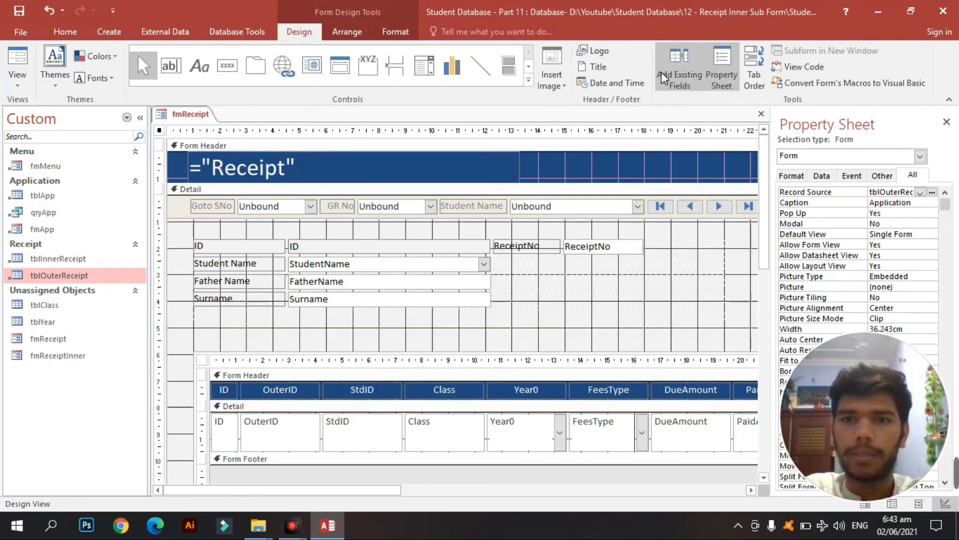
{"action": "left_click", "coordinate": [680, 68]}
{"action": "left_click_drag", "start_coordinate": [802, 260], "coordinate": [435, 305]}
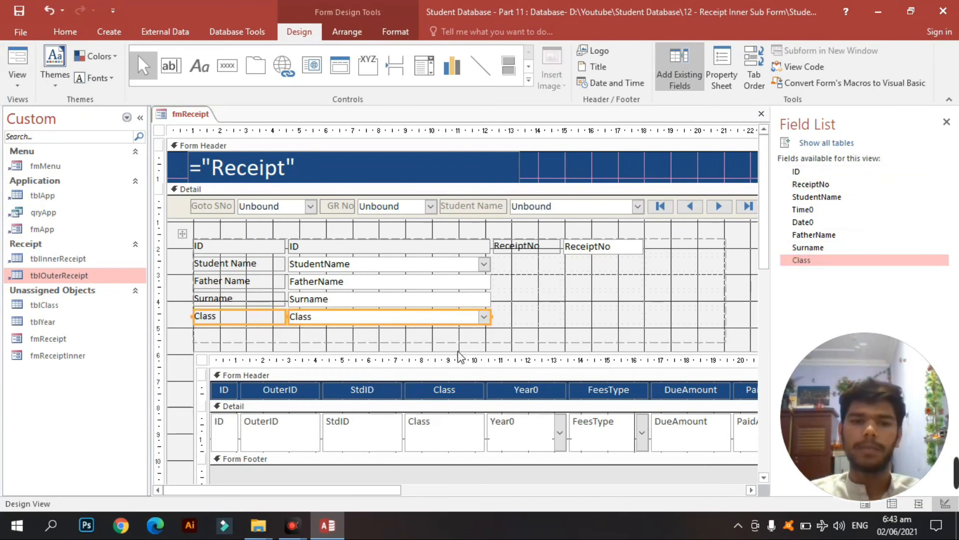
Step: Inspect the Link Master Fields and Link Child Fields of the fmReceiptInner subform
{"action": "left_click", "coordinate": [498, 349]}
{"action": "left_click", "coordinate": [721, 68]}
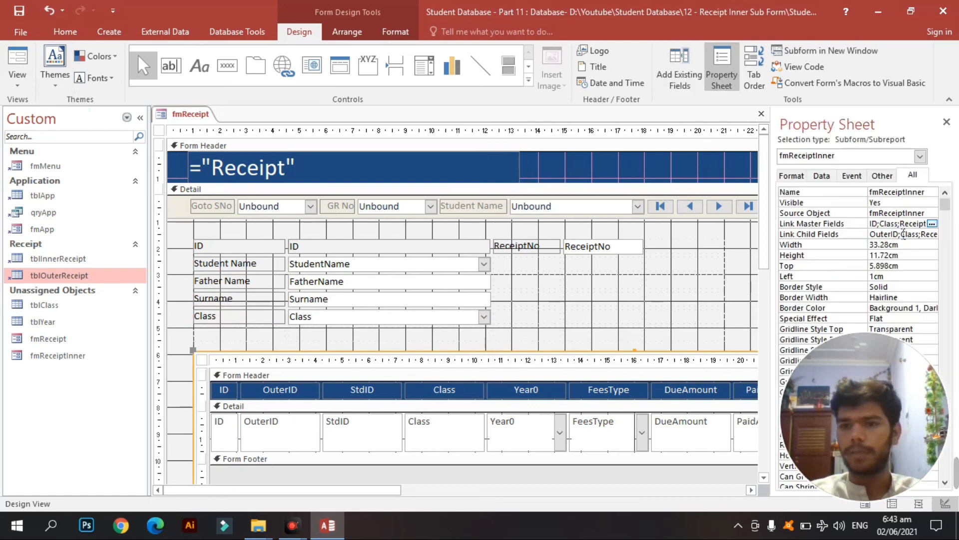
{"action": "left_click", "coordinate": [899, 225]}
{"action": "left_click", "coordinate": [901, 234]}
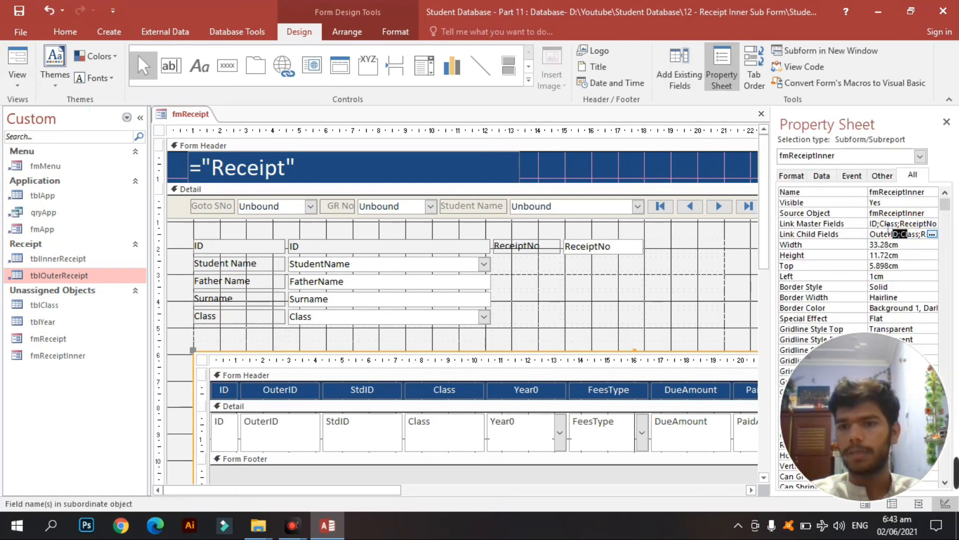
{"action": "left_click_drag", "start_coordinate": [881, 224], "coordinate": [896, 223]}
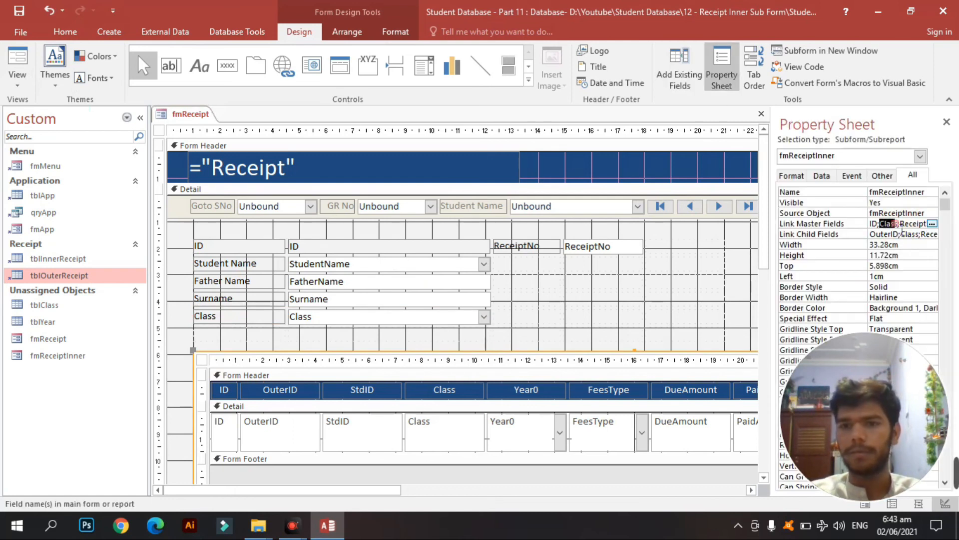
Step: Display fmReceipt in Form view, set the outer record's Class to Two and check the Class value in the subform row
{"action": "left_click", "coordinate": [6, 52]}
{"action": "left_click", "coordinate": [317, 153]}
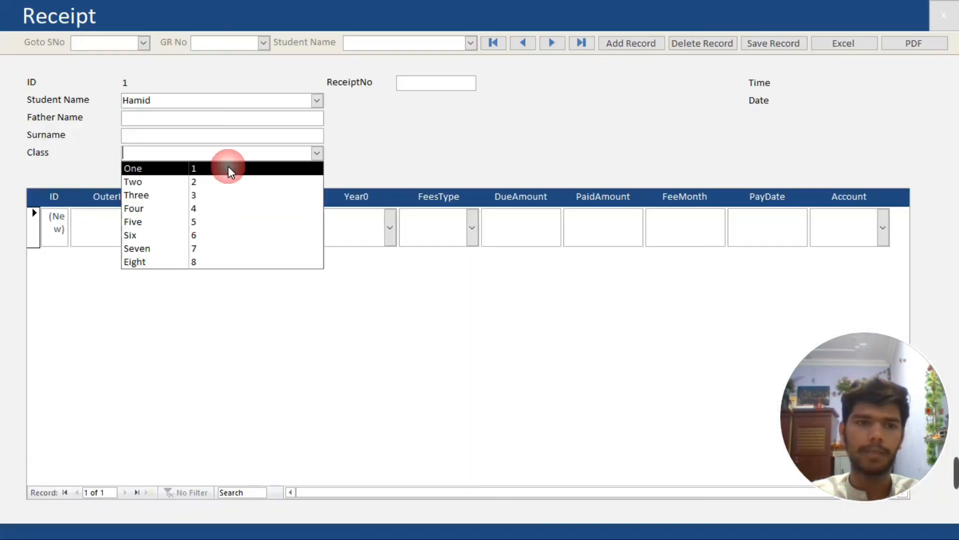
{"action": "left_click", "coordinate": [229, 172]}
{"action": "left_click", "coordinate": [316, 153]}
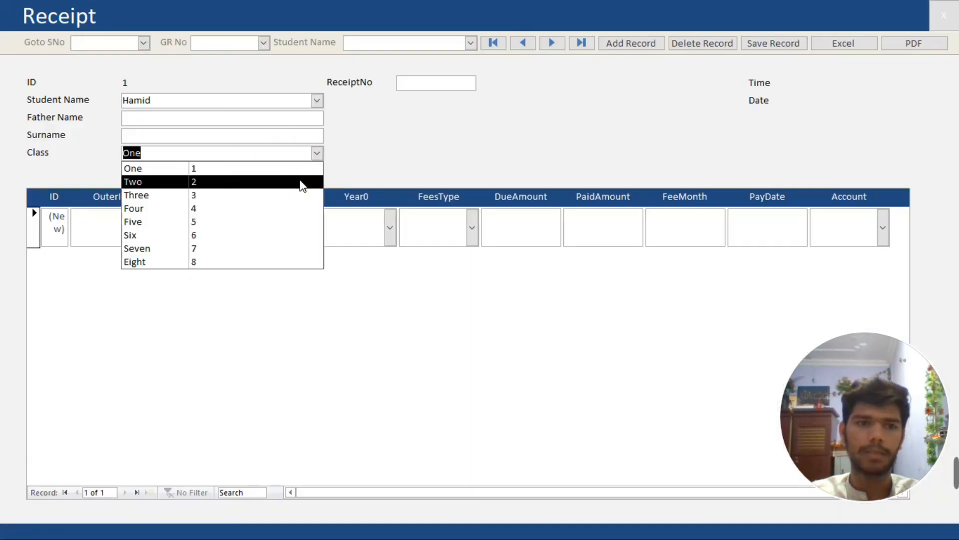
{"action": "left_click", "coordinate": [301, 185]}
{"action": "double_click", "coordinate": [277, 233]}
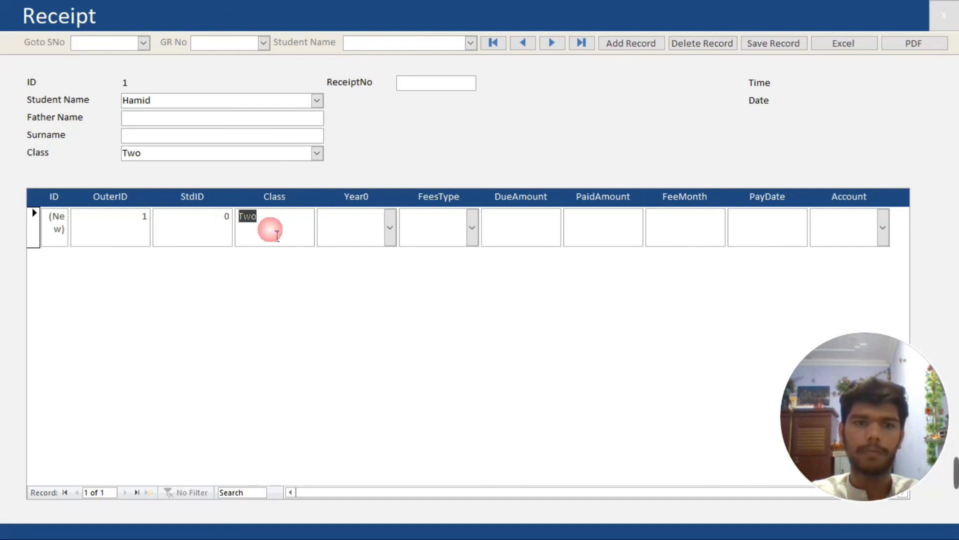
{"action": "left_click", "coordinate": [222, 228]}
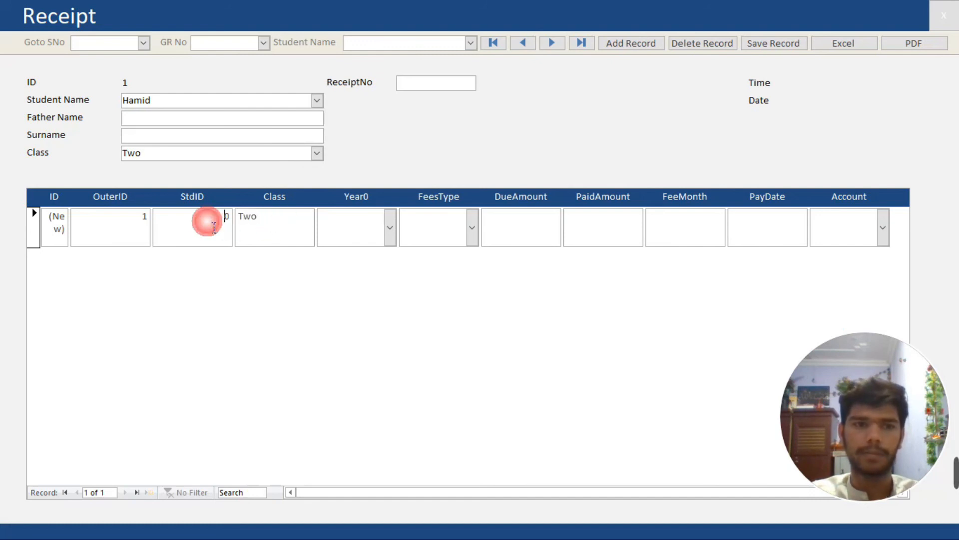
{"action": "left_click", "coordinate": [296, 229]}
Step: Try the subform row's Year0 list with 1990, leave the value at 1994 and look over the list's two columns
{"action": "key", "text": "Tab"}
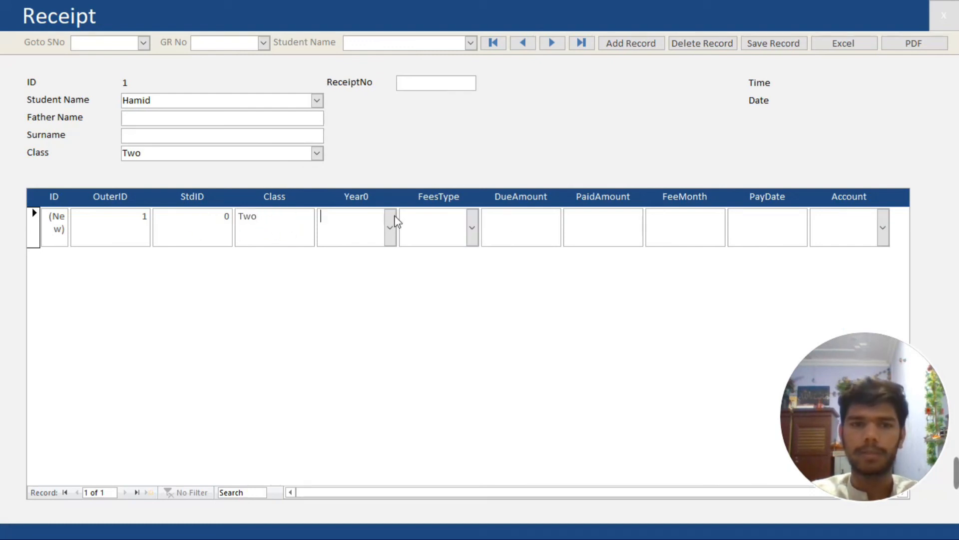
{"action": "left_click", "coordinate": [390, 226]}
{"action": "left_click", "coordinate": [397, 320]}
{"action": "left_click", "coordinate": [391, 228]}
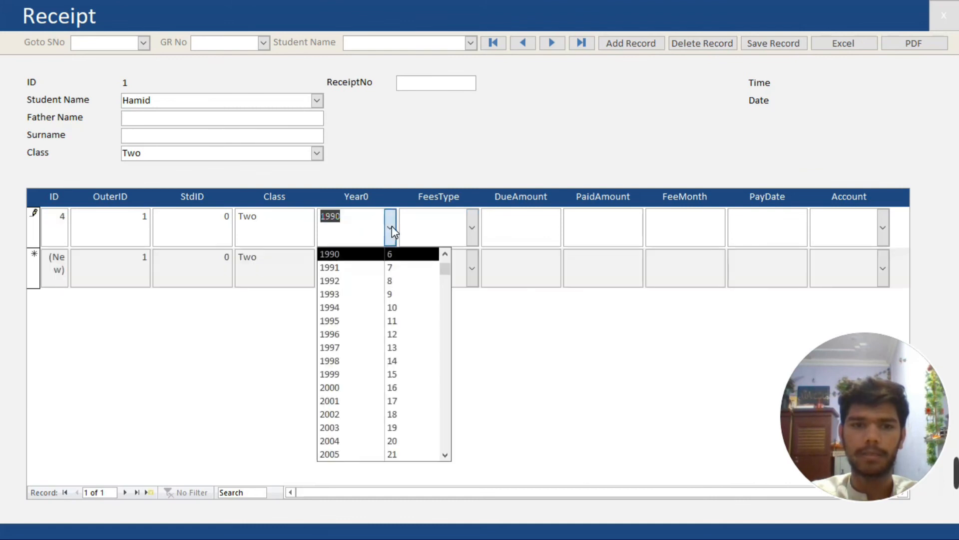
{"action": "left_click", "coordinate": [390, 308]}
{"action": "left_click", "coordinate": [389, 229]}
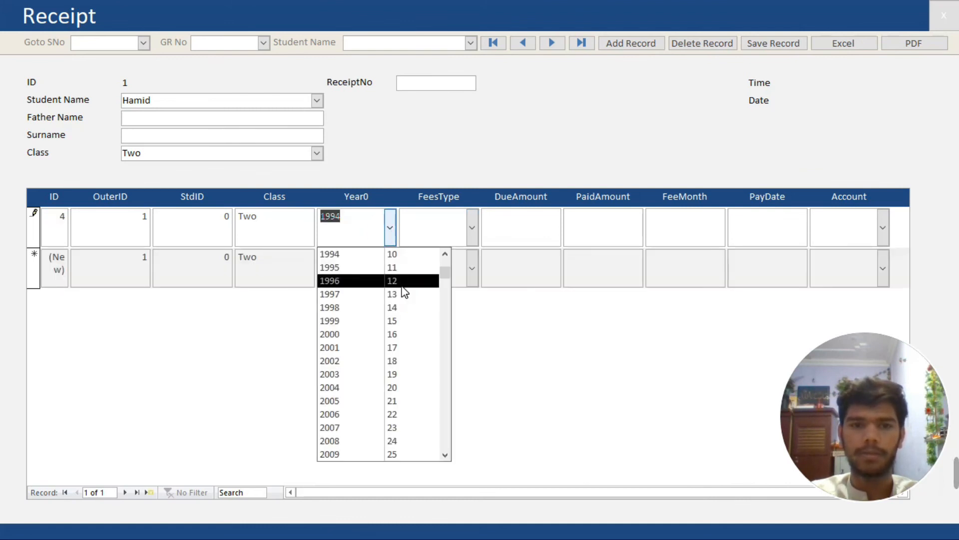
{"action": "left_click", "coordinate": [389, 228]}
{"action": "left_click", "coordinate": [312, 218]}
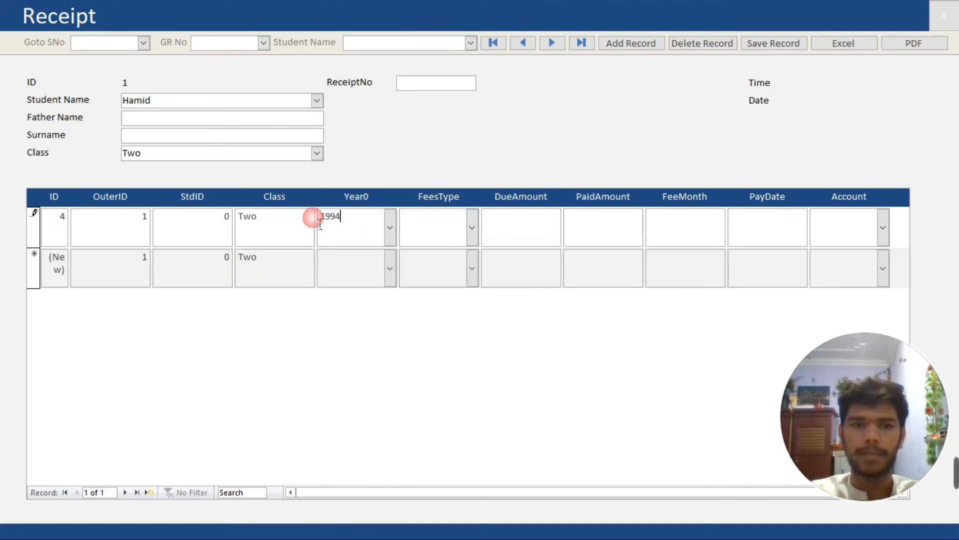
{"action": "left_click", "coordinate": [387, 231]}
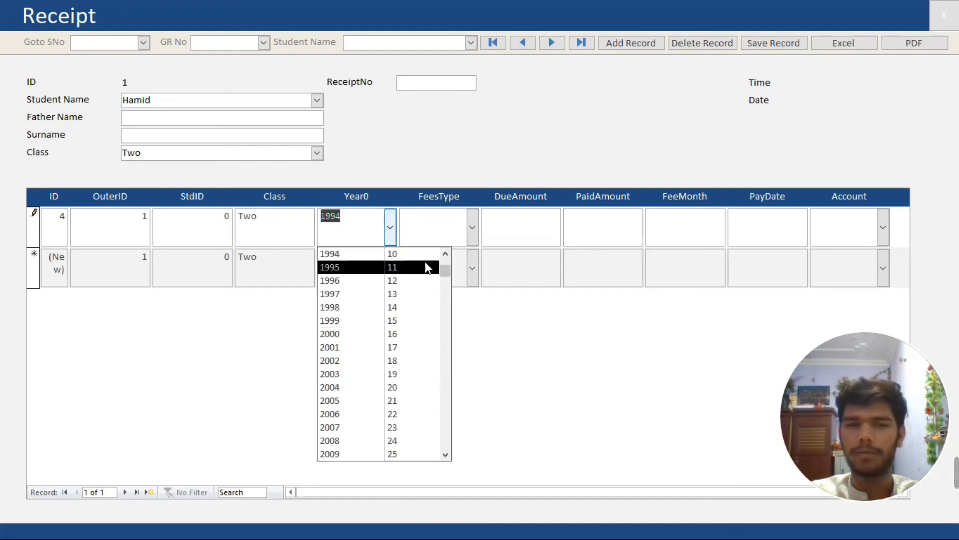
Step: Set the Year0 combo box's column widths to 2.54cm;0cm in the subform design and check its list in Form view
{"action": "right_click", "coordinate": [455, 121]}
{"action": "left_click", "coordinate": [486, 161]}
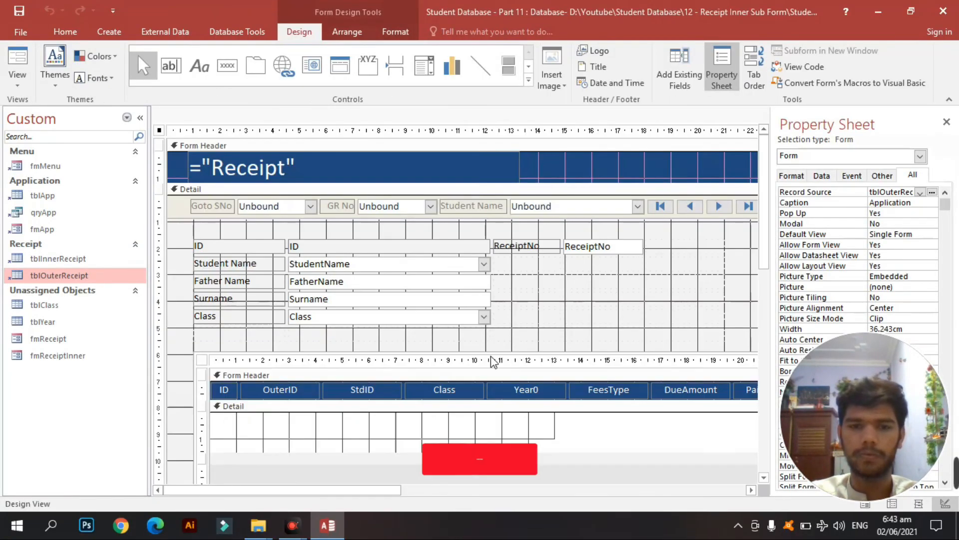
{"action": "left_click", "coordinate": [514, 431]}
{"action": "left_click", "coordinate": [514, 431]}
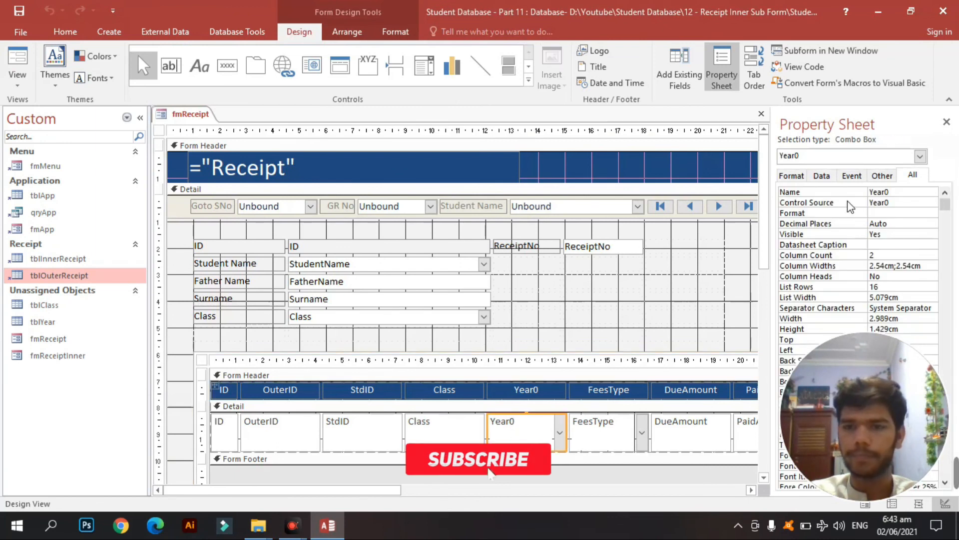
{"action": "double_click", "coordinate": [904, 265]}
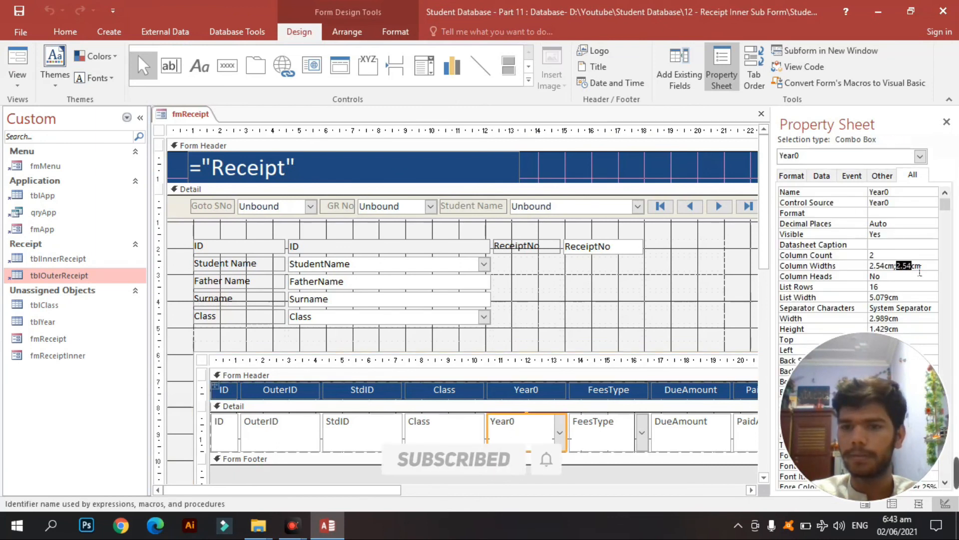
{"action": "type", "text": "0"}
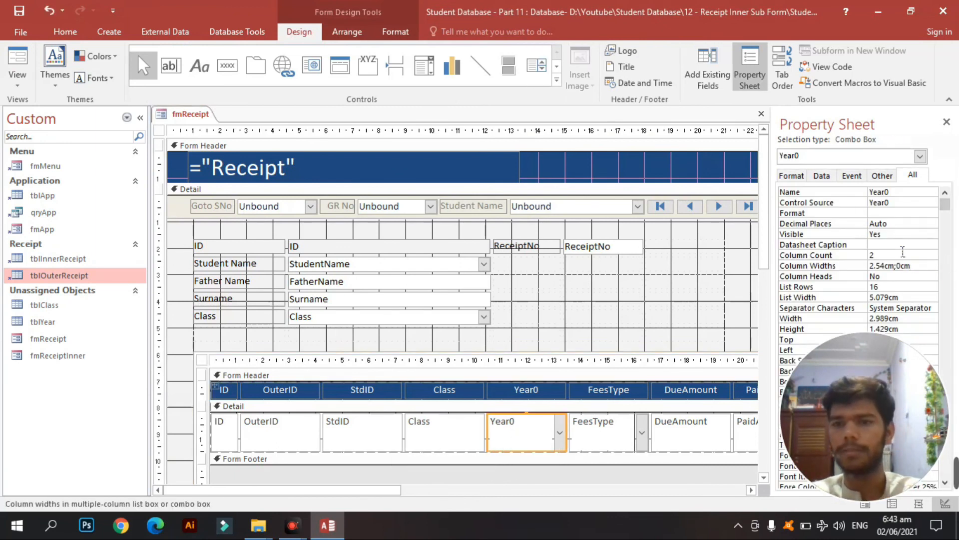
{"action": "left_click", "coordinate": [18, 62]}
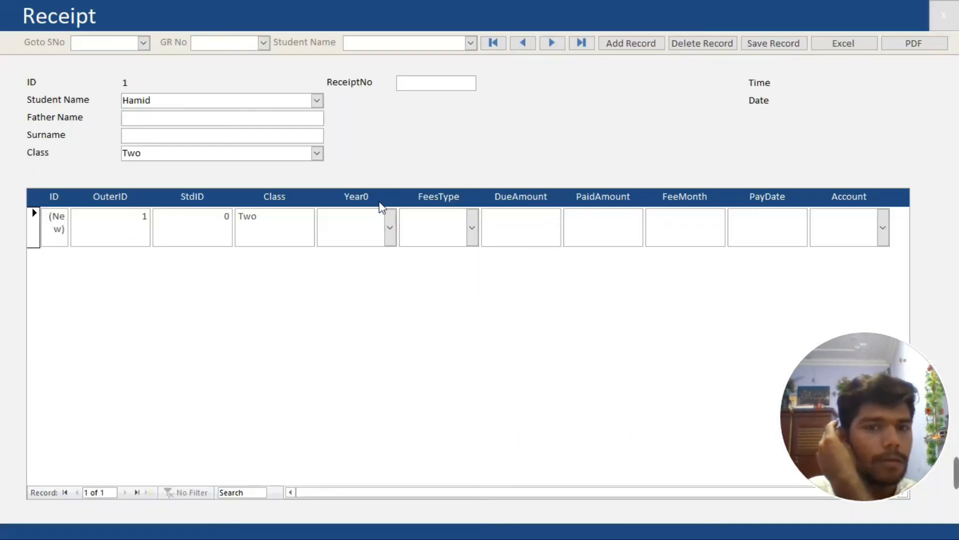
{"action": "left_click", "coordinate": [390, 228]}
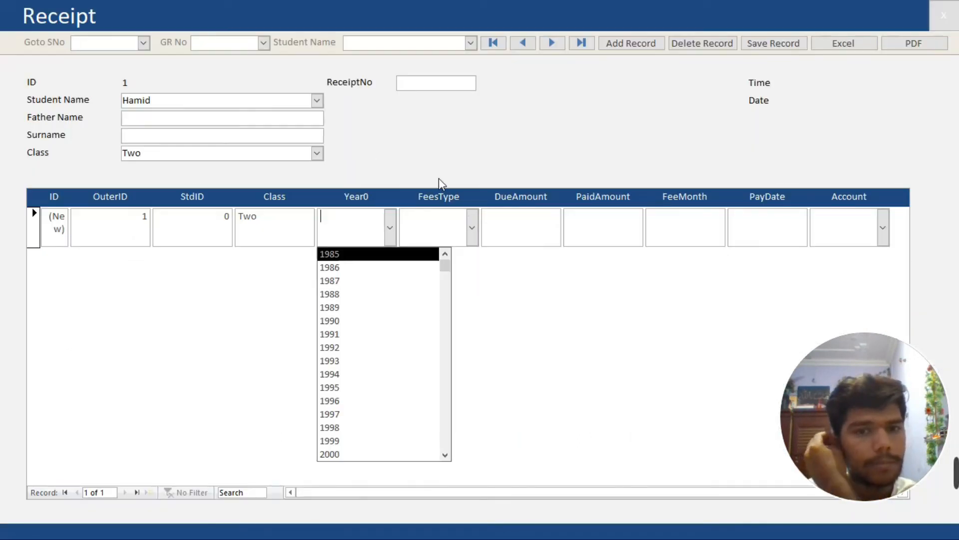
Step: Change the caption of the subform's Year0 header label to Year in Design view
{"action": "right_click", "coordinate": [443, 160]}
{"action": "left_click", "coordinate": [493, 196]}
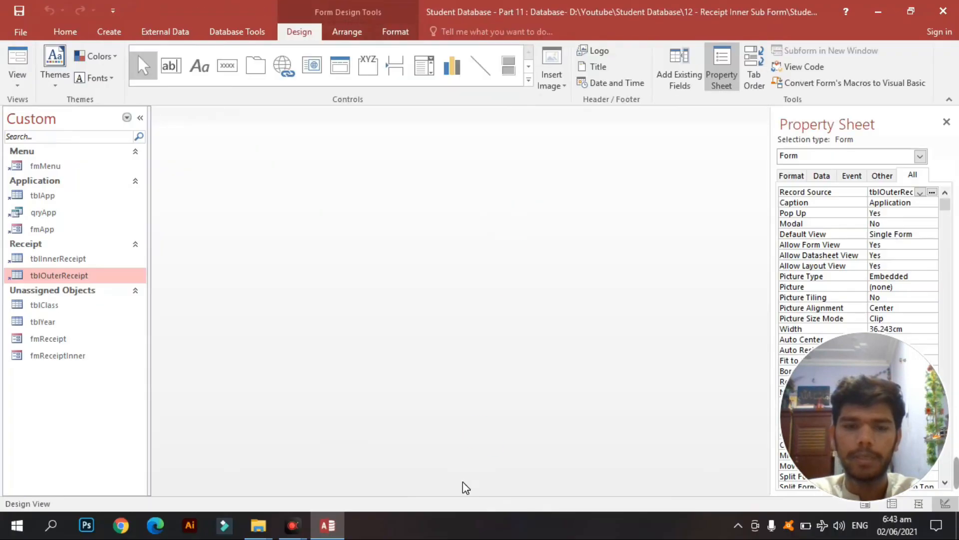
{"action": "left_click_drag", "start_coordinate": [368, 497], "coordinate": [427, 497]}
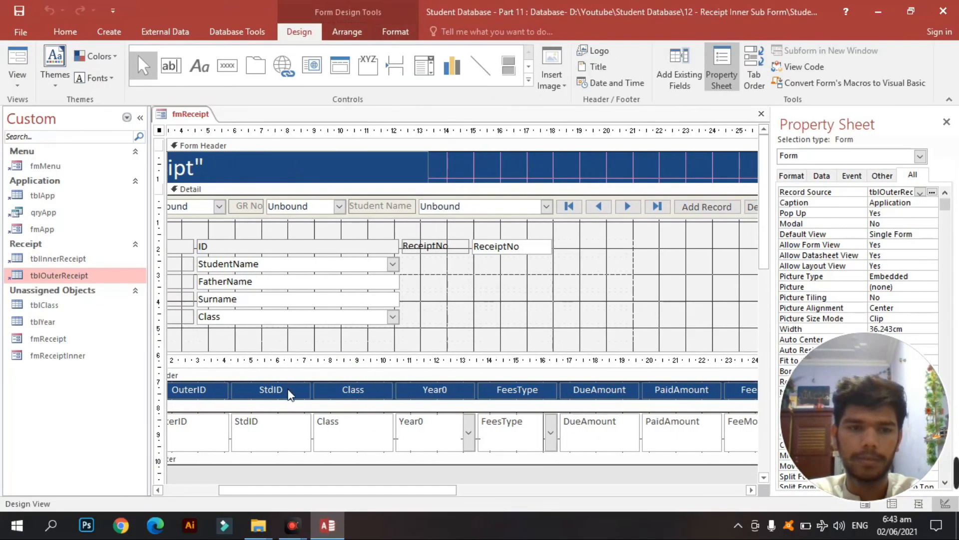
{"action": "left_click", "coordinate": [277, 393]}
{"action": "left_click", "coordinate": [276, 392]}
{"action": "left_click", "coordinate": [283, 430], "text": "shift"}
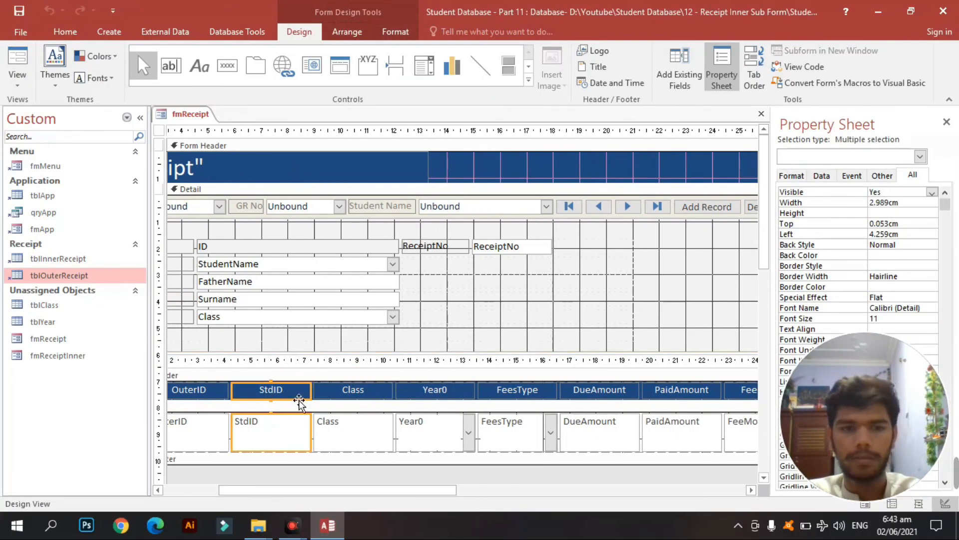
{"action": "left_click", "coordinate": [445, 394]}
{"action": "left_click", "coordinate": [444, 394]}
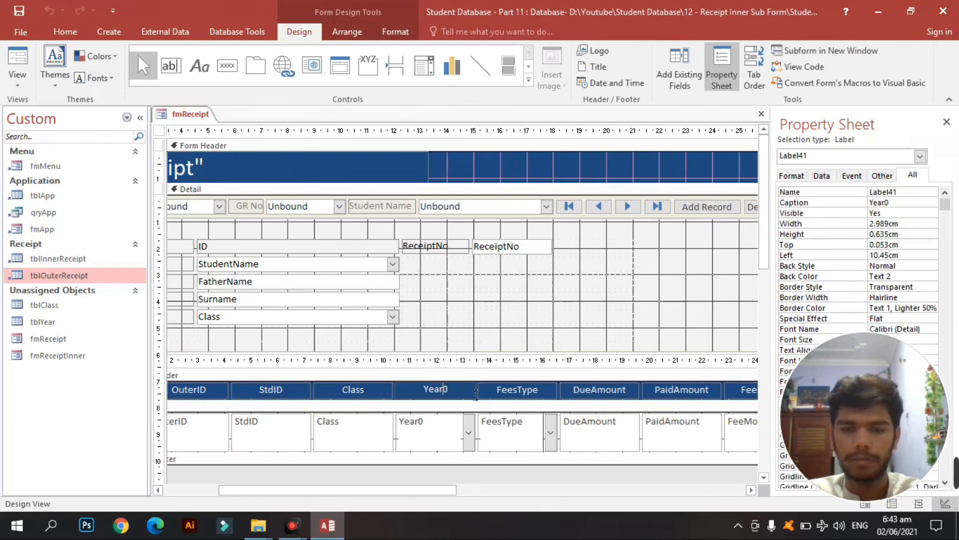
{"action": "key", "text": "BackSpace"}
Step: Add a space to three subform header captions so they read Fees Type, Due Amount and Paid Amount
{"action": "left_click", "coordinate": [497, 391]}
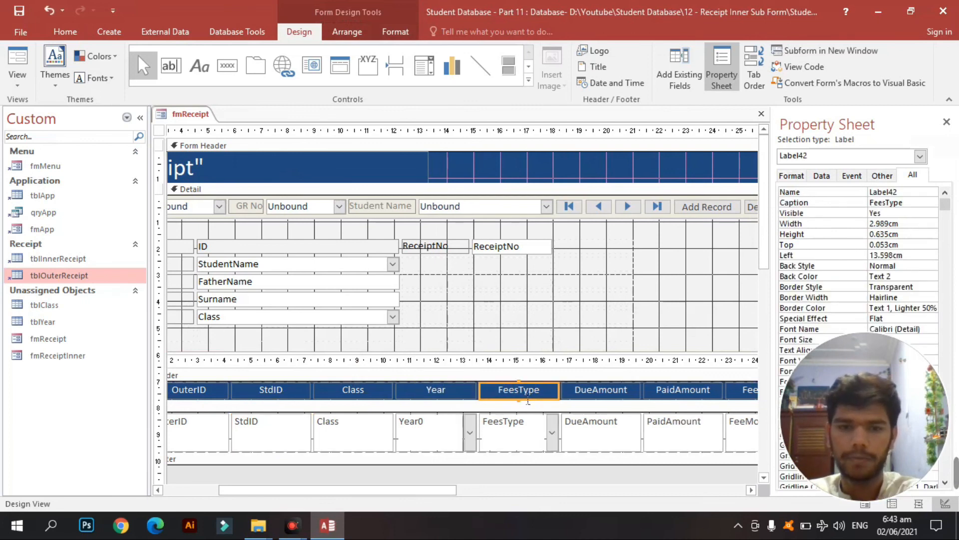
{"action": "left_click", "coordinate": [519, 391]}
{"action": "left_click", "coordinate": [579, 390]}
{"action": "left_click", "coordinate": [616, 392]}
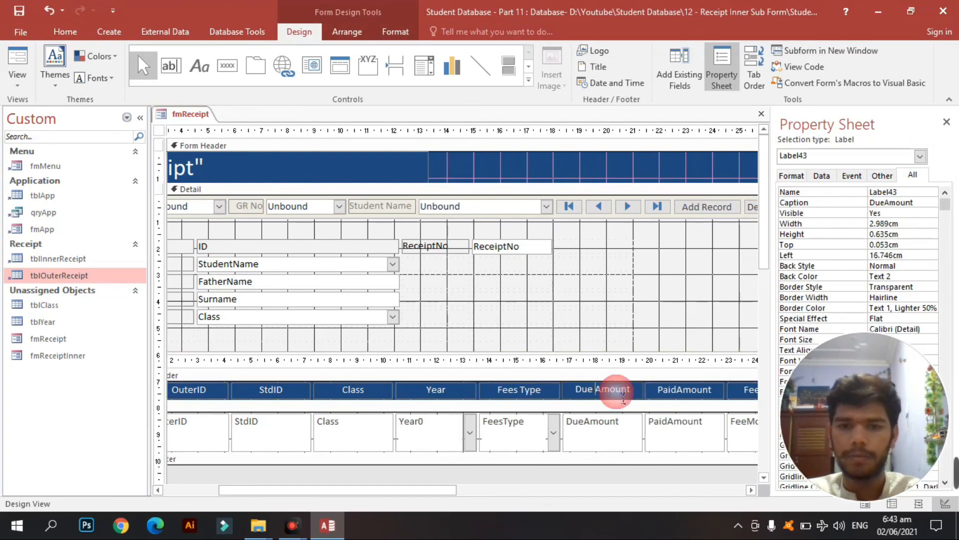
{"action": "left_click", "coordinate": [680, 391]}
{"action": "left_click", "coordinate": [680, 390]}
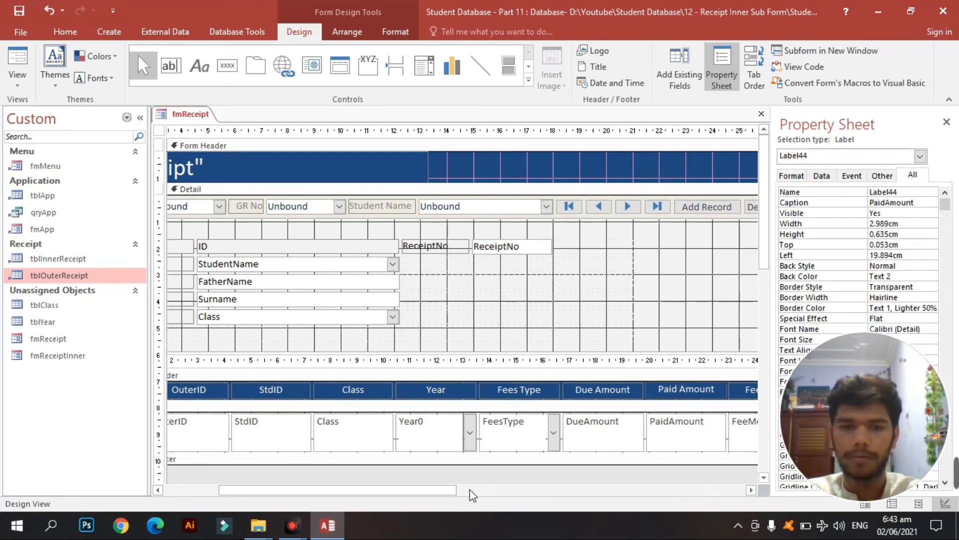
Step: Change the FeeMonth and PayDate header captions in the subform to Fee Month and Pay Date
{"action": "left_click_drag", "start_coordinate": [470, 491], "coordinate": [531, 487]}
{"action": "left_click", "coordinate": [589, 395]}
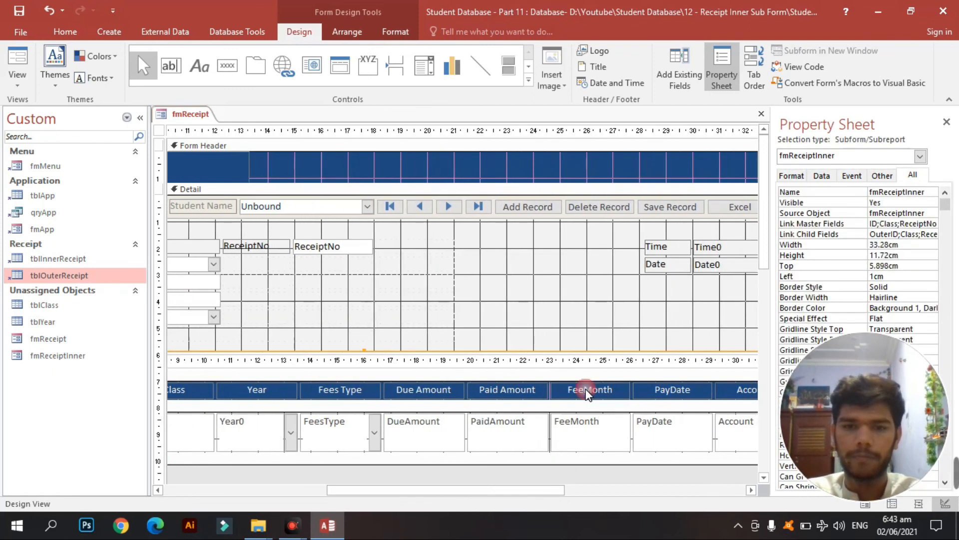
{"action": "left_click", "coordinate": [587, 394]}
{"action": "left_click", "coordinate": [587, 393]}
{"action": "left_click", "coordinate": [585, 391]}
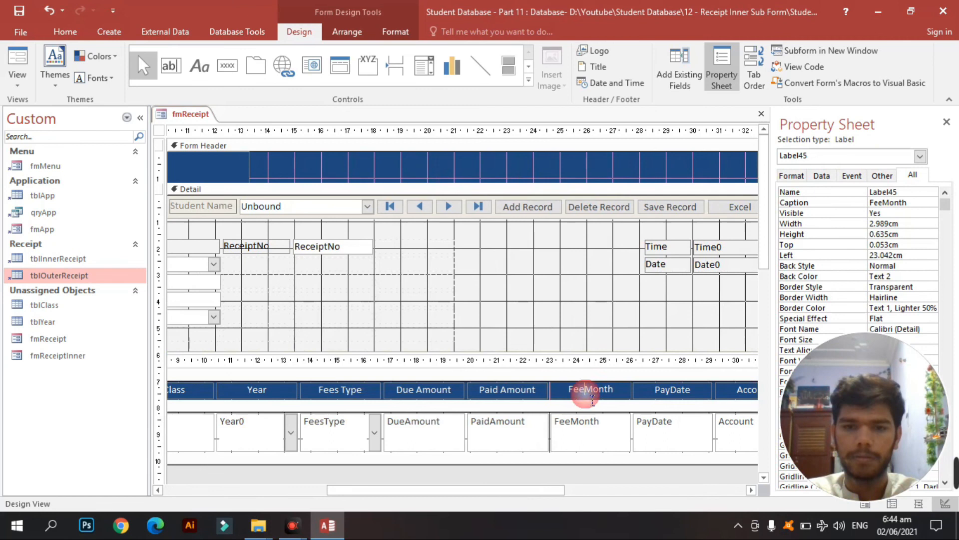
{"action": "left_click", "coordinate": [680, 396]}
{"action": "left_click", "coordinate": [672, 390]}
{"action": "left_click", "coordinate": [737, 393]}
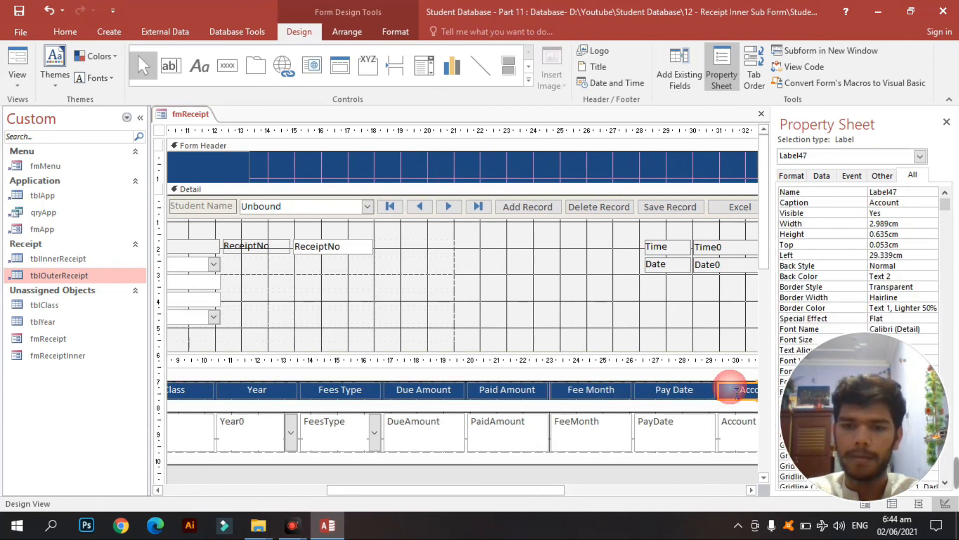
Step: Check the revised subform headings in Form view and return to Design view
{"action": "left_click", "coordinate": [17, 59]}
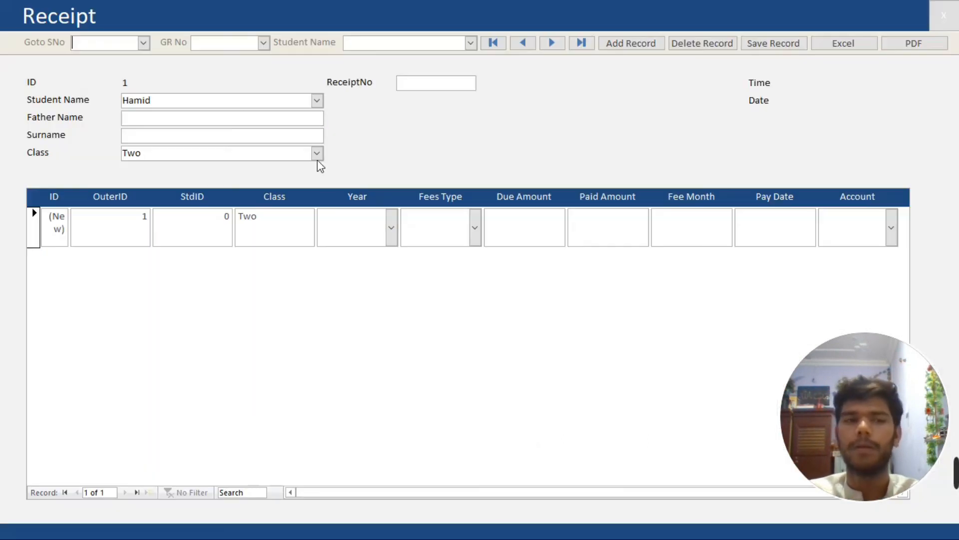
{"action": "right_click", "coordinate": [379, 160]}
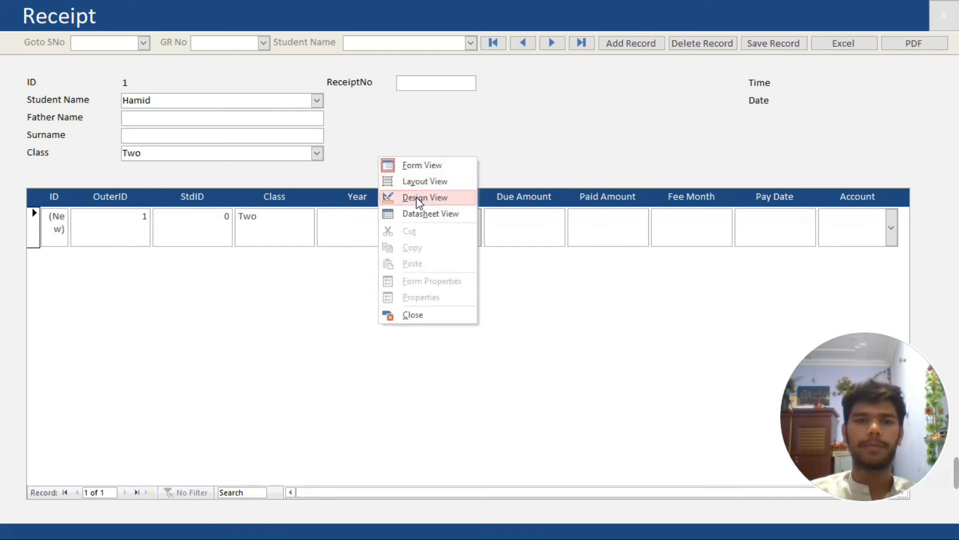
{"action": "left_click", "coordinate": [406, 197]}
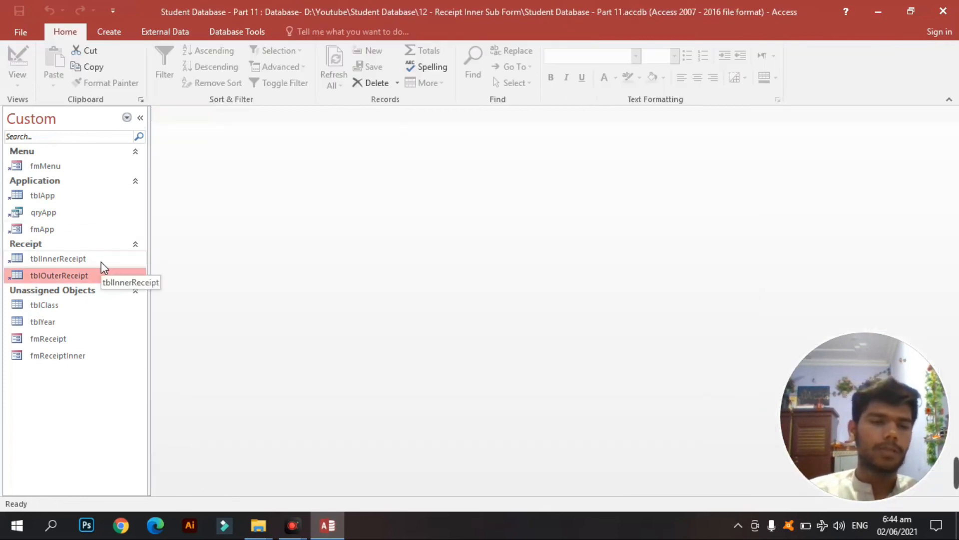
Step: Reopen fmReceipt in Design view and review the receipt form with its subform in Form view
{"action": "right_click", "coordinate": [81, 338]}
{"action": "left_click", "coordinate": [127, 170]}
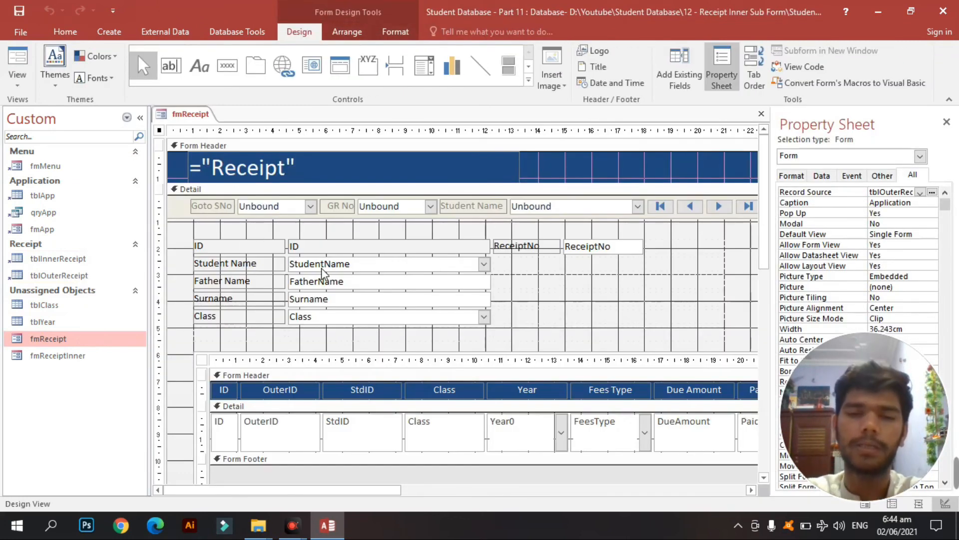
{"action": "left_click", "coordinate": [6, 60]}
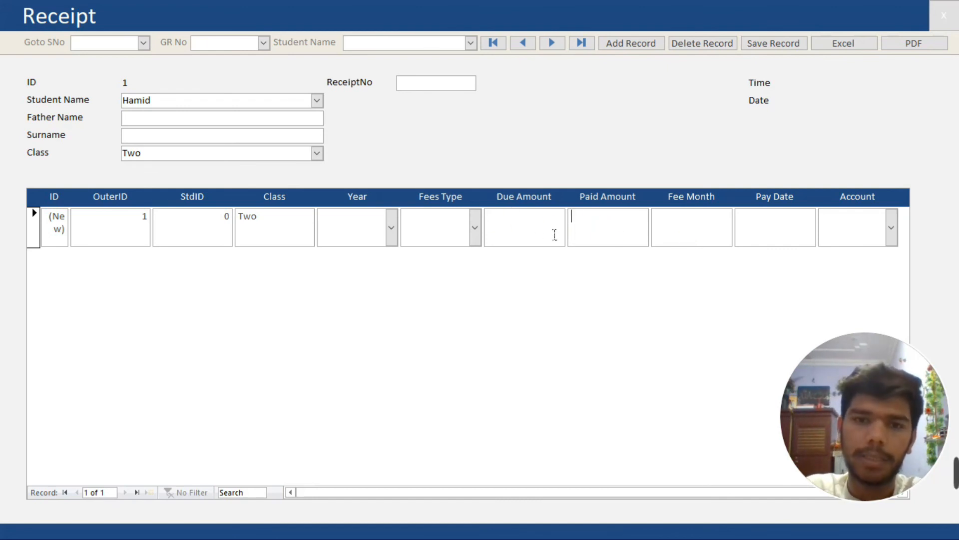
{"action": "left_click", "coordinate": [643, 226]}
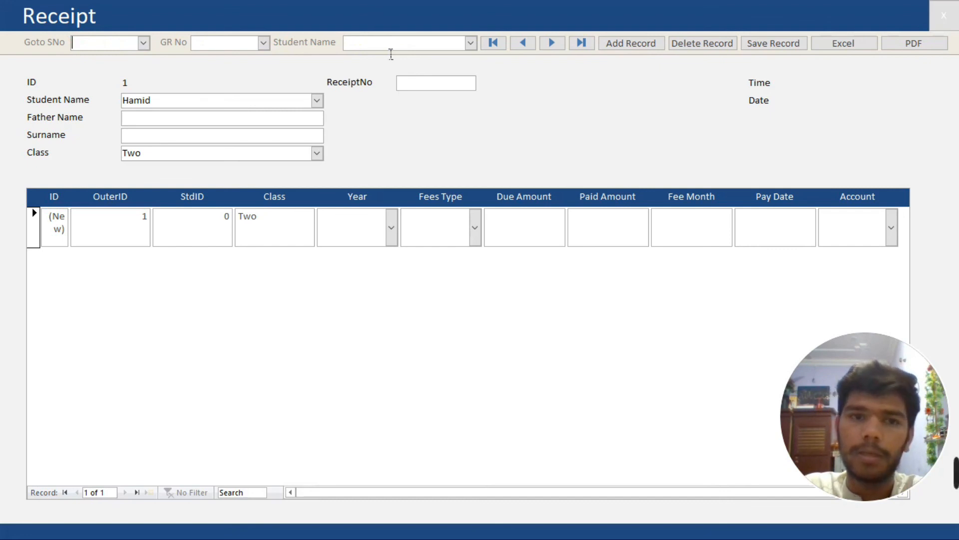
{"action": "left_click", "coordinate": [392, 52]}
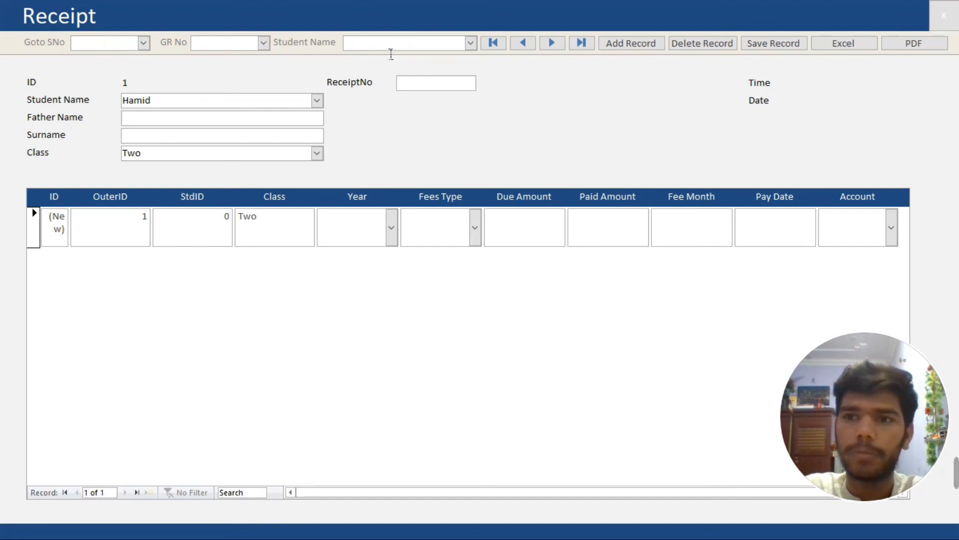